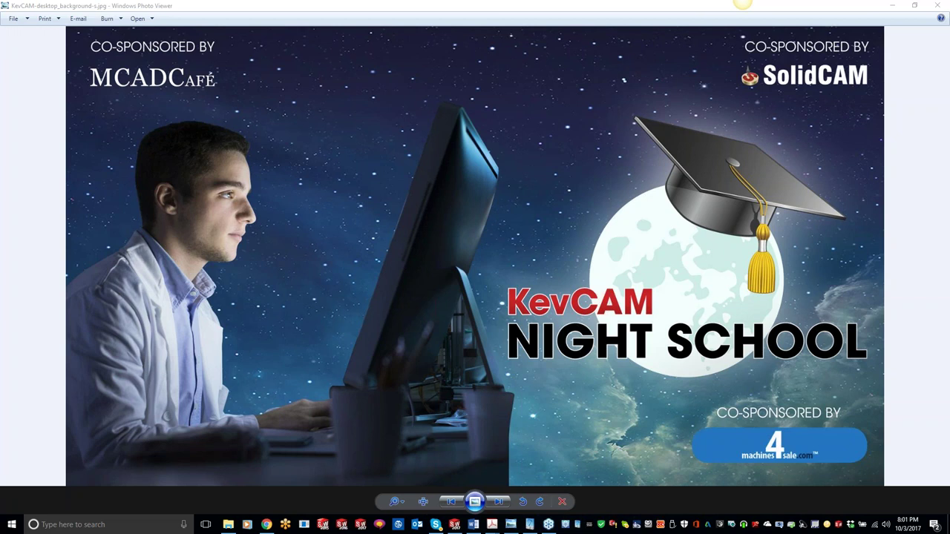
pyautogui.click(492, 525)
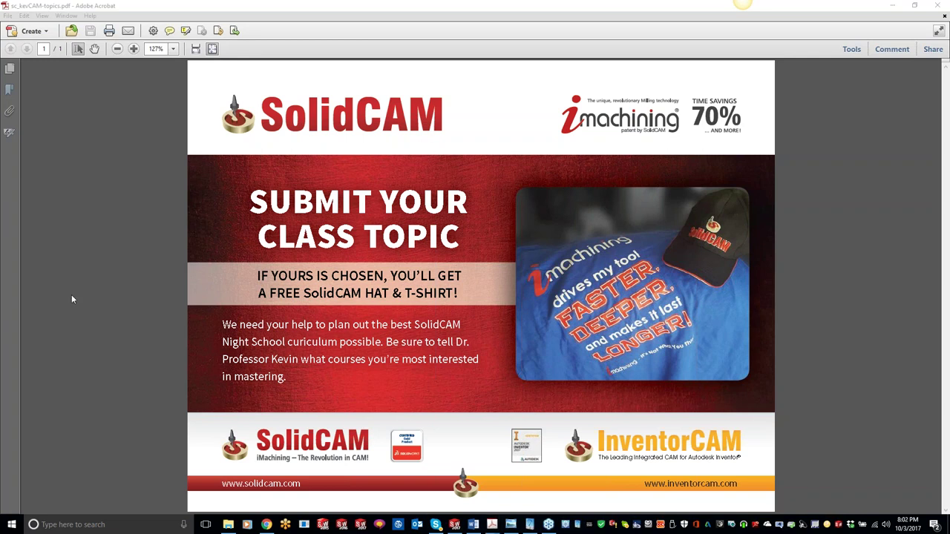
pyautogui.moveTo(266, 525)
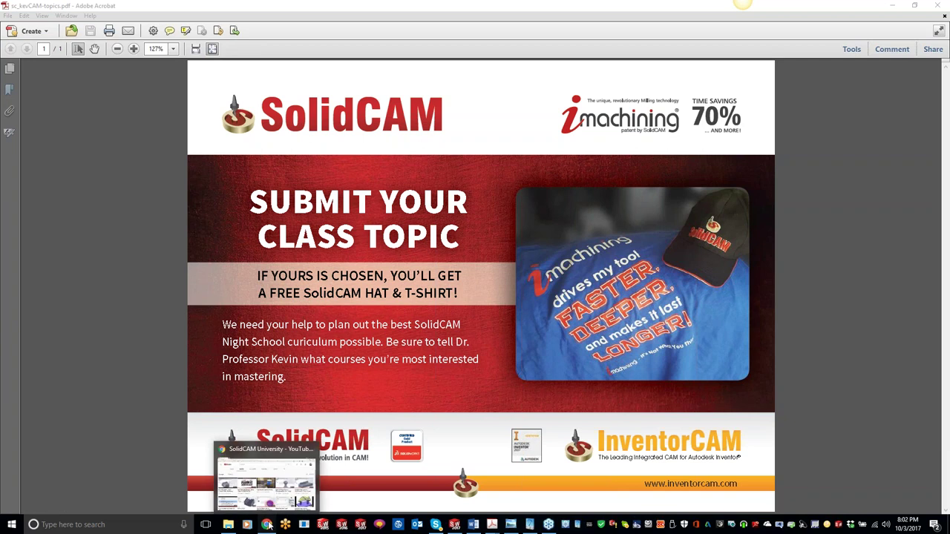
pyautogui.click(266, 525)
pyautogui.hotkey('ctrl', 't')
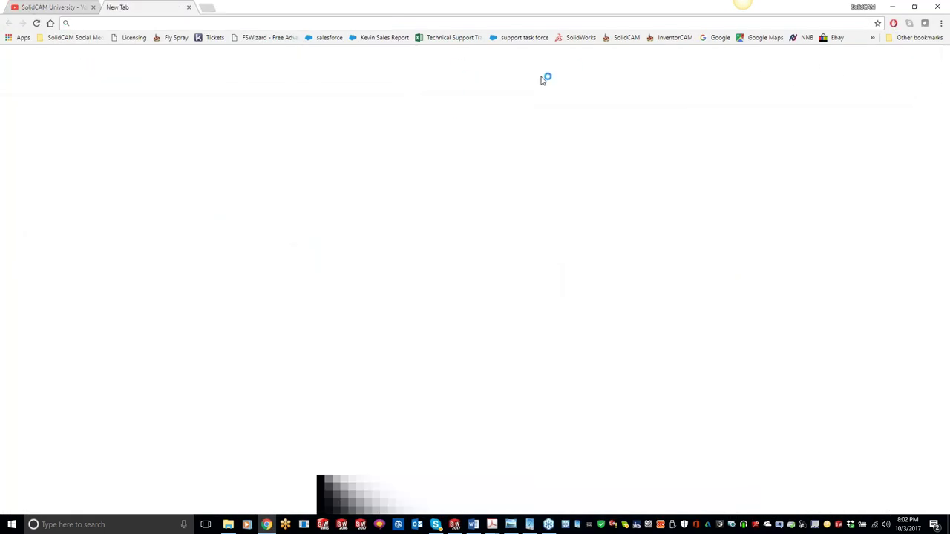
pyautogui.write('www.solidcam.com')
pyautogui.press('Return')
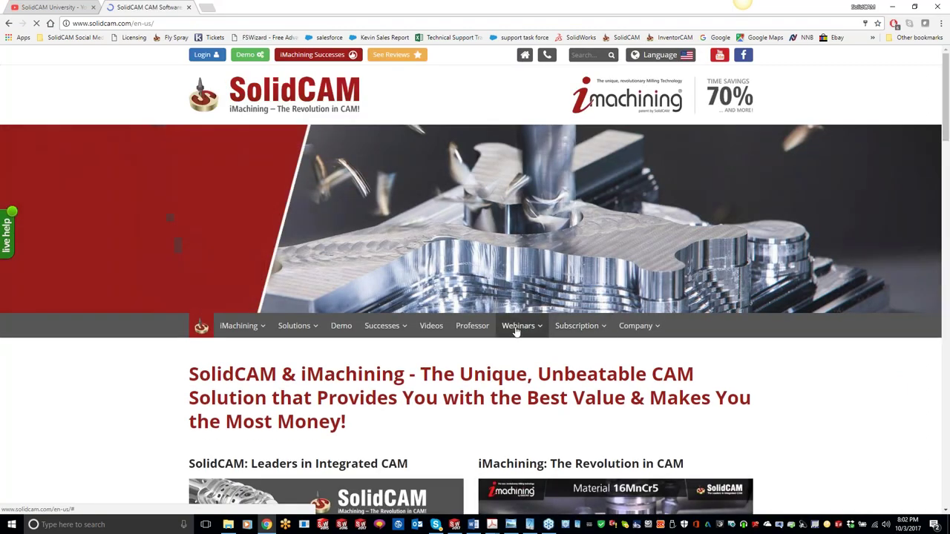
# Step: Open the KevCAM Night School registration page from the site's webinars and look over the class schedule
pyautogui.moveTo(518, 325)
pyautogui.click(540, 377)
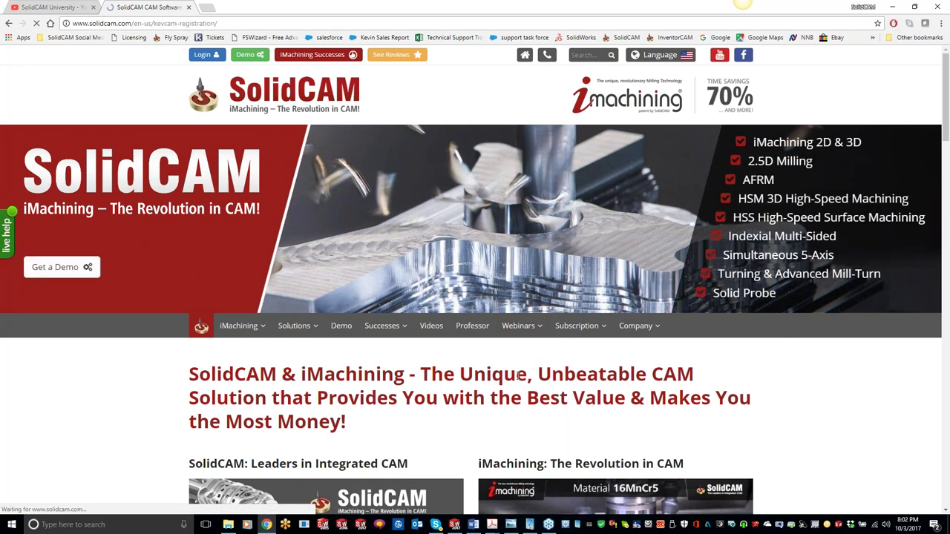
pyautogui.scroll(-3, 216, 368)
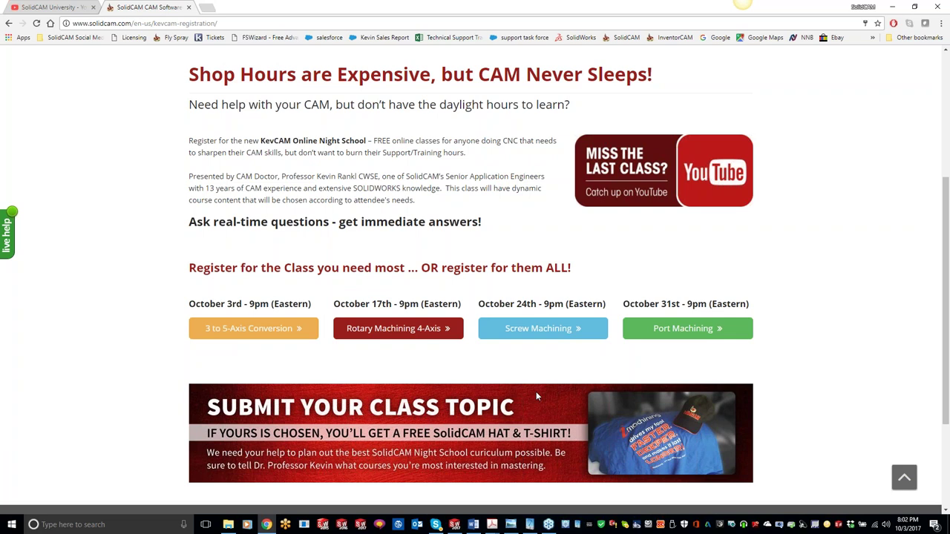
pyautogui.hotkey('alt', 'Tab')
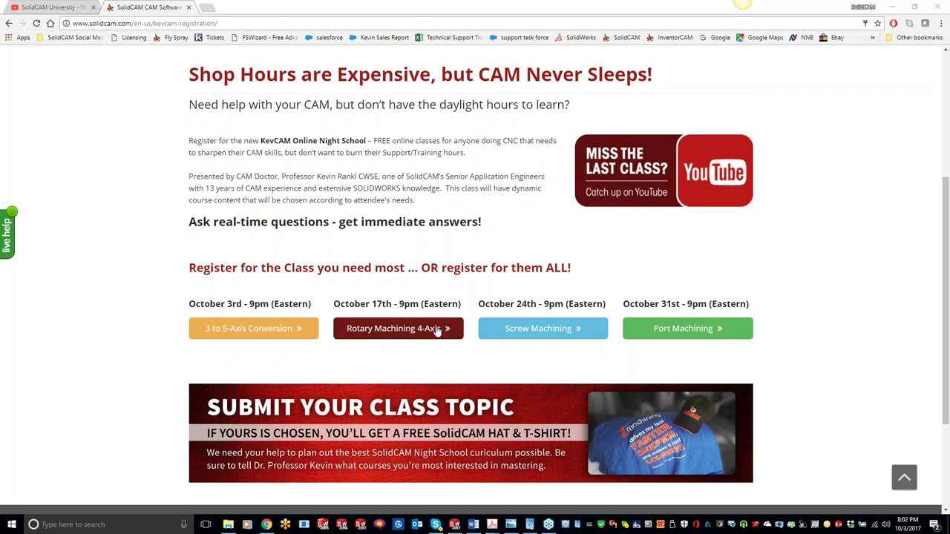
pyautogui.scroll(2, 345, 287)
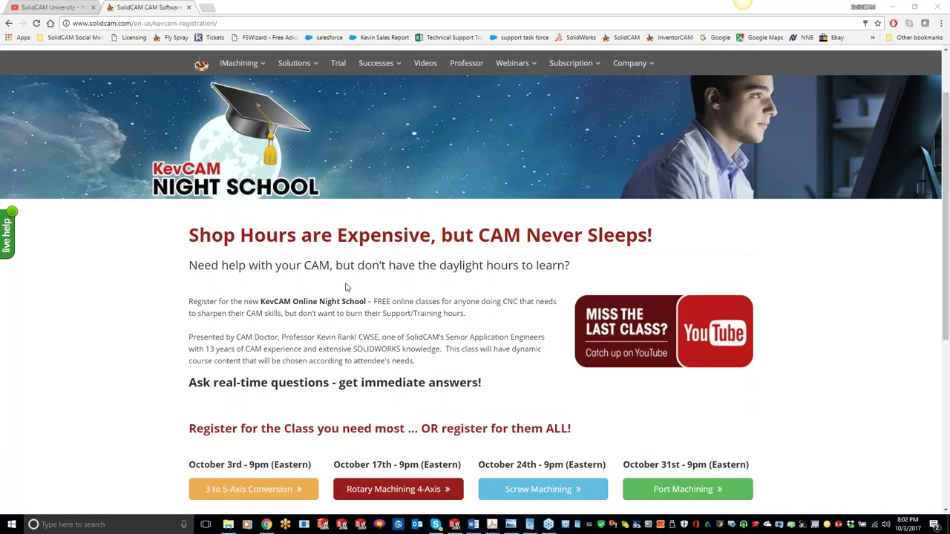
# Step: Browse the uploaded videos on the SolidCAM University YouTube channel
pyautogui.click(59, 8)
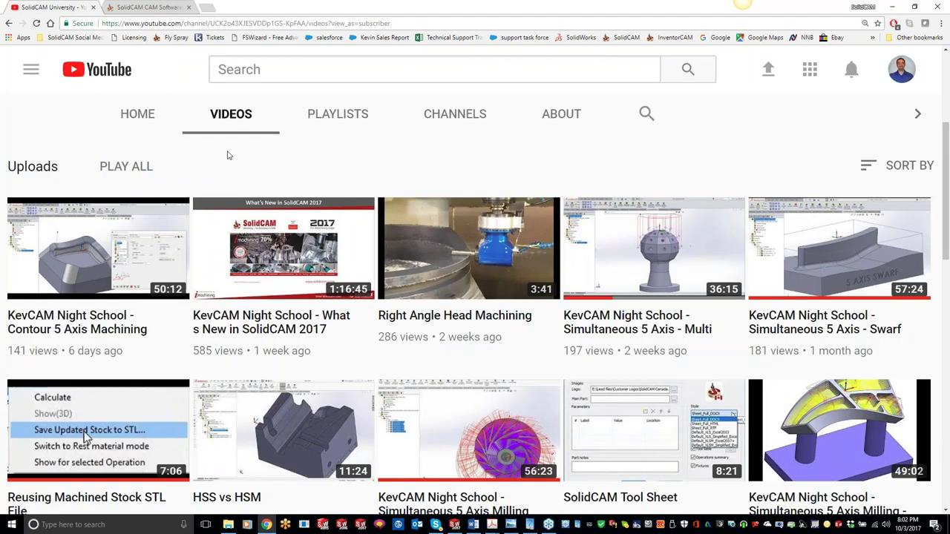
pyautogui.scroll(3, 229, 155)
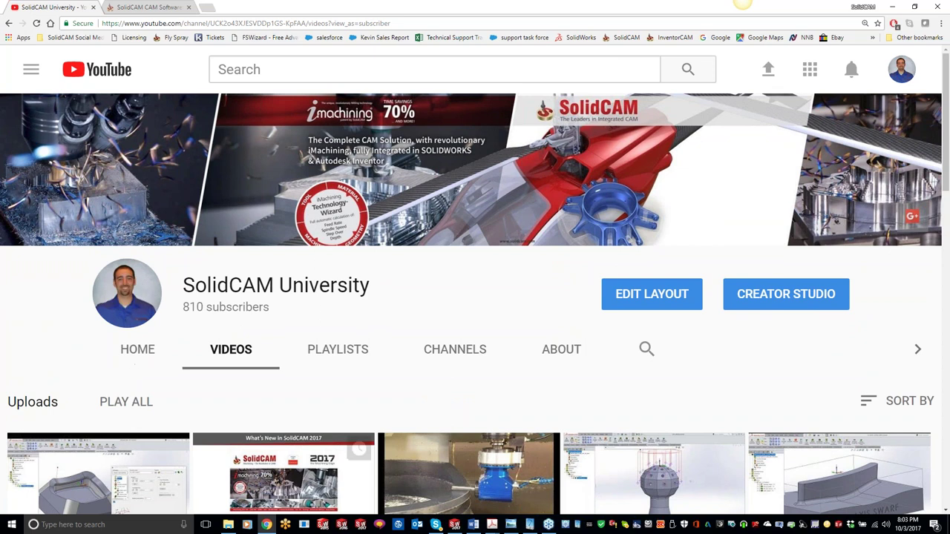
pyautogui.scroll(-2, 455, 349)
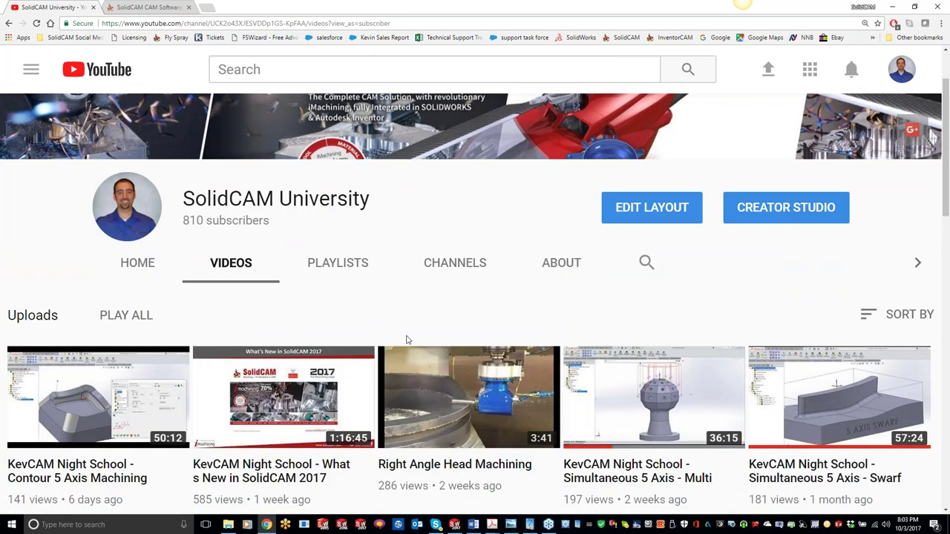
pyautogui.scroll(-5, 325, 316)
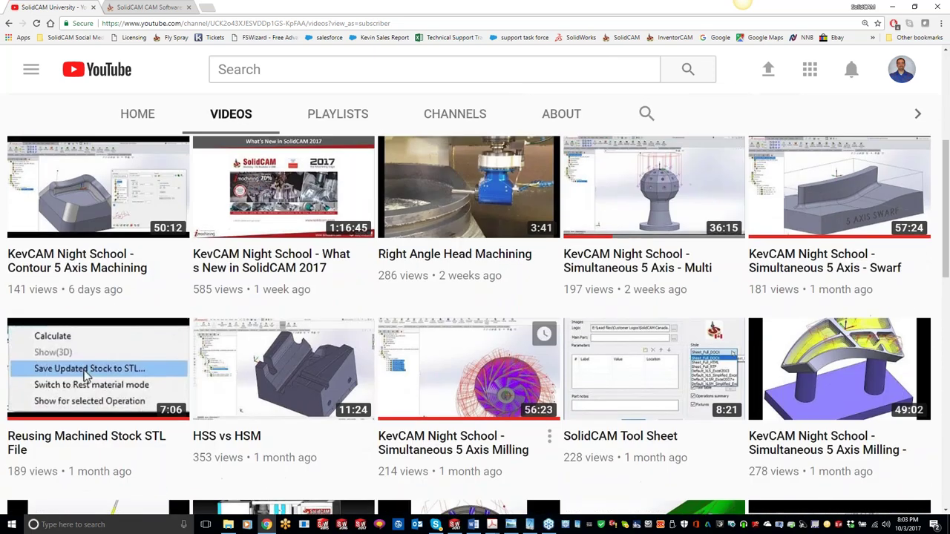
pyautogui.scroll(-5, 436, 337)
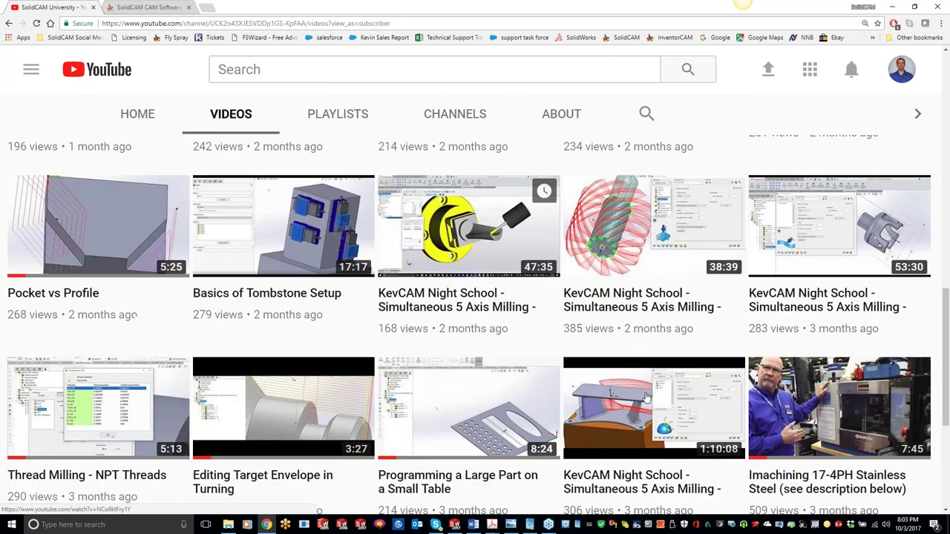
# Step: Minimize the open windows and switch to SOLIDWORKS with the Example4 assembly
pyautogui.click(473, 525)
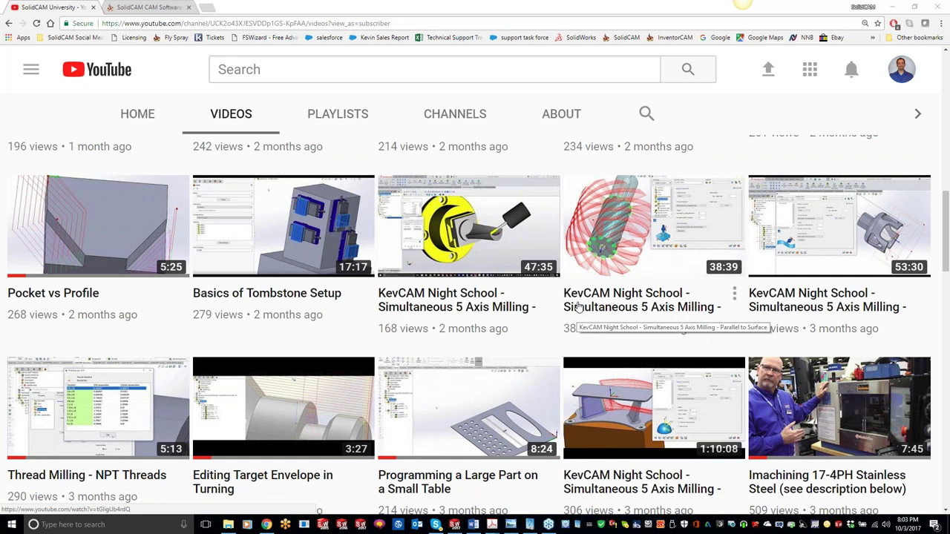
pyautogui.click(891, 7)
pyautogui.click(892, 7)
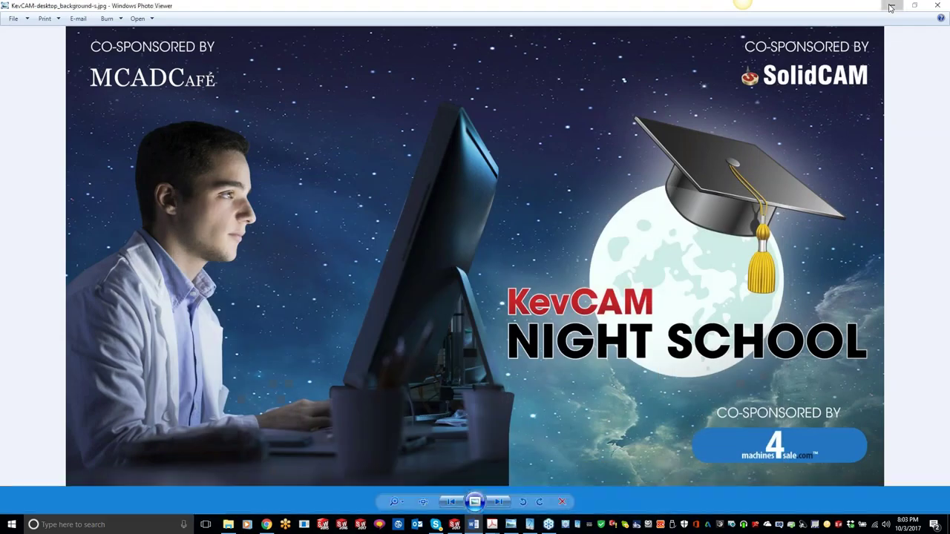
pyautogui.click(892, 5)
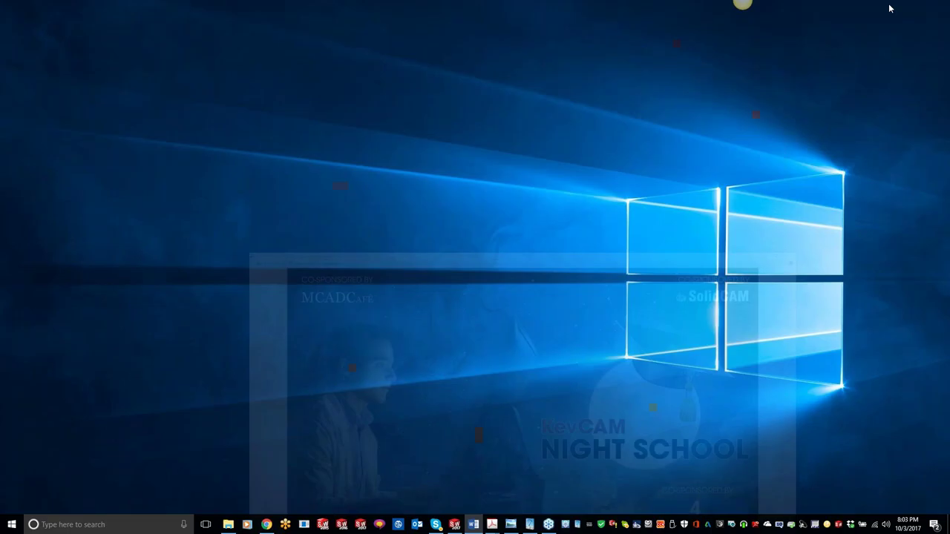
pyautogui.click(455, 524)
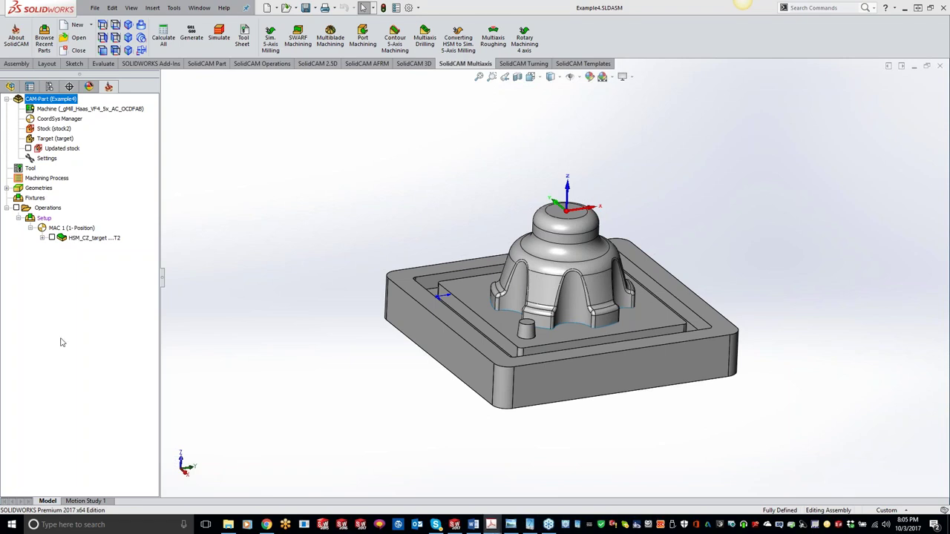
# Step: Switch to Chrome, search Google for "speed test" in a new tab and run the internet speed test
pyautogui.click(267, 525)
pyautogui.click(210, 8)
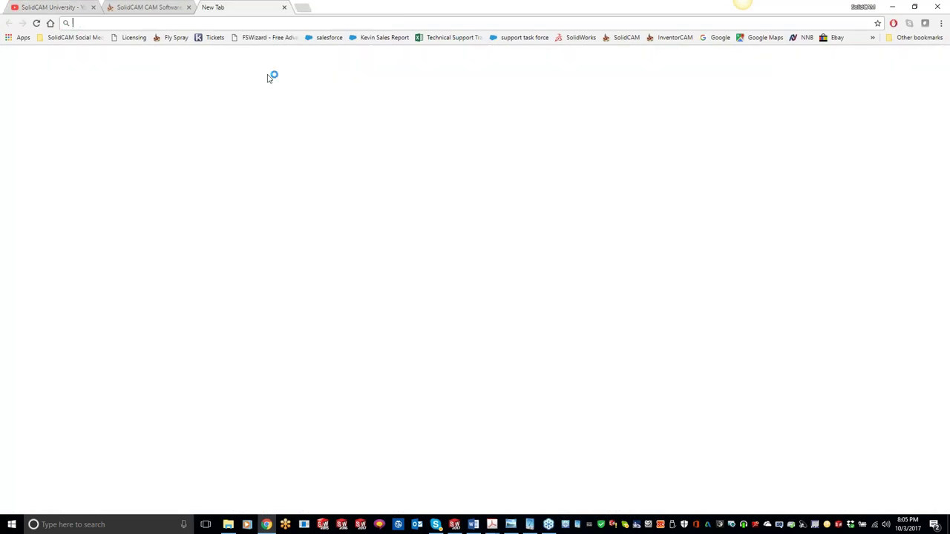
pyautogui.write('spee')
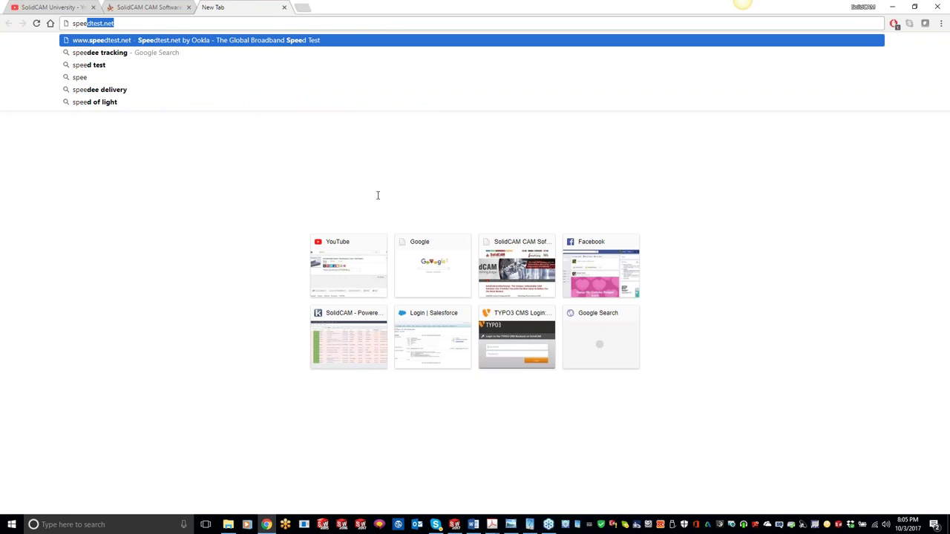
pyautogui.press('Down')
pyautogui.press('Down')
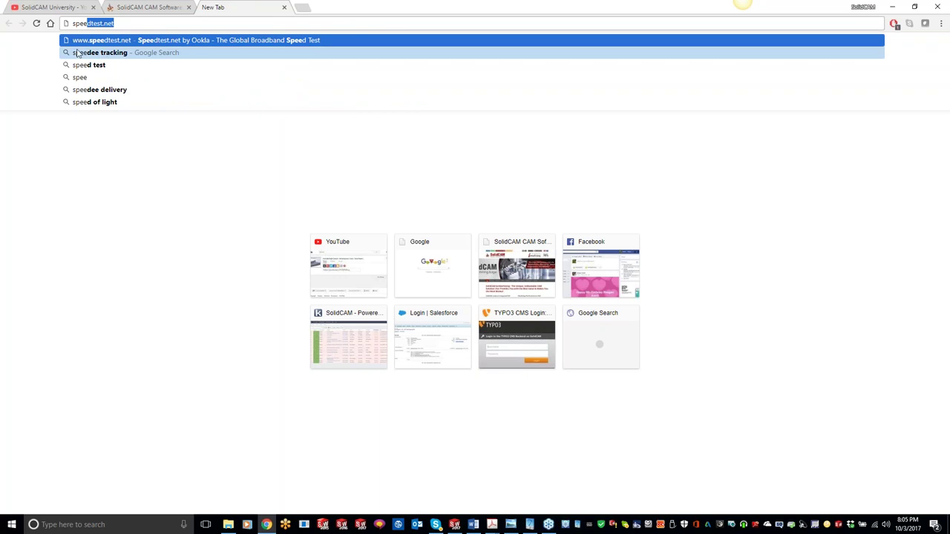
pyautogui.press('Return')
pyautogui.click(346, 244)
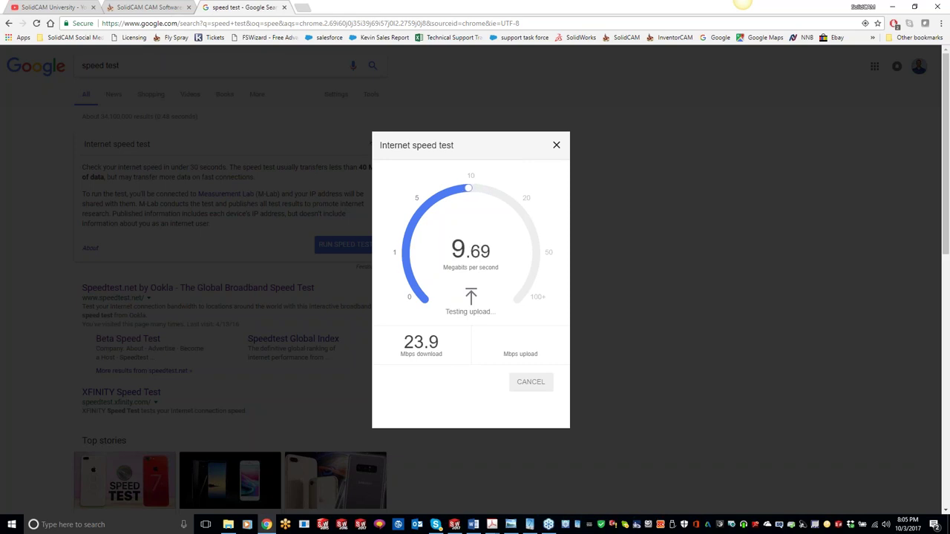
# Step: Close the speed test and its browser tab, and return to the Example4 assembly in SOLIDWORKS
pyautogui.click(557, 148)
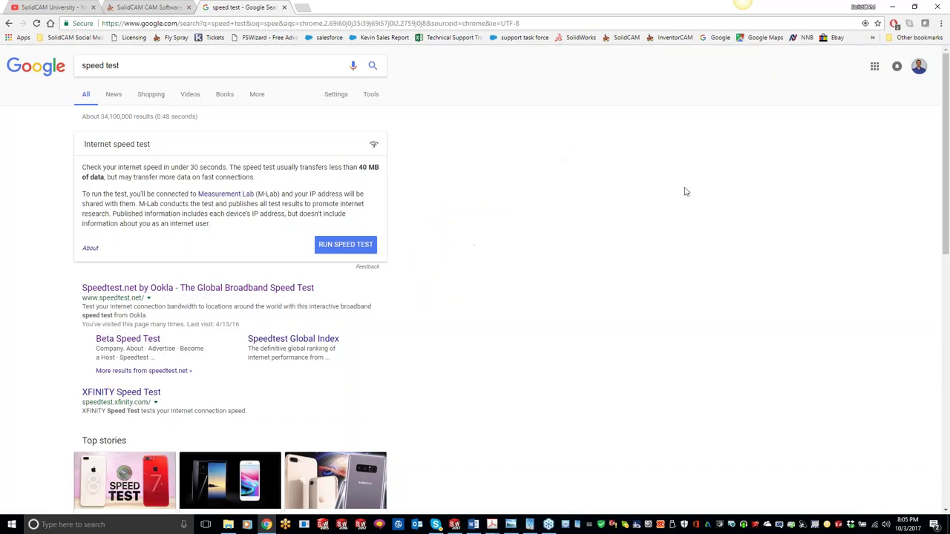
pyautogui.click(285, 8)
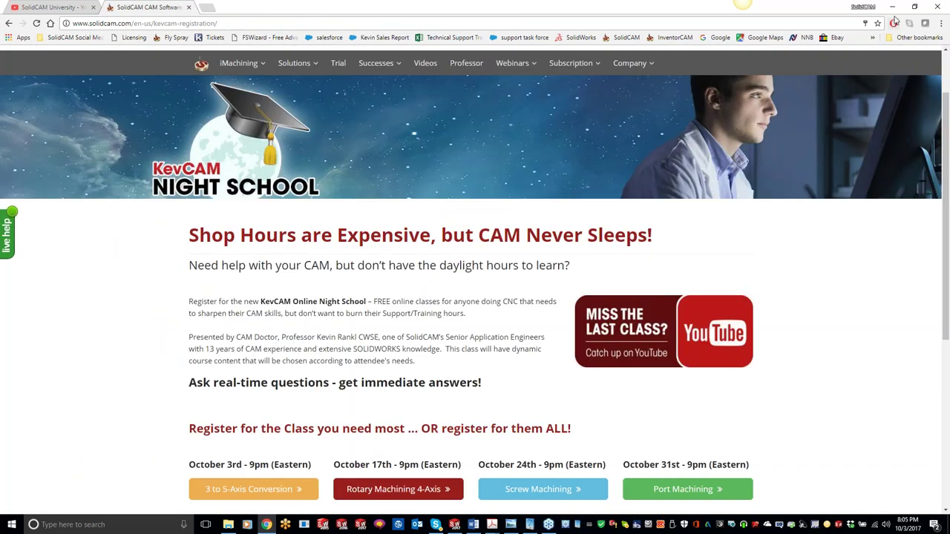
pyautogui.click(893, 7)
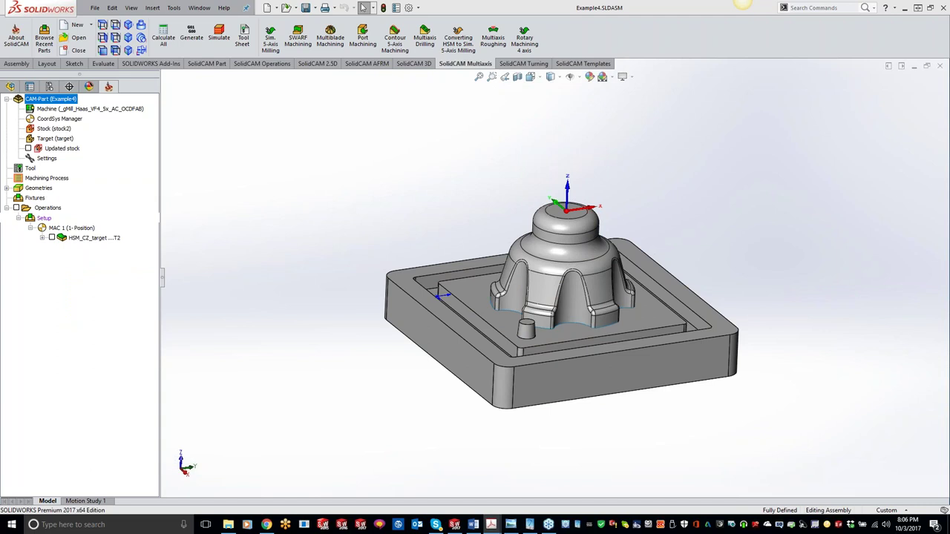
# Step: Review the tool, constraint boundaries, passes and link settings of the HSM_CZ_target operation, and close it without changes
pyautogui.click(365, 224)
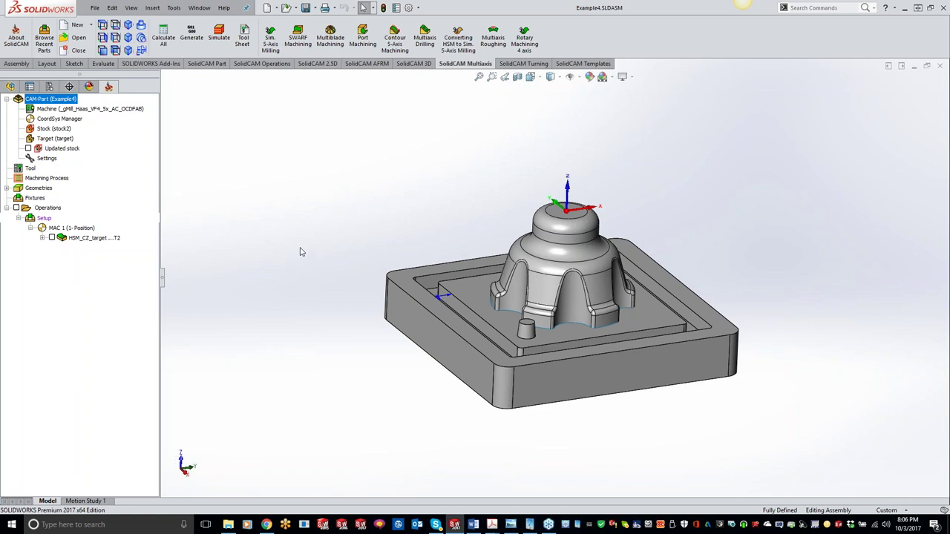
pyautogui.moveTo(292, 252); pyautogui.dragTo(279, 254, button='middle')
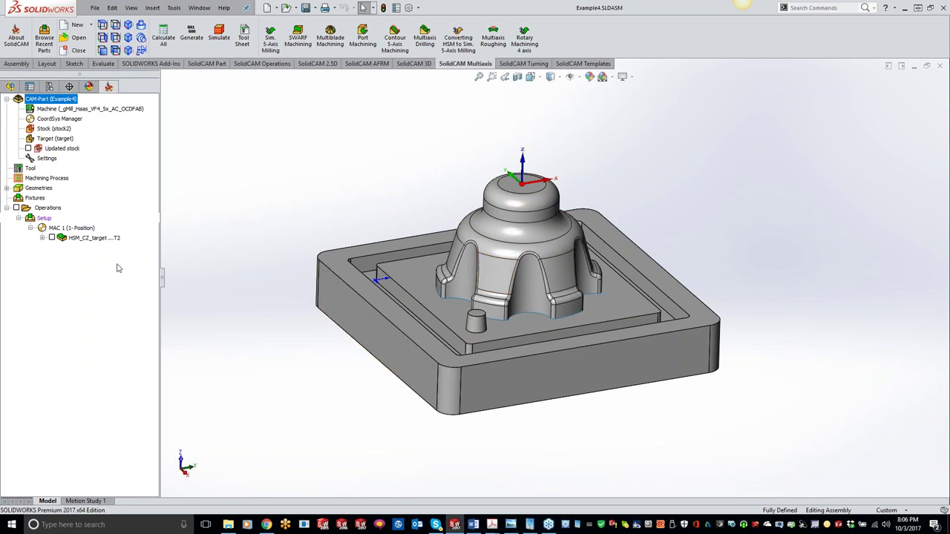
pyautogui.doubleClick(81, 238)
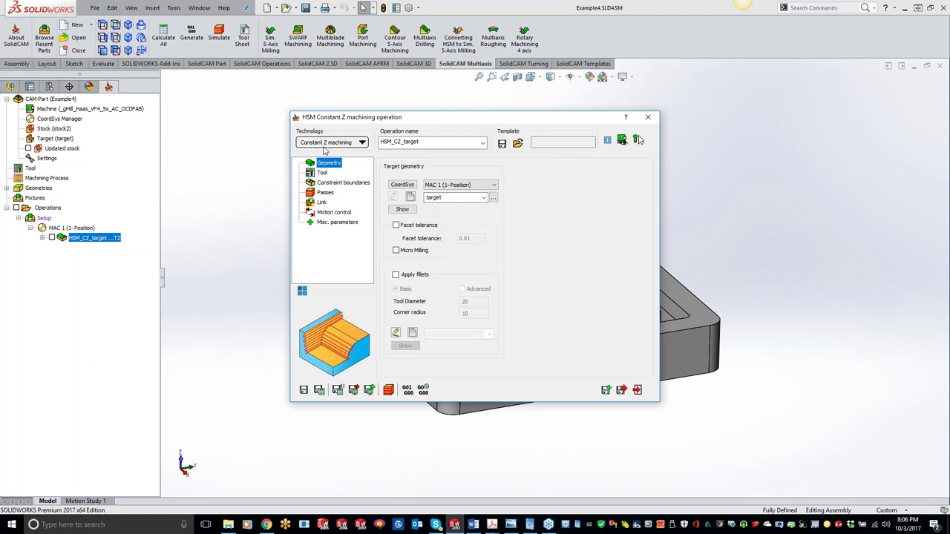
pyautogui.click(324, 173)
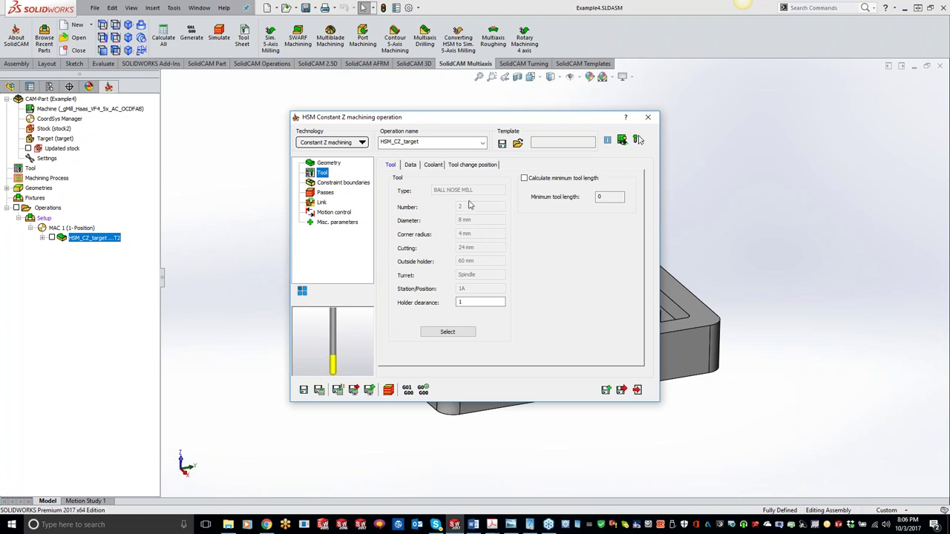
pyautogui.click(355, 186)
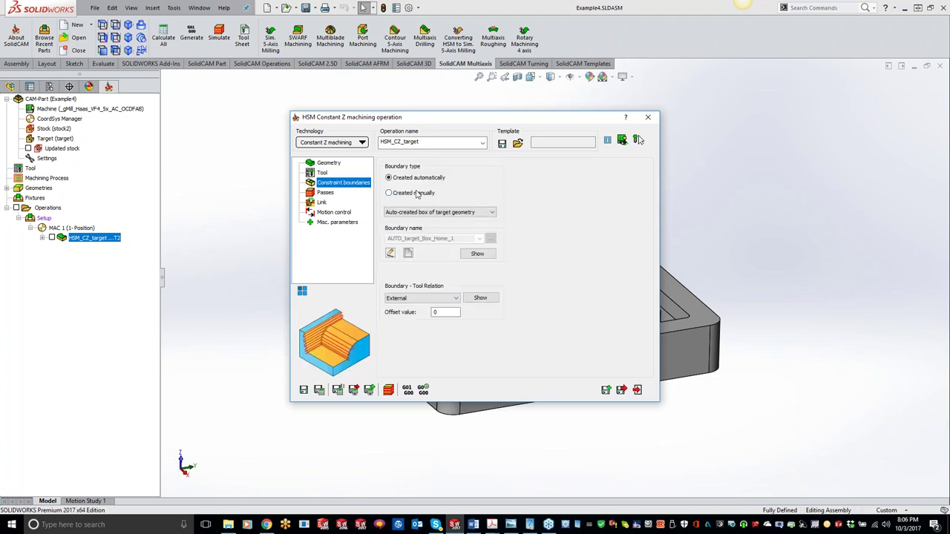
pyautogui.click(326, 193)
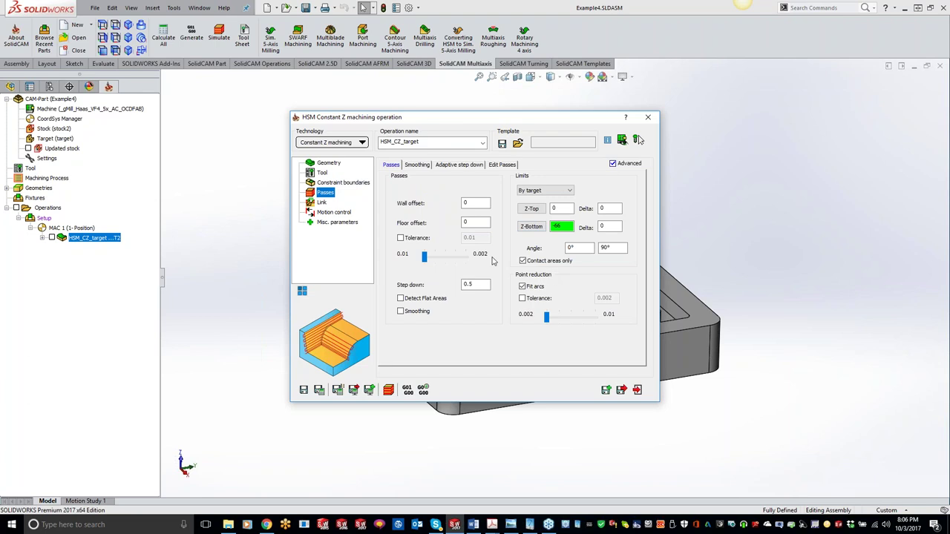
pyautogui.click(323, 205)
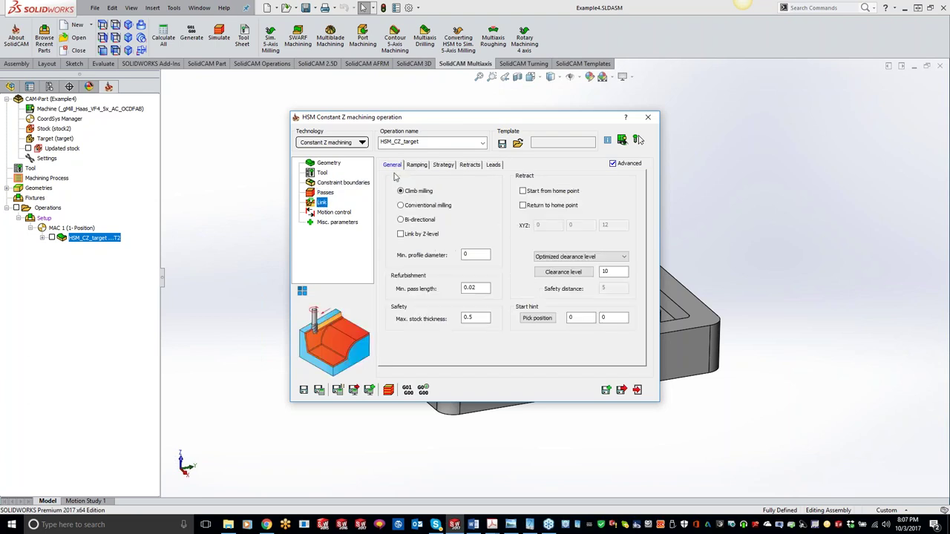
pyautogui.click(647, 117)
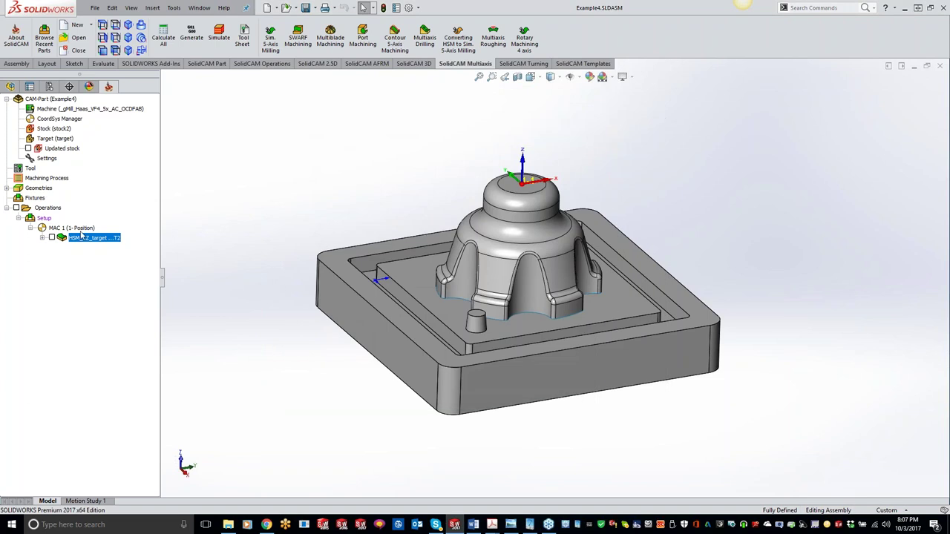
# Step: Display the HSM_CZ_target toolpath on the model for inspection and hide it again
pyautogui.click(51, 238)
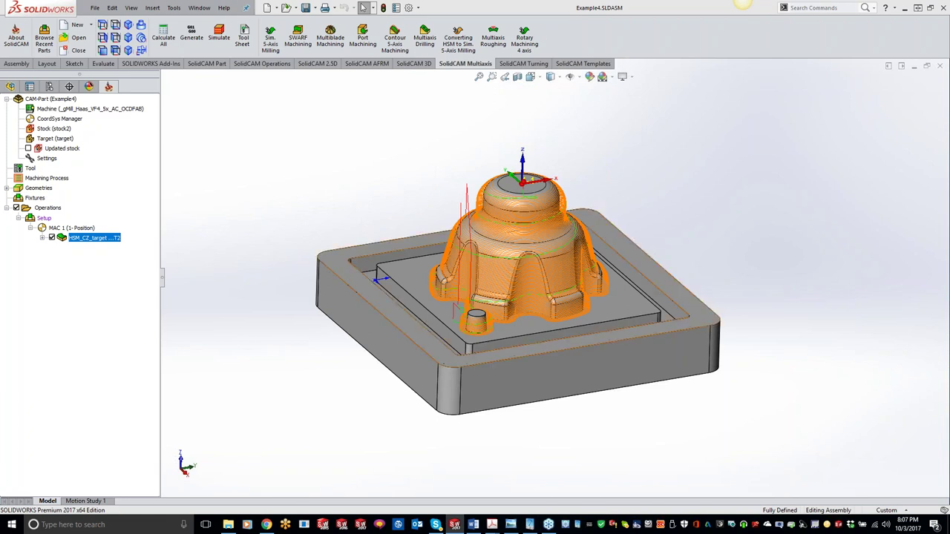
pyautogui.click(51, 237)
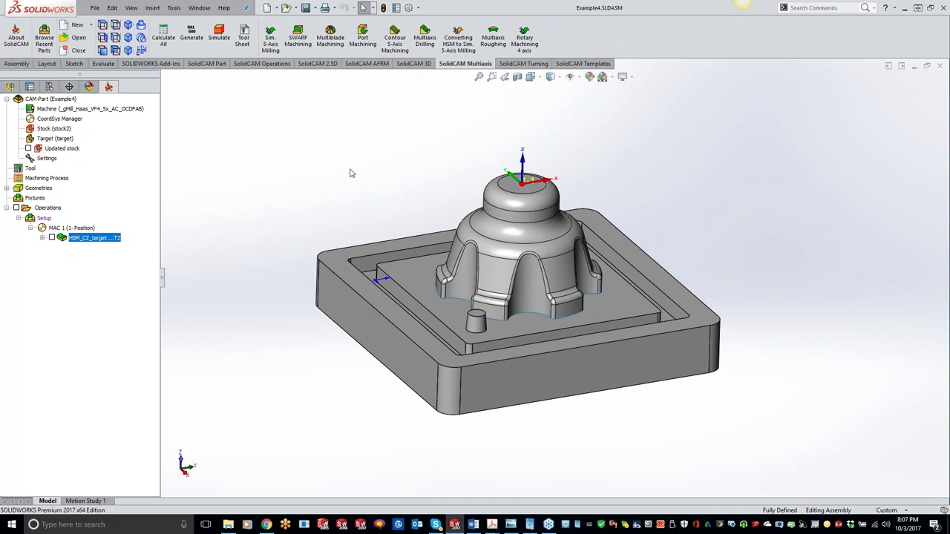
# Step: Start an HSM to simultaneous 5-axis conversion operation using the Conversion technology, with HSM_CZ_target as the source operation
pyautogui.click(460, 43)
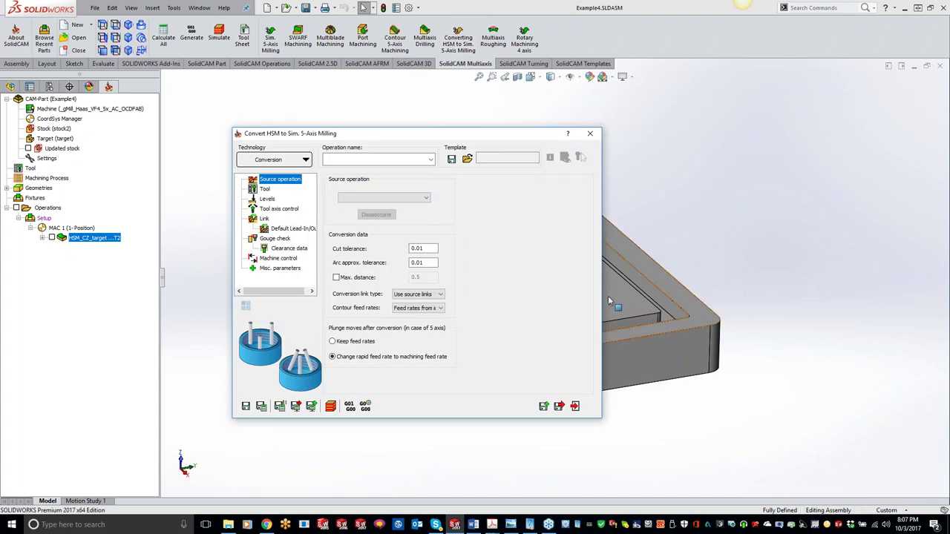
pyautogui.click(277, 162)
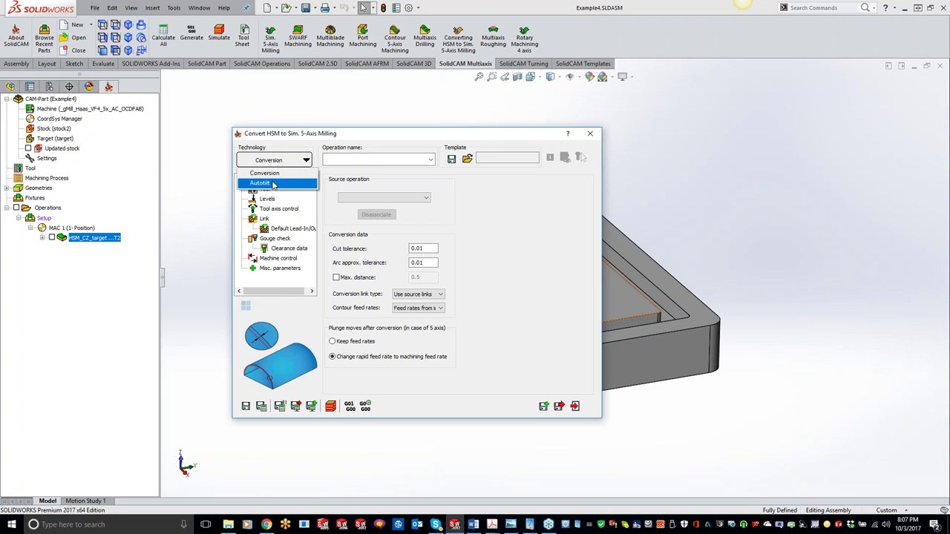
pyautogui.click(266, 173)
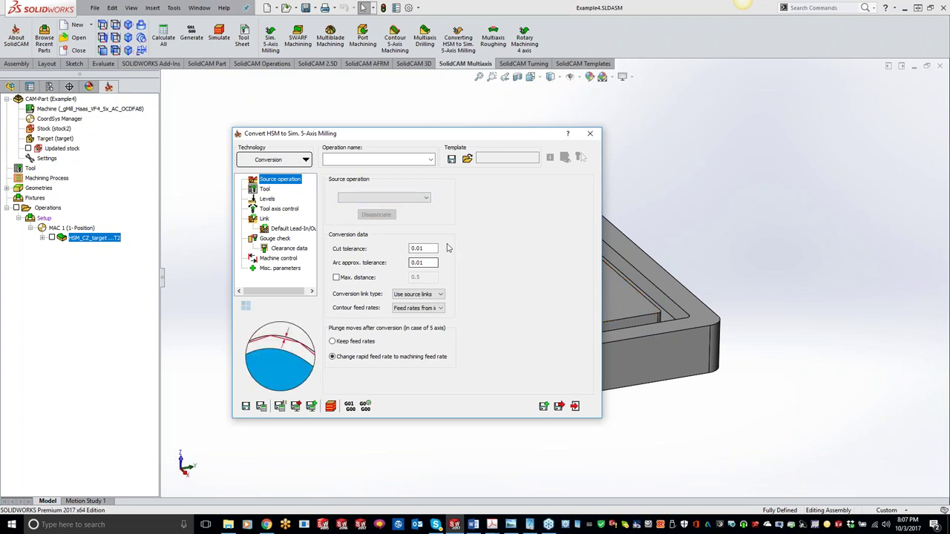
pyautogui.click(404, 198)
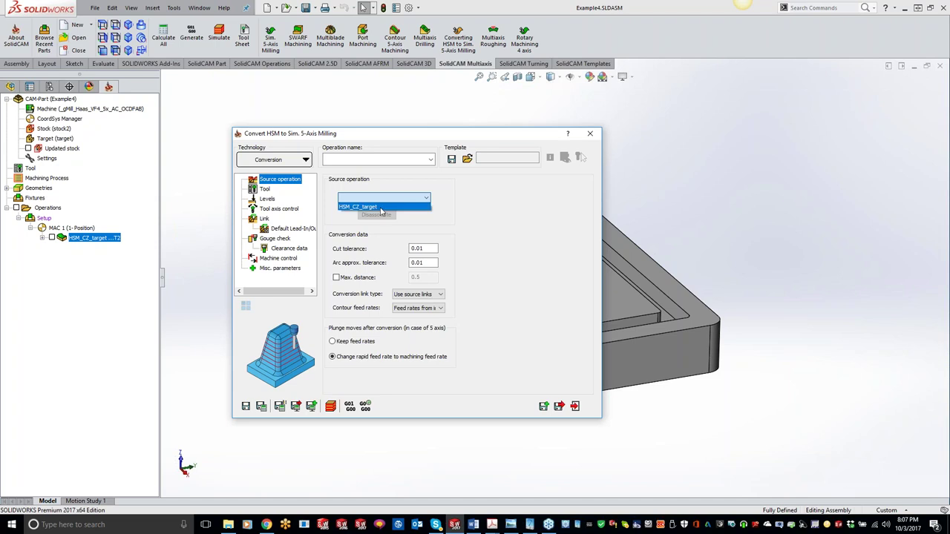
pyautogui.click(381, 208)
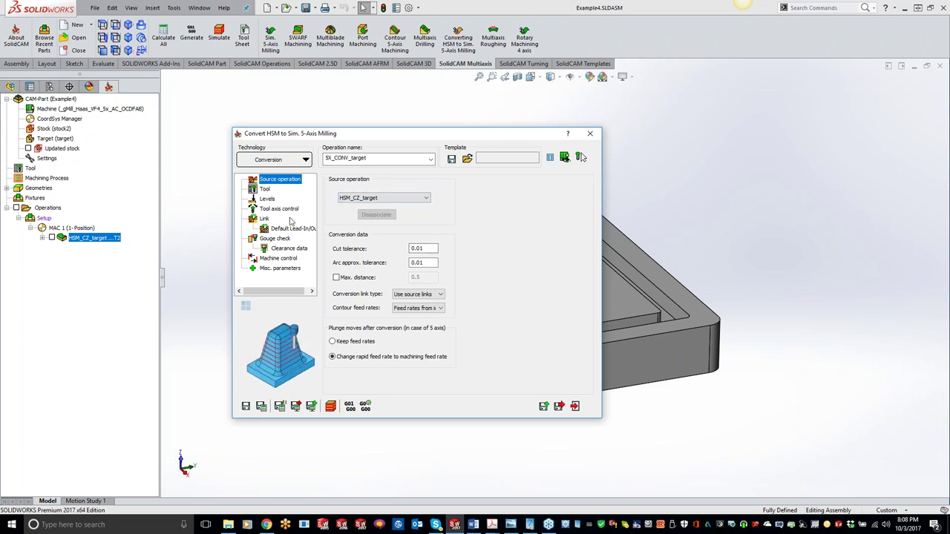
# Step: Assign tool 3, the 8 mm ball nose mill with a holder and 30 mm outside holder length, to the conversion operation
pyautogui.click(268, 190)
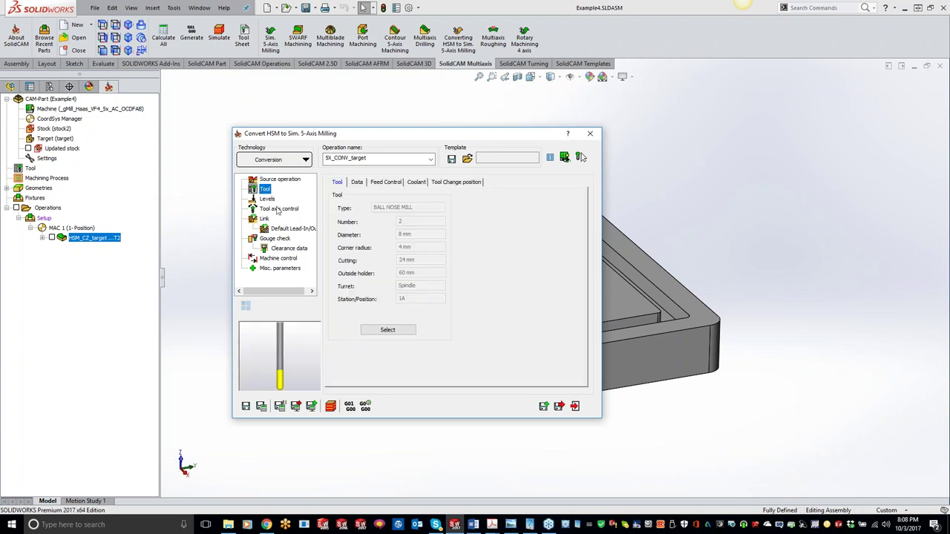
pyautogui.click(386, 330)
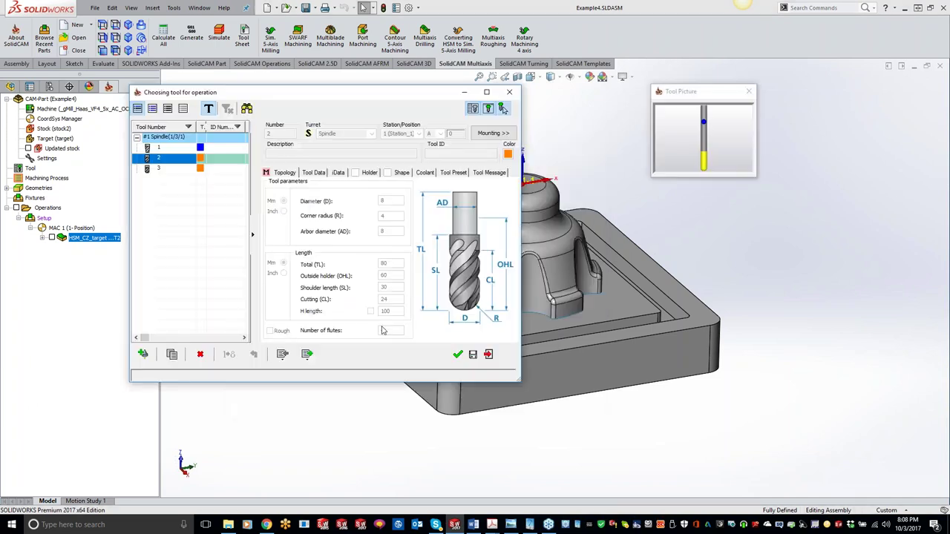
pyautogui.click(182, 168)
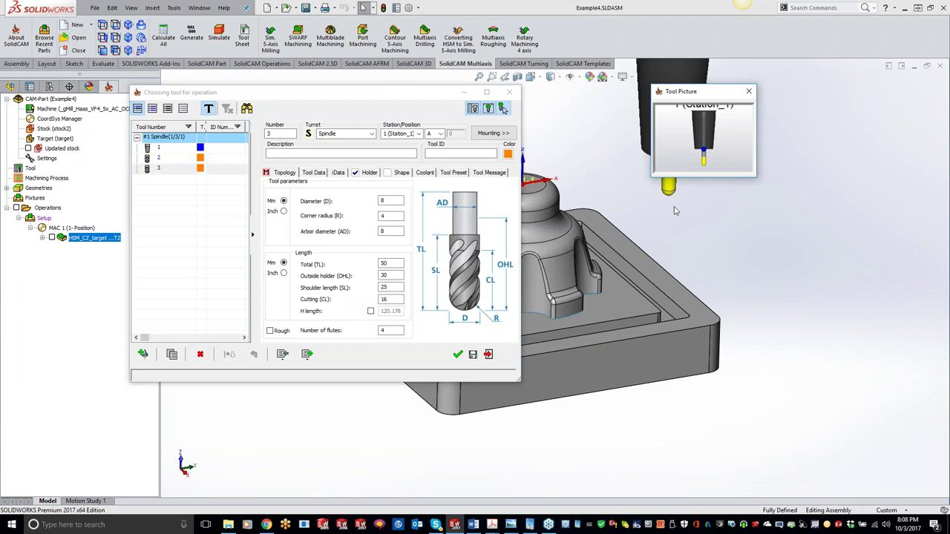
pyautogui.moveTo(605, 240); pyautogui.dragTo(570, 213, button='middle')
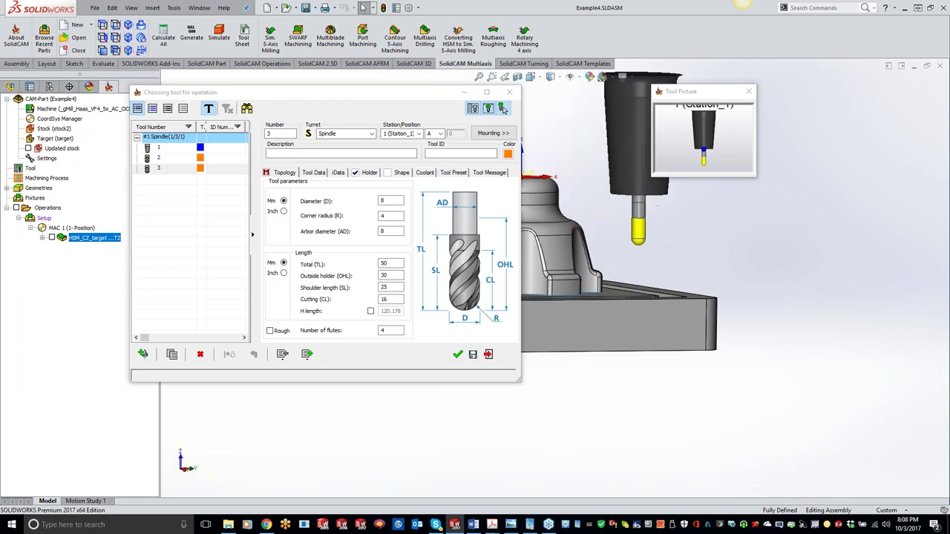
pyautogui.click(457, 355)
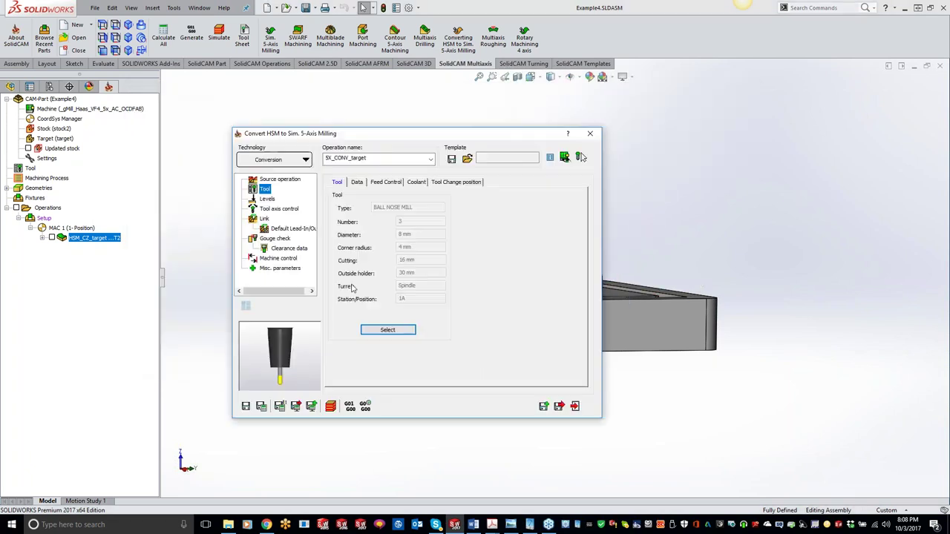
# Step: Review the conversion operation's levels, approach/retract and link settings
pyautogui.click(269, 202)
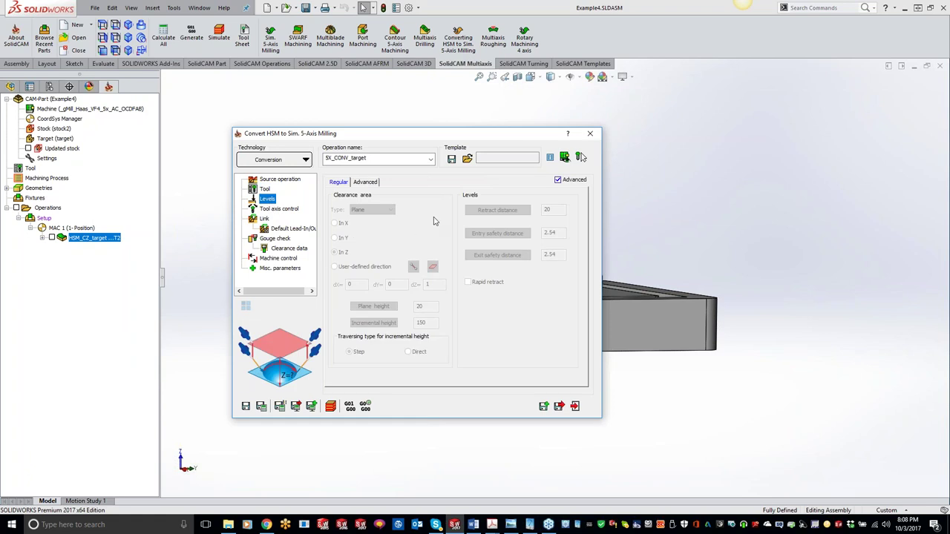
pyautogui.click(264, 218)
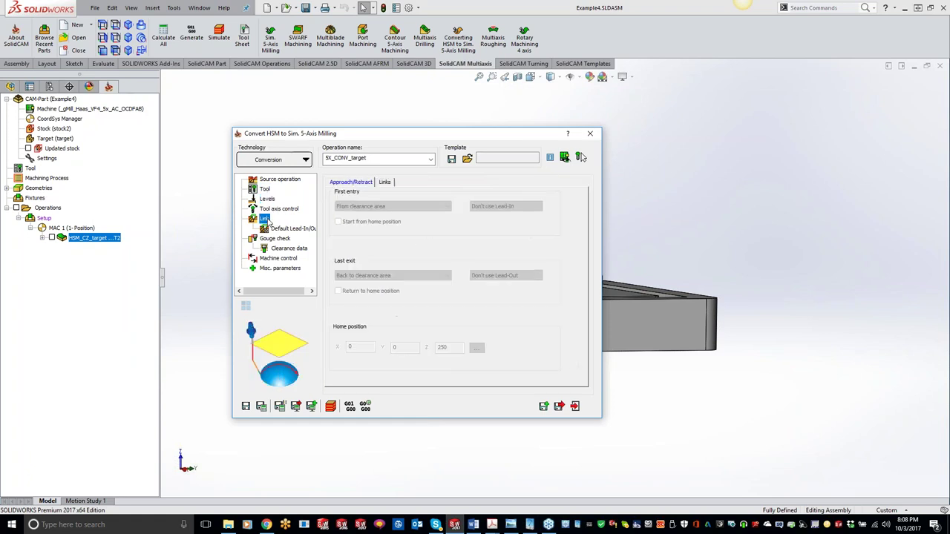
pyautogui.click(384, 183)
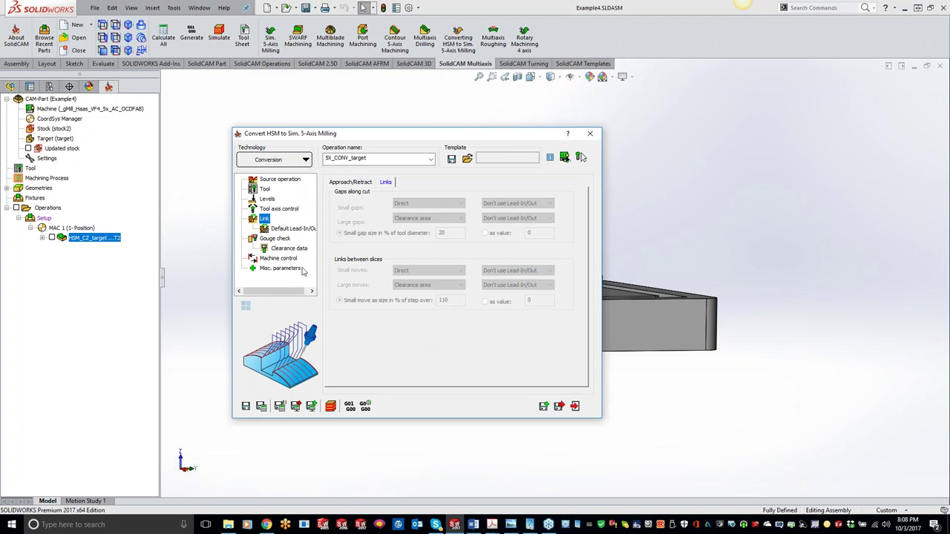
# Step: Keep the tool axis tilted to the Z-axis by fixed angle, set the fixed tilt angle to 20, and save and calculate the operation
pyautogui.click(275, 210)
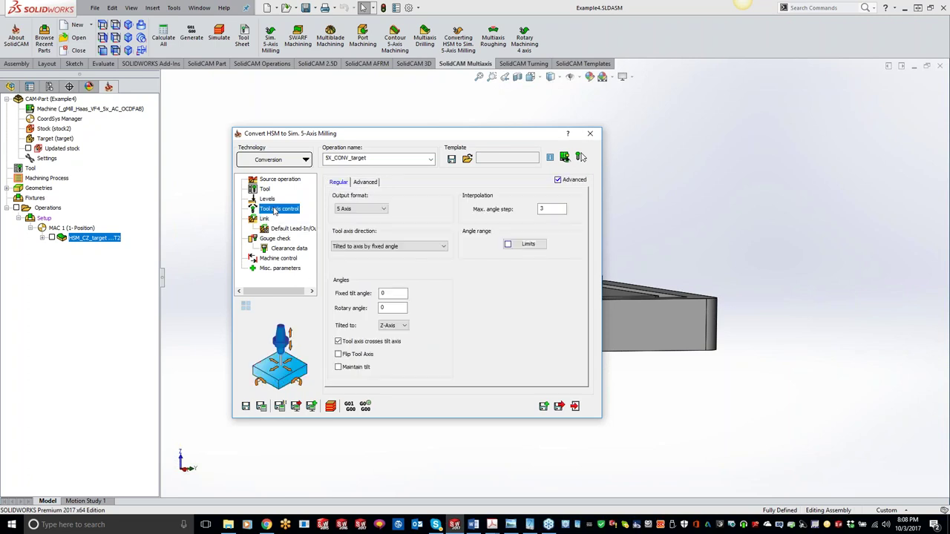
pyautogui.click(339, 249)
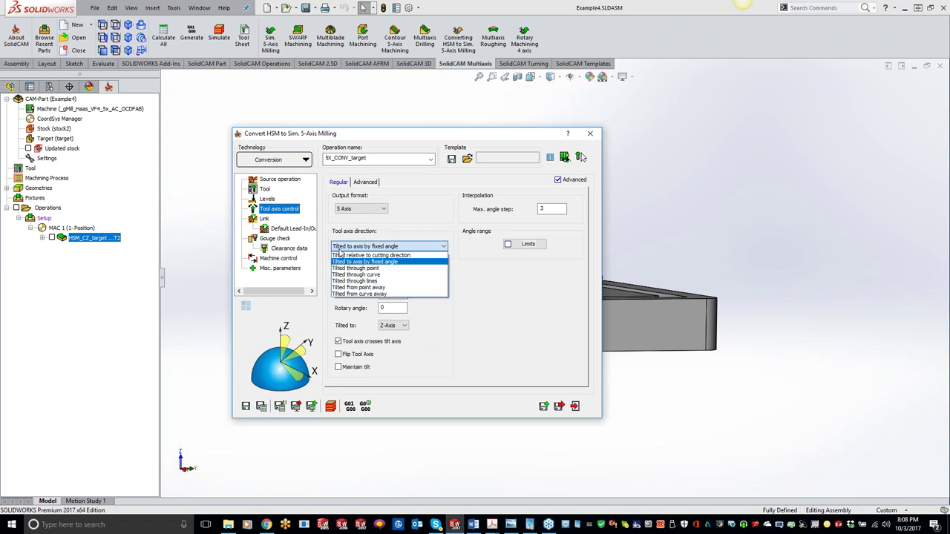
pyautogui.click(338, 250)
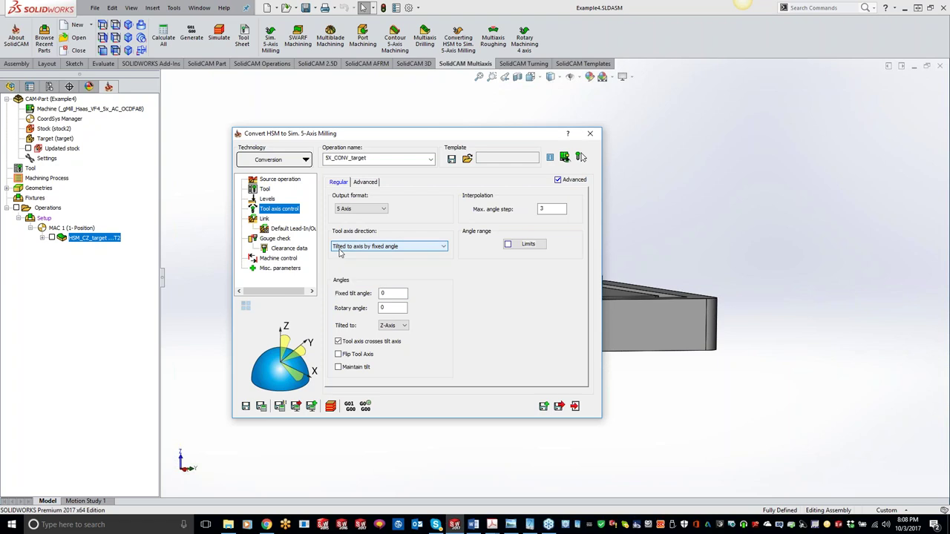
pyautogui.click(403, 295)
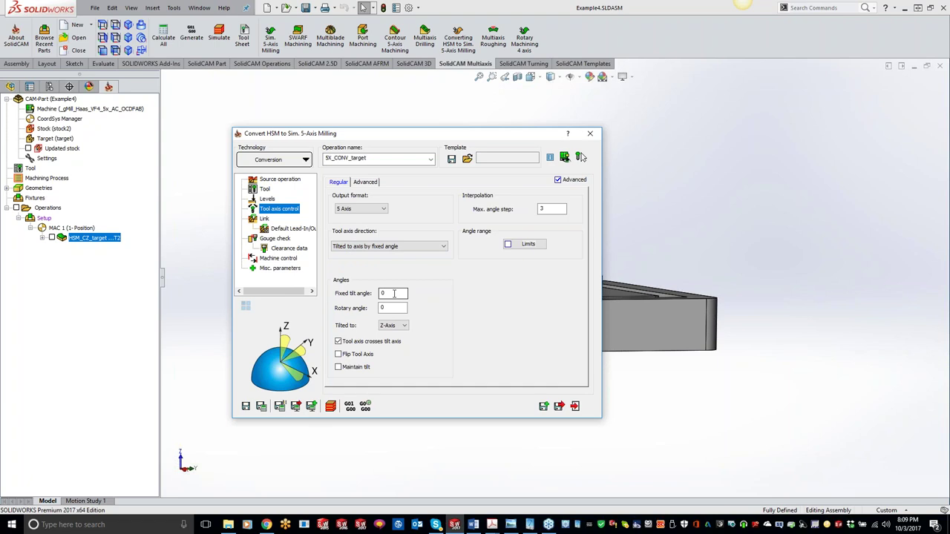
pyautogui.doubleClick(393, 294)
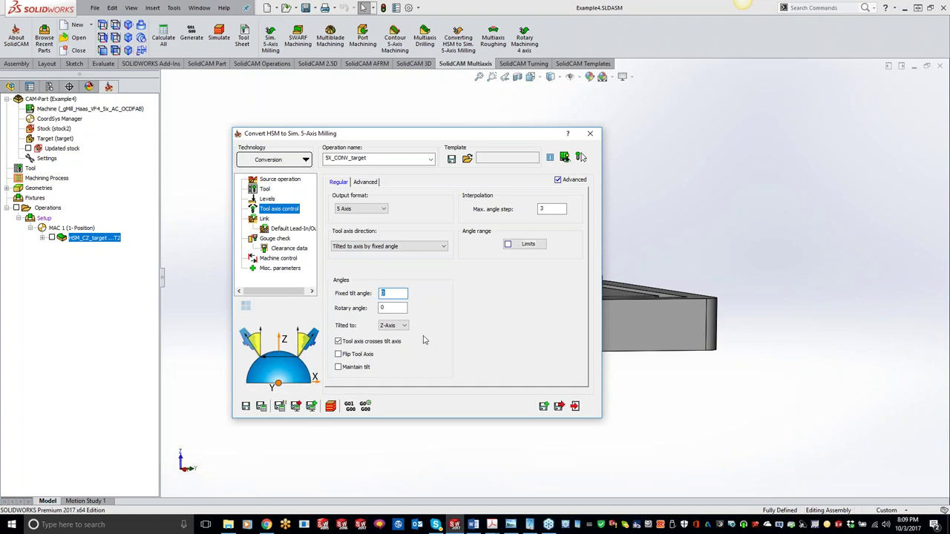
pyautogui.click(397, 247)
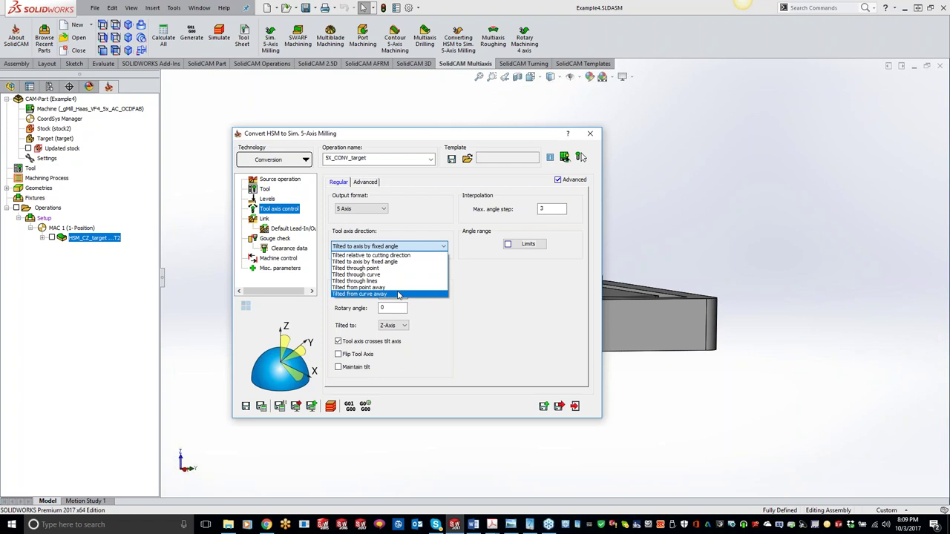
pyautogui.click(493, 327)
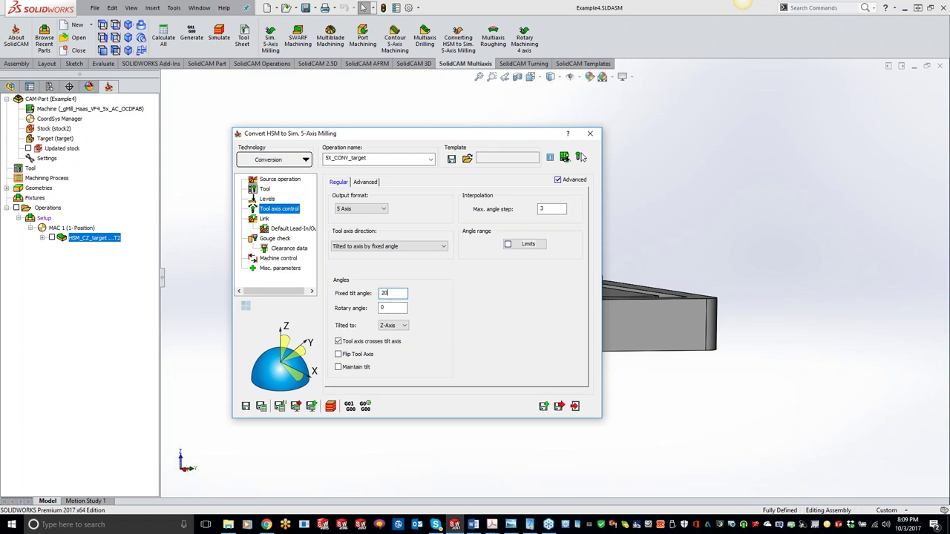
pyautogui.click(262, 407)
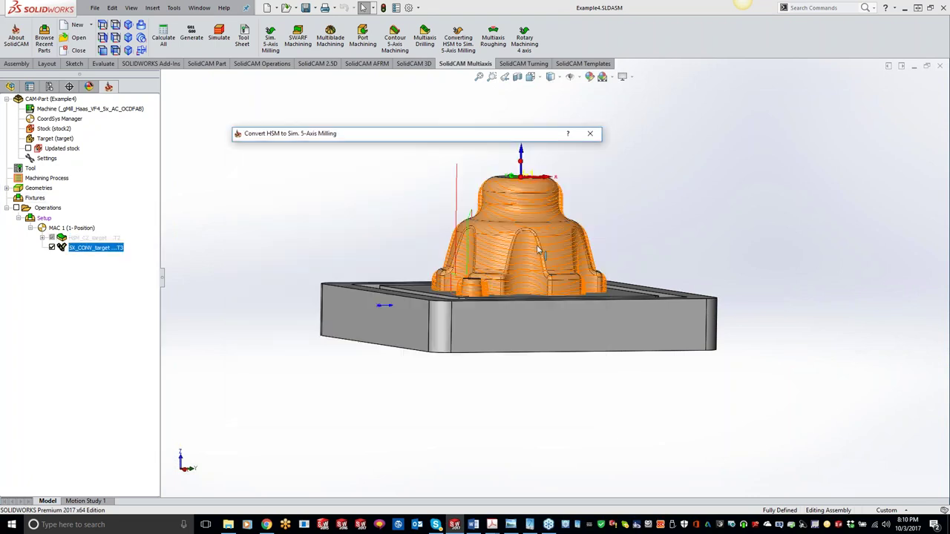
# Step: Simulate the converted 5-axis operation in SolidVerify, pausing to inspect the tilted tool and holder from the side and from above
pyautogui.moveTo(524, 286); pyautogui.dragTo(301, 325, button='middle')
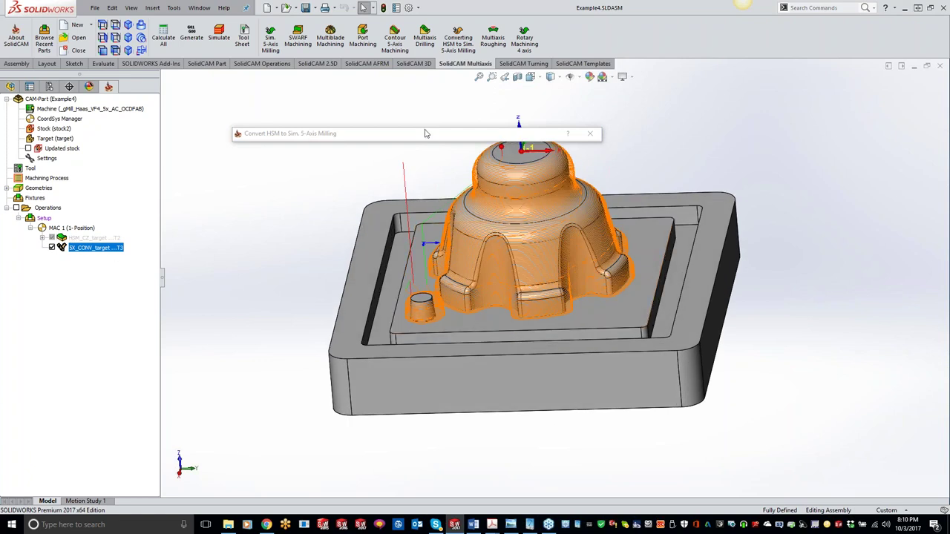
pyautogui.moveTo(425, 134)
pyautogui.click(581, 157)
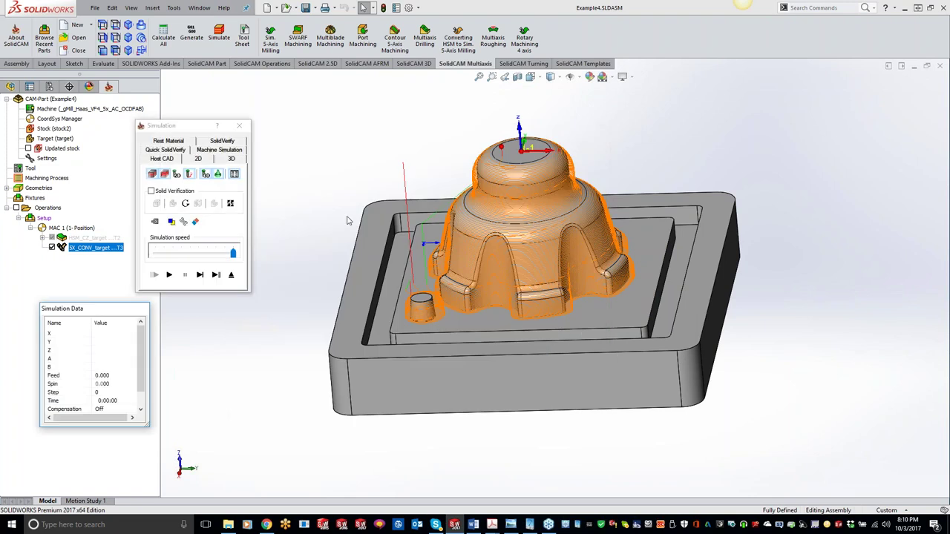
pyautogui.click(215, 149)
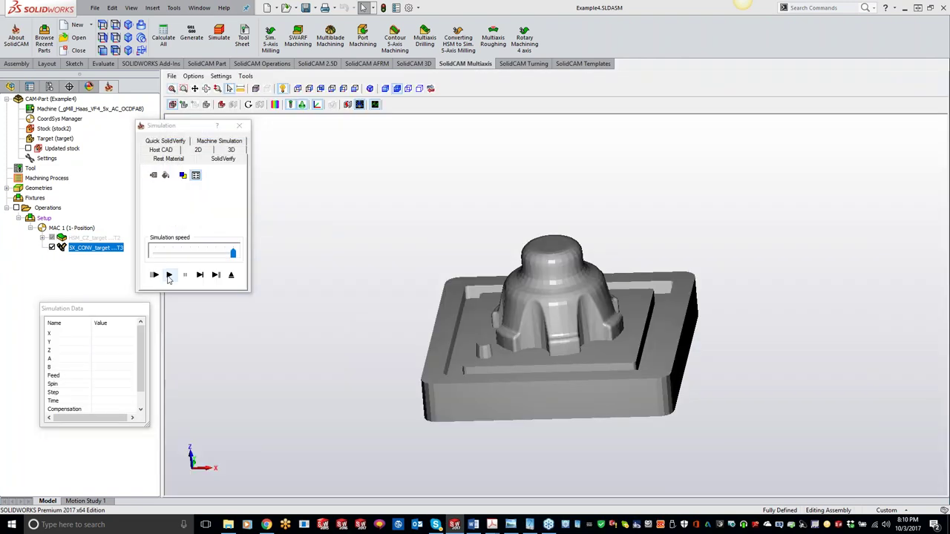
pyautogui.click(168, 275)
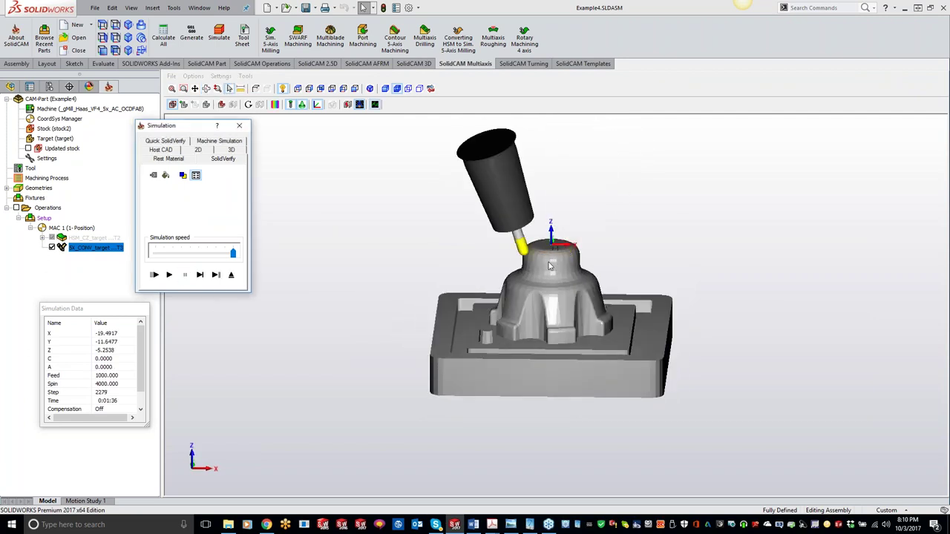
pyautogui.moveTo(551, 260); pyautogui.dragTo(531, 221)
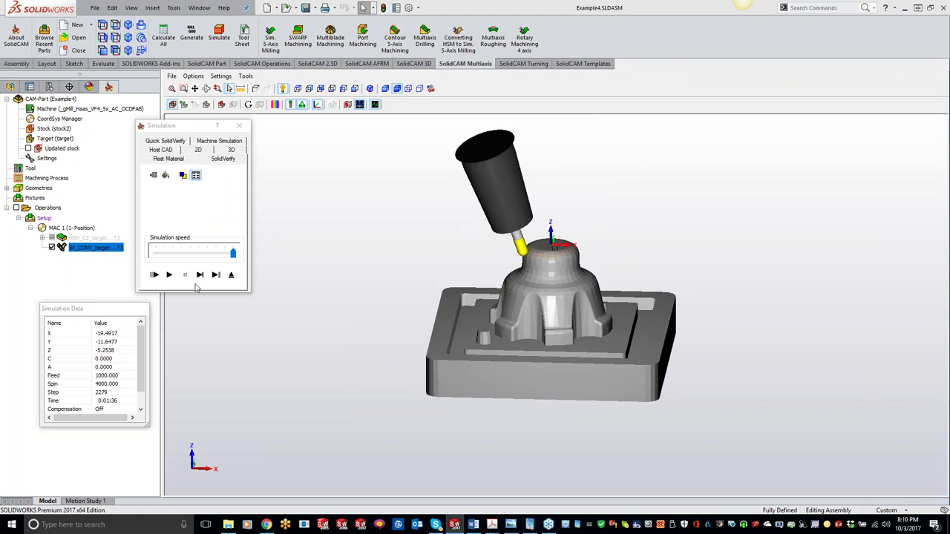
pyautogui.click(169, 275)
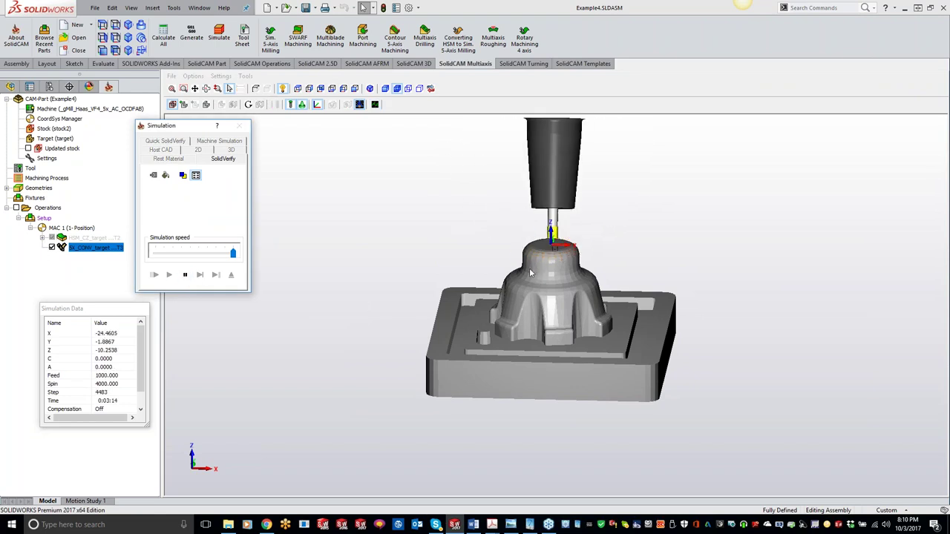
pyautogui.click(185, 274)
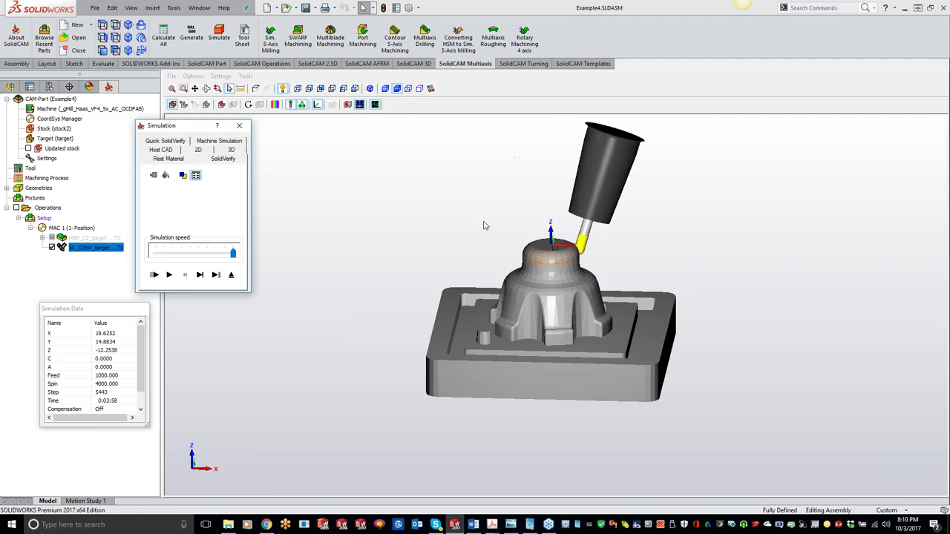
pyautogui.moveTo(475, 319)
pyautogui.mouseDown(button='middle')
pyautogui.moveTo(486, 323)
pyautogui.moveTo(477, 325)
pyautogui.mouseUp(button='middle')
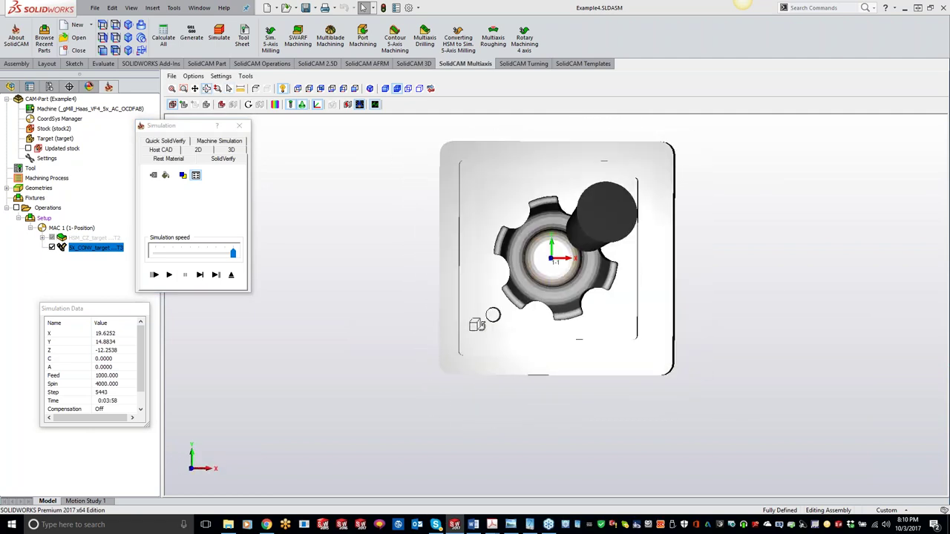
pyautogui.click(169, 275)
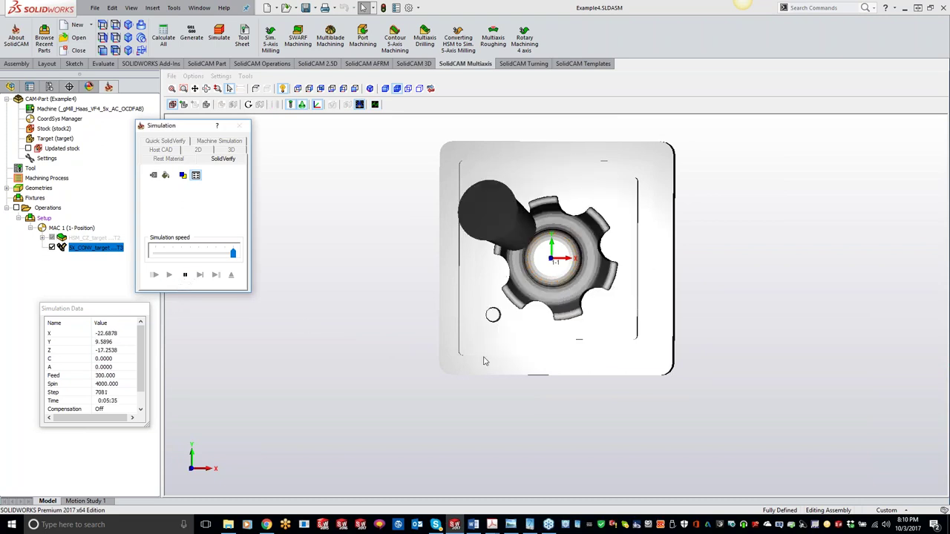
pyautogui.moveTo(512, 282); pyautogui.dragTo(504, 331, button='middle')
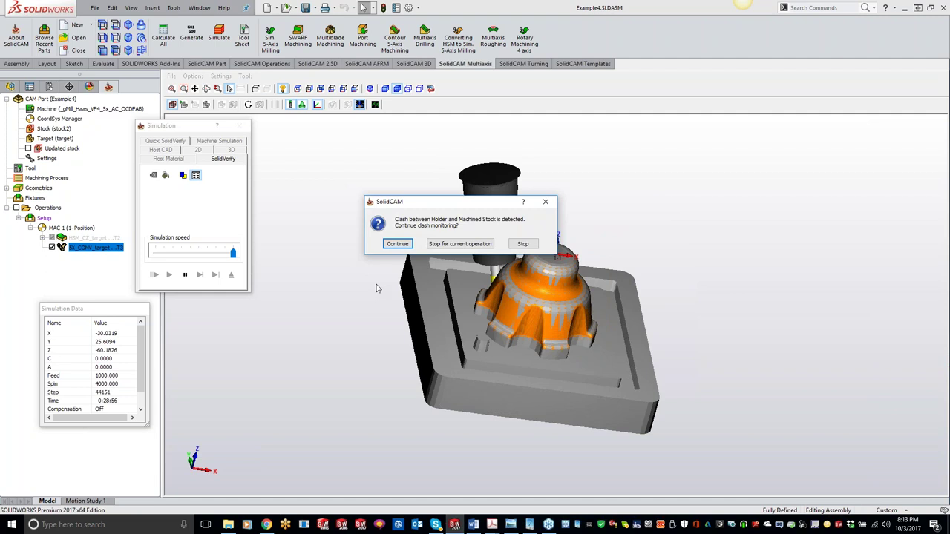
# Step: Stop clash monitoring for the current operation, pause the running simulation and close it
pyautogui.click(468, 247)
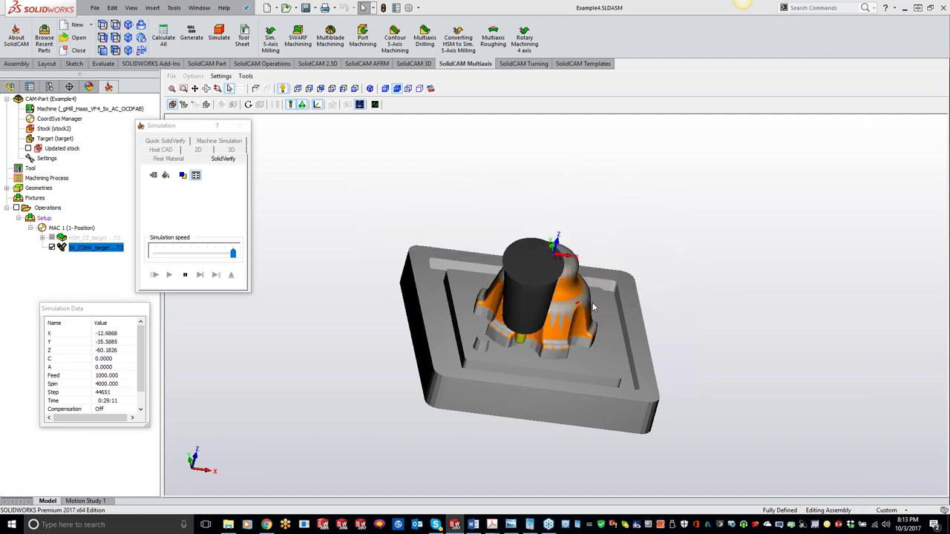
pyautogui.click(189, 277)
pyautogui.click(185, 275)
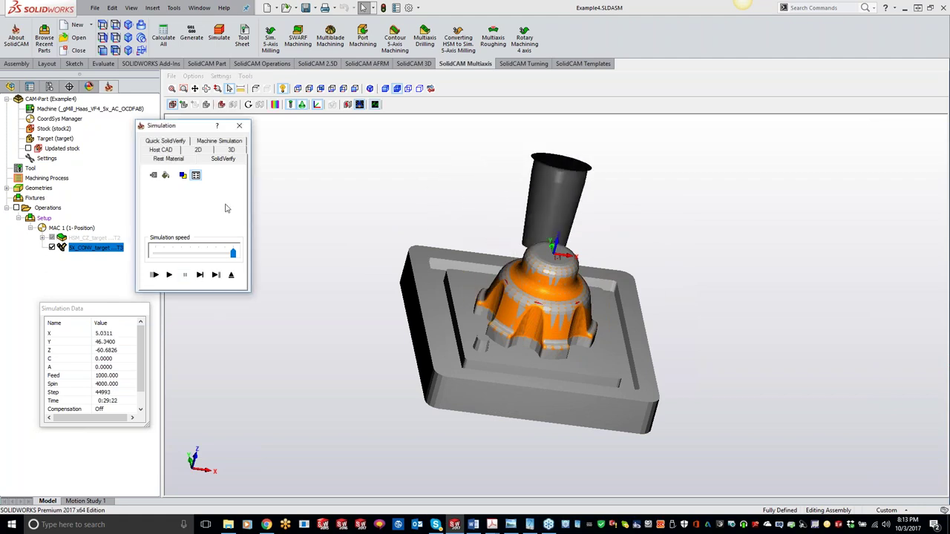
pyautogui.click(239, 128)
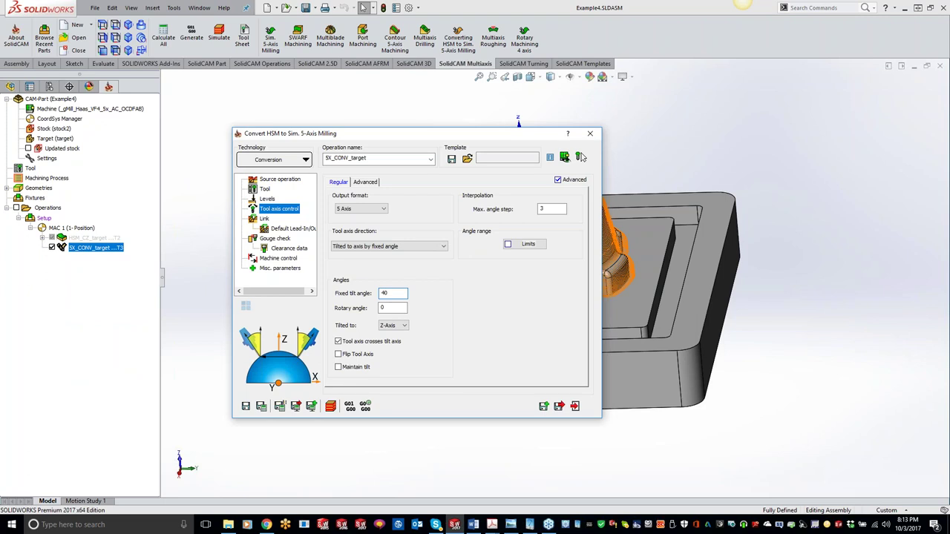
# Step: Set the fixed tilt angle to 40, save and recalculate the operation, and open its SolidVerify simulation
pyautogui.click(259, 410)
pyautogui.click(330, 405)
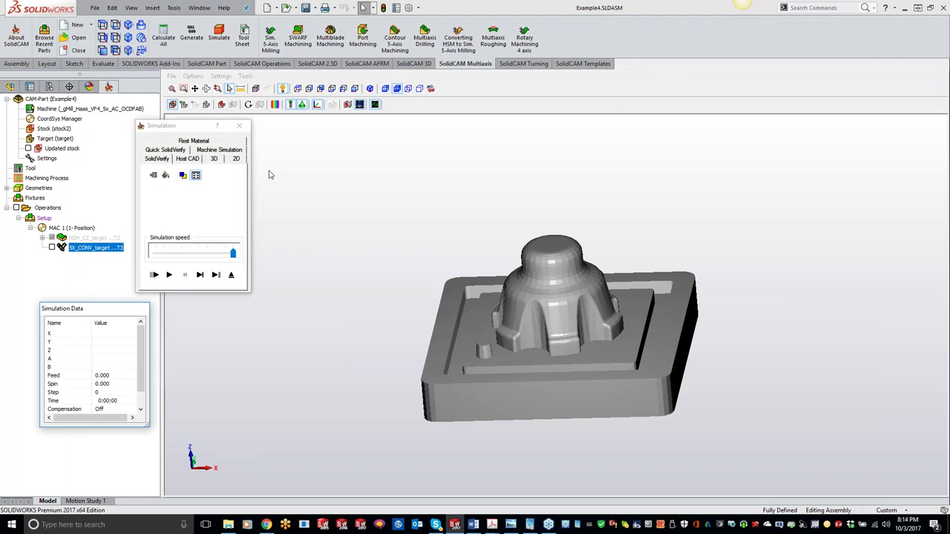
# Step: Set the animation redraw interval to a fixed step of 100, and run the operation's SolidVerify simulation through to the end
pyautogui.click(221, 76)
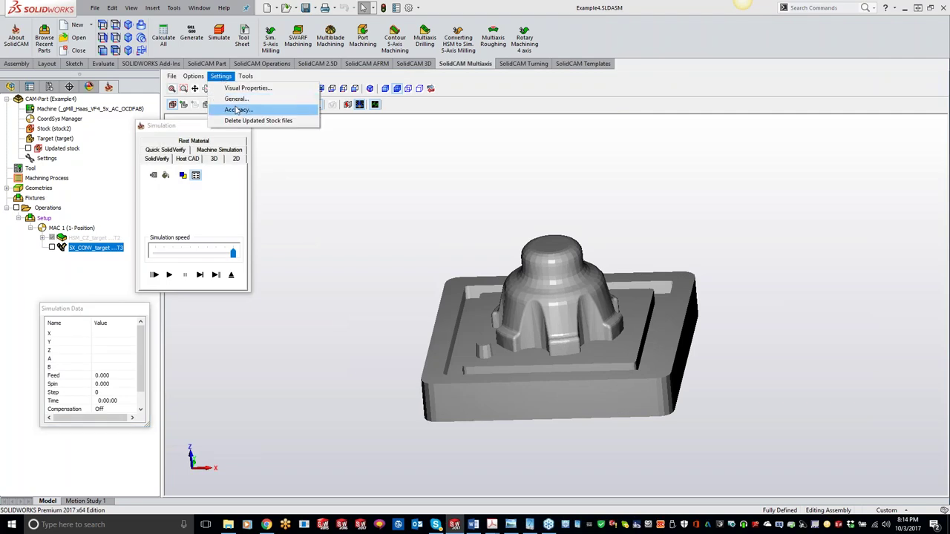
pyautogui.click(236, 100)
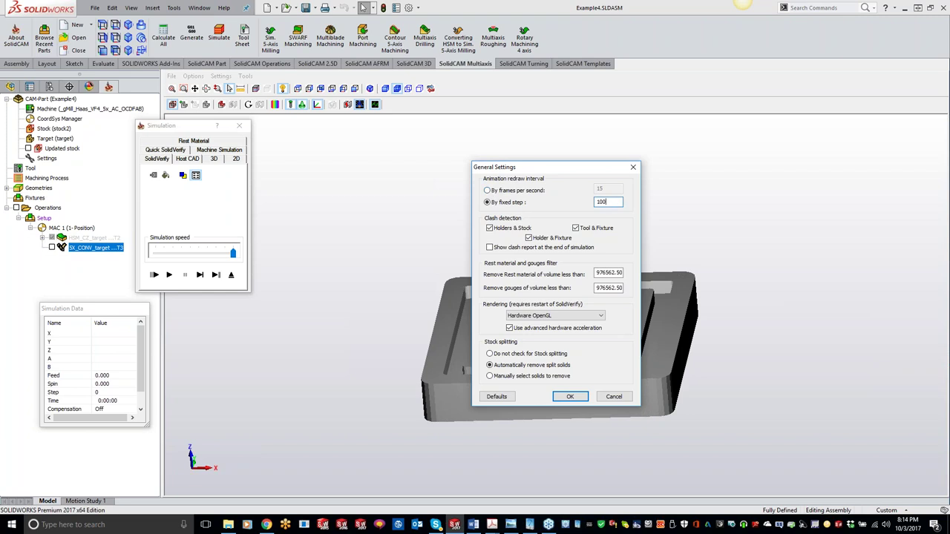
pyautogui.click(570, 398)
pyautogui.click(169, 275)
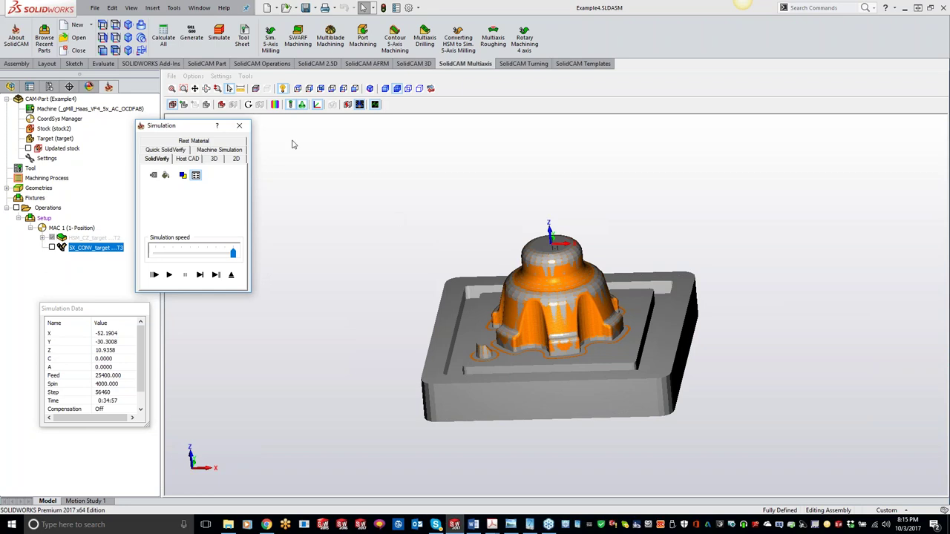
pyautogui.click(240, 126)
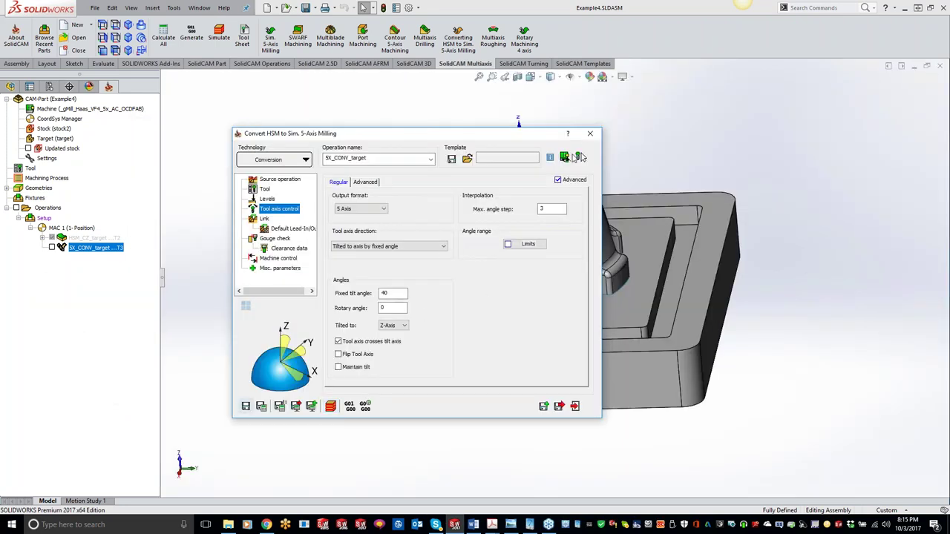
pyautogui.click(592, 134)
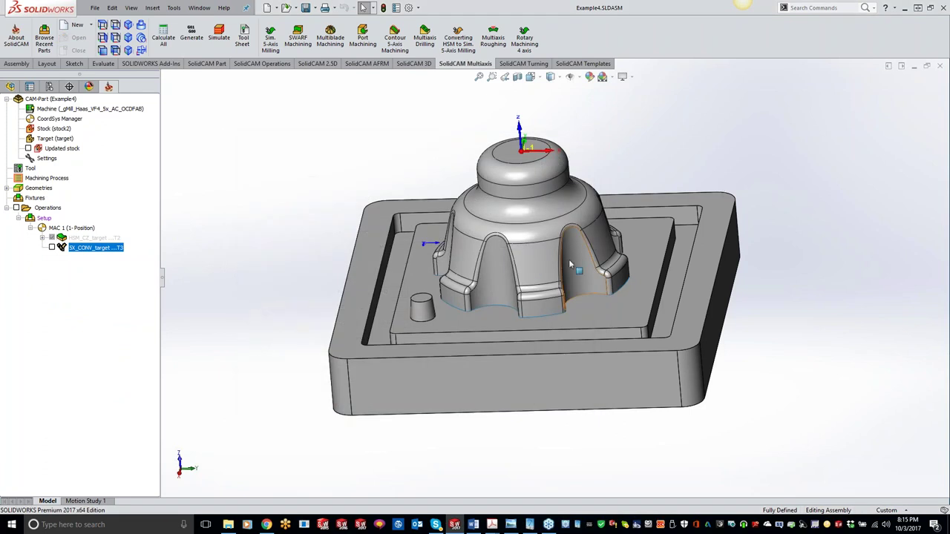
# Step: Suppress the 5X_CONV_target operation and try an Autotilt conversion with HSM_CZ_target as its source operation
pyautogui.rightClick(115, 252)
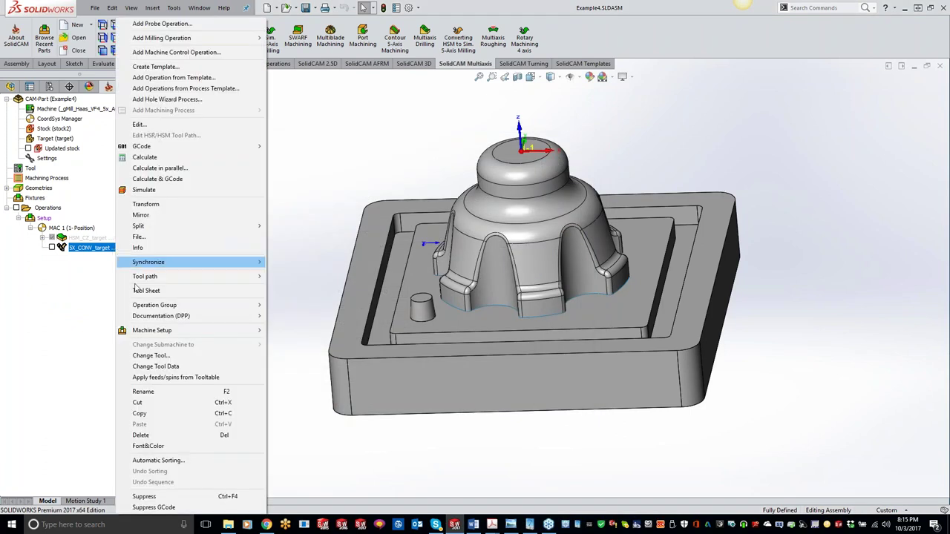
pyautogui.click(155, 496)
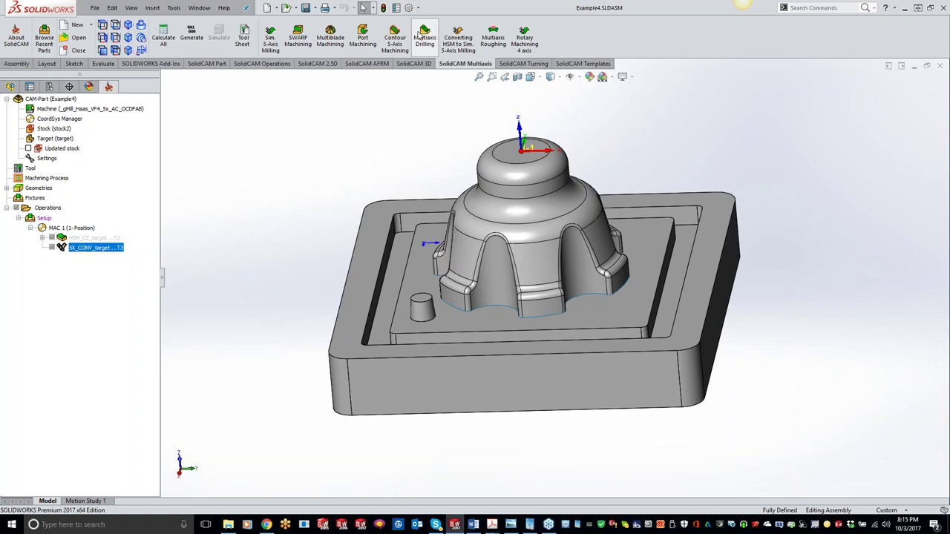
pyautogui.click(458, 41)
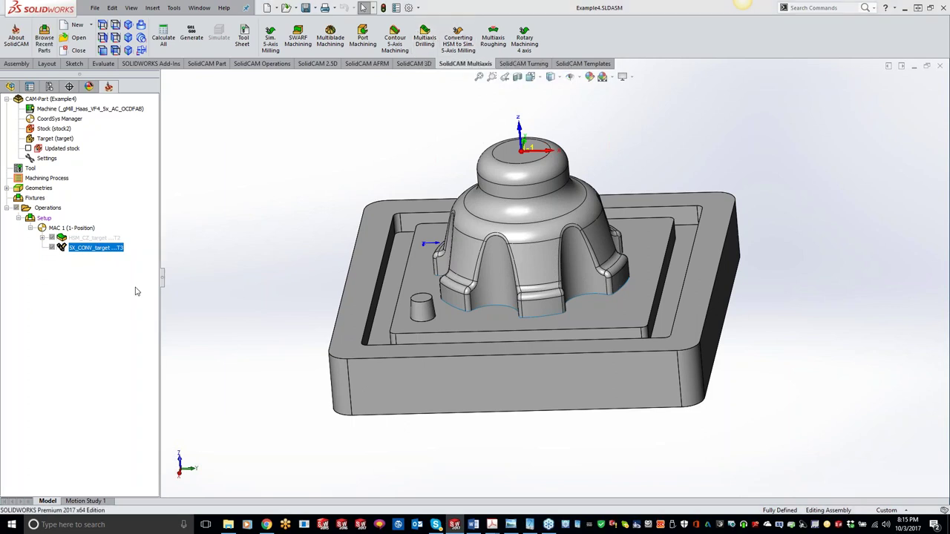
pyautogui.click(282, 159)
pyautogui.click(272, 183)
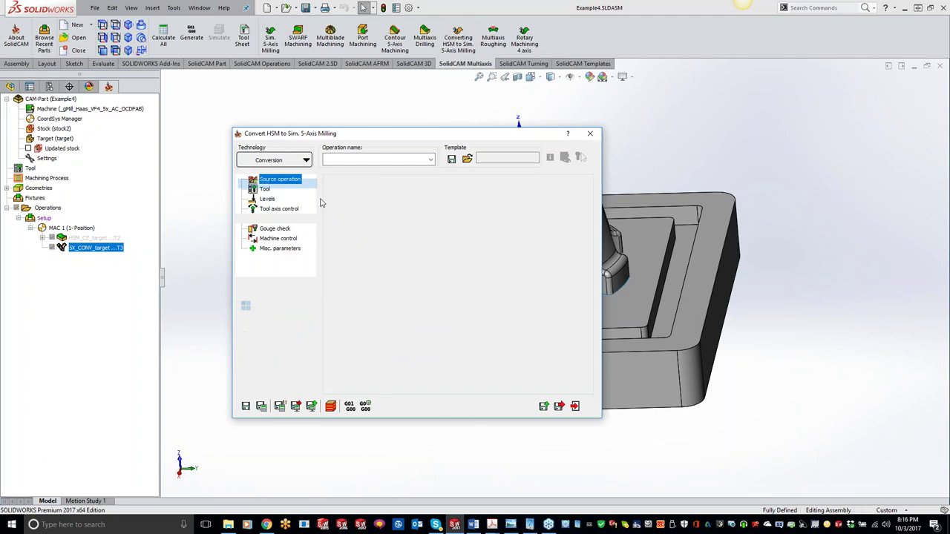
pyautogui.click(382, 198)
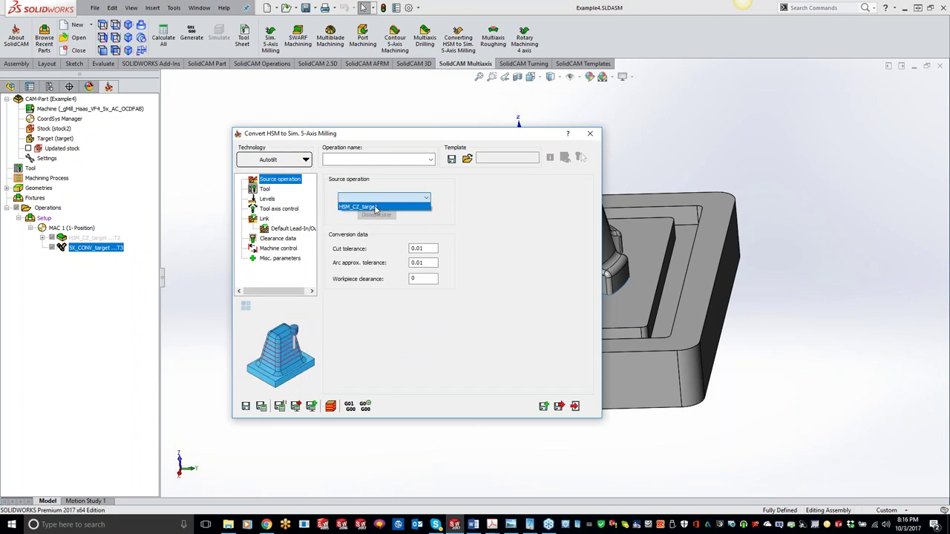
pyautogui.click(374, 207)
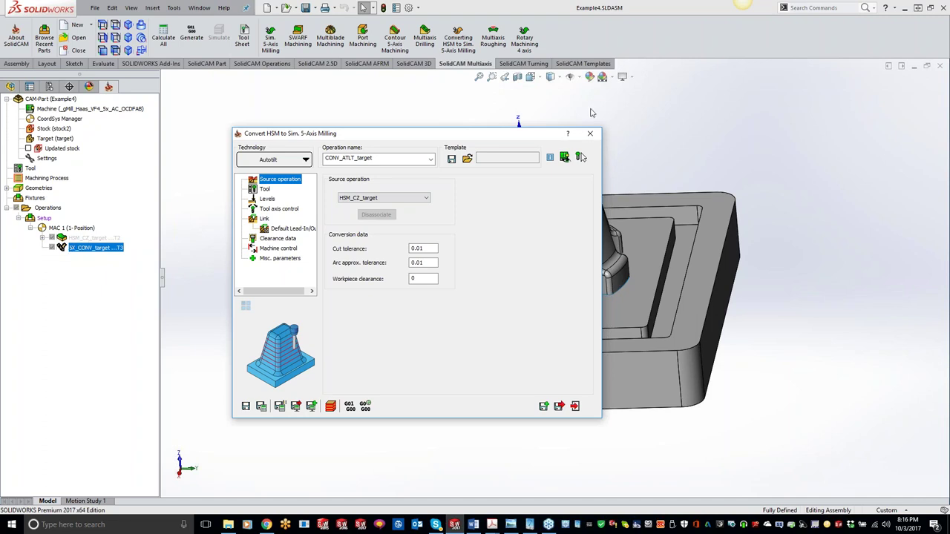
pyautogui.click(590, 134)
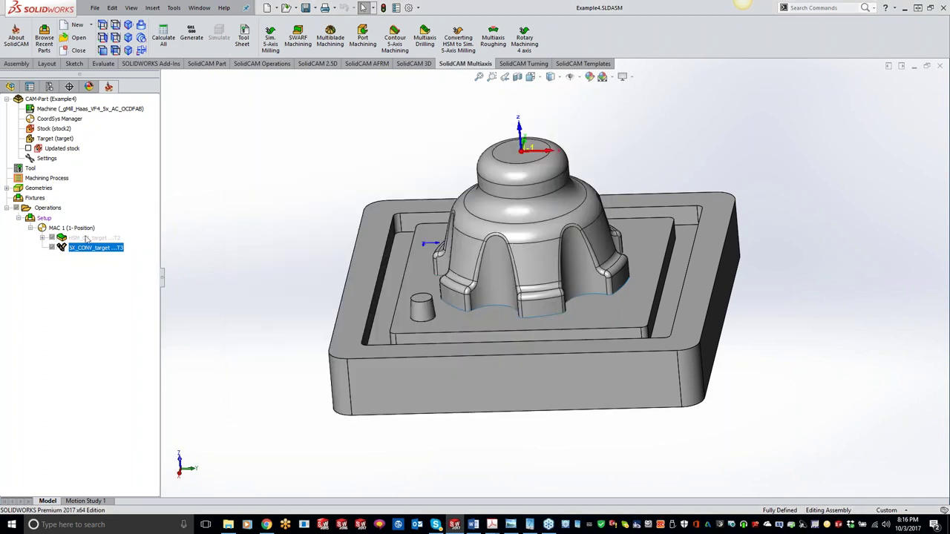
# Step: Unsuppress the HSM_CZ_target Constant Z operation, then save and recalculate it
pyautogui.rightClick(77, 238)
pyautogui.click(118, 496)
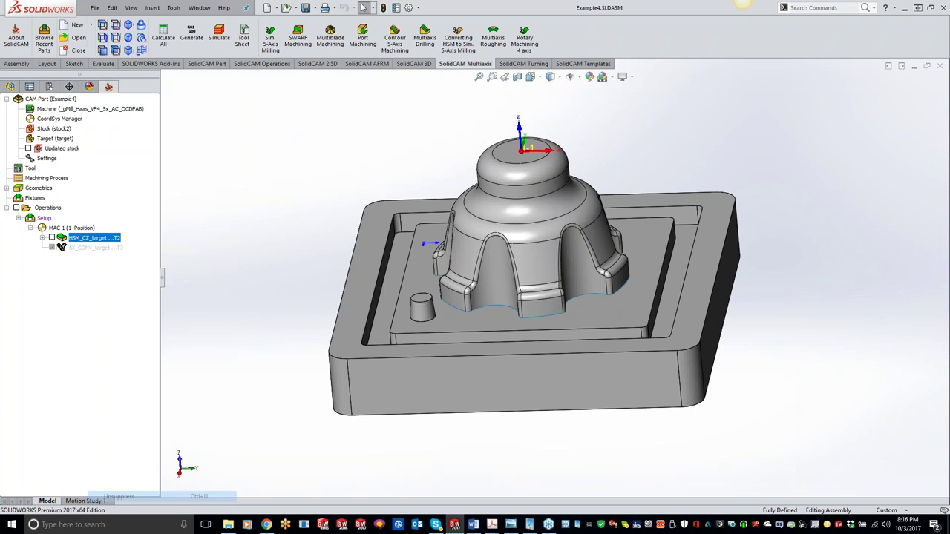
pyautogui.doubleClick(104, 238)
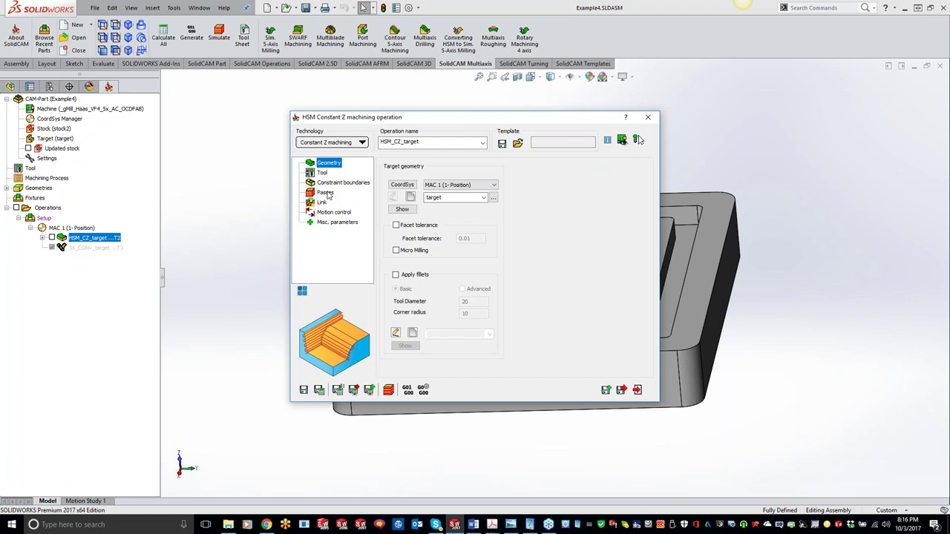
pyautogui.click(321, 391)
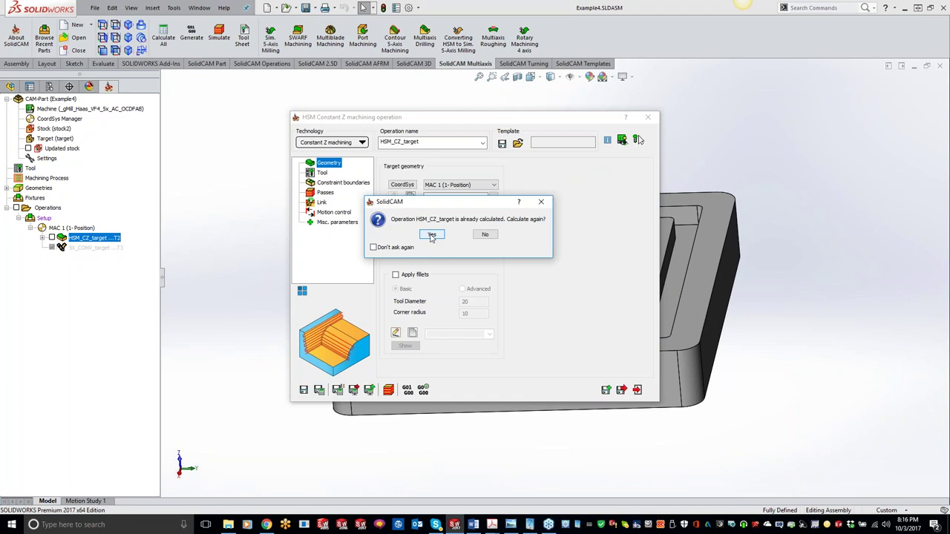
pyautogui.click(432, 236)
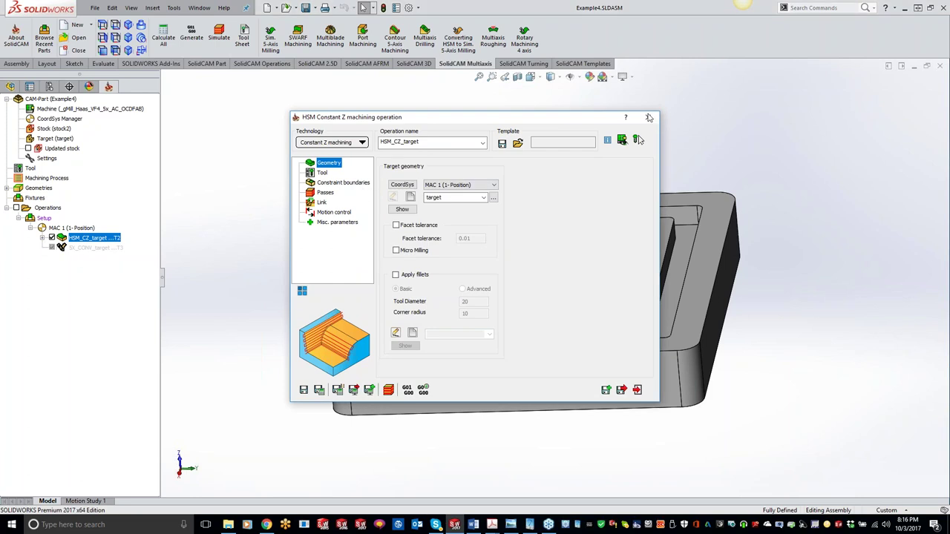
pyautogui.click(649, 118)
# Step: Unsuppress the 5X_CONV_target conversion operation and open it for editing
pyautogui.click(78, 248)
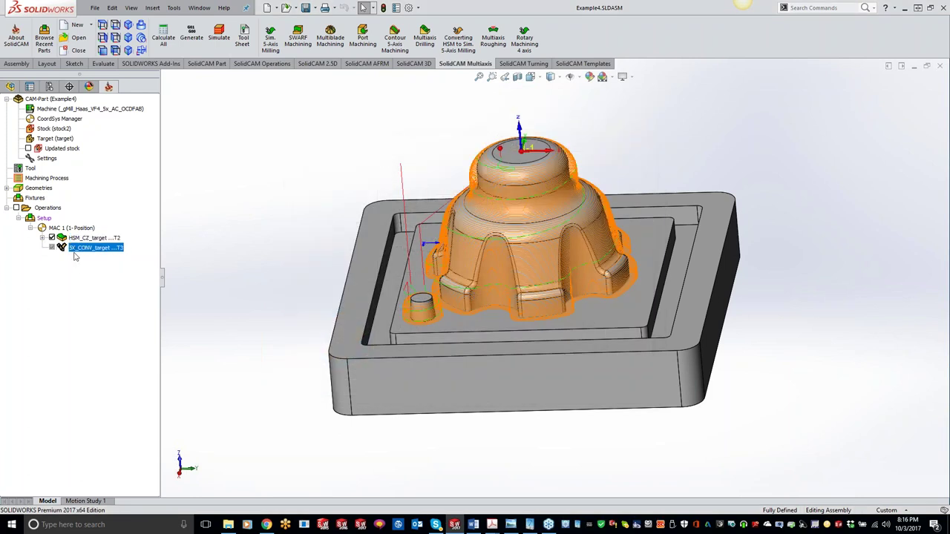
pyautogui.rightClick(94, 250)
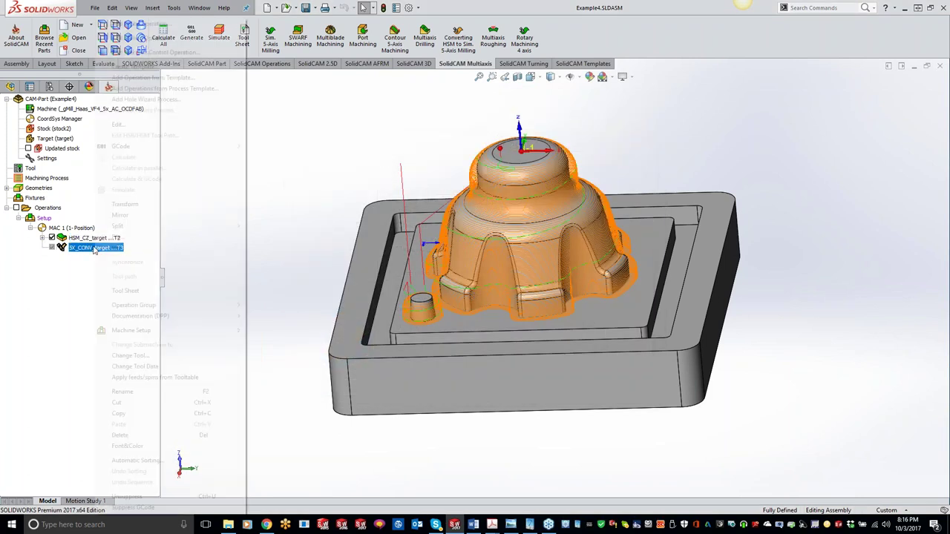
pyautogui.click(148, 376)
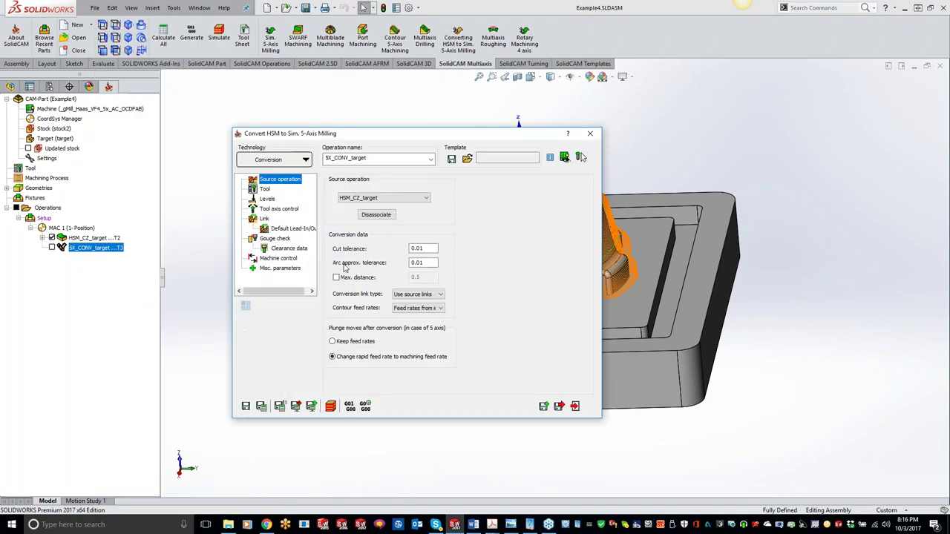
# Step: Review the conversion operation's tool, link and levels settings, and set its conversion link type to Relink
pyautogui.click(265, 190)
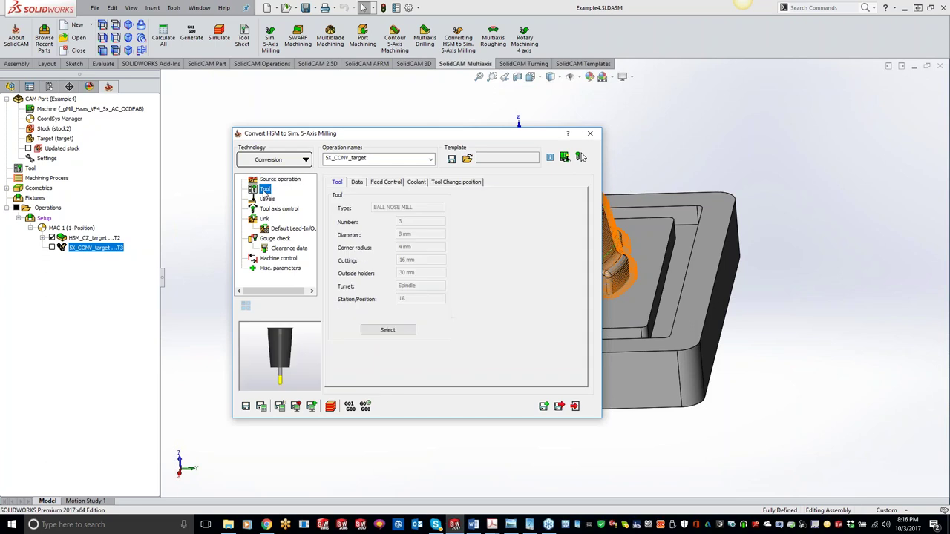
pyautogui.click(275, 181)
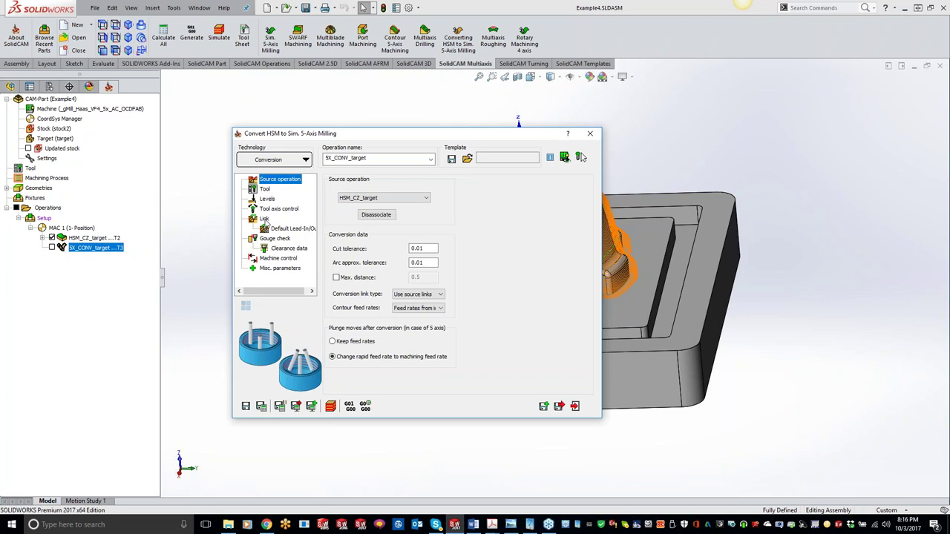
pyautogui.click(264, 219)
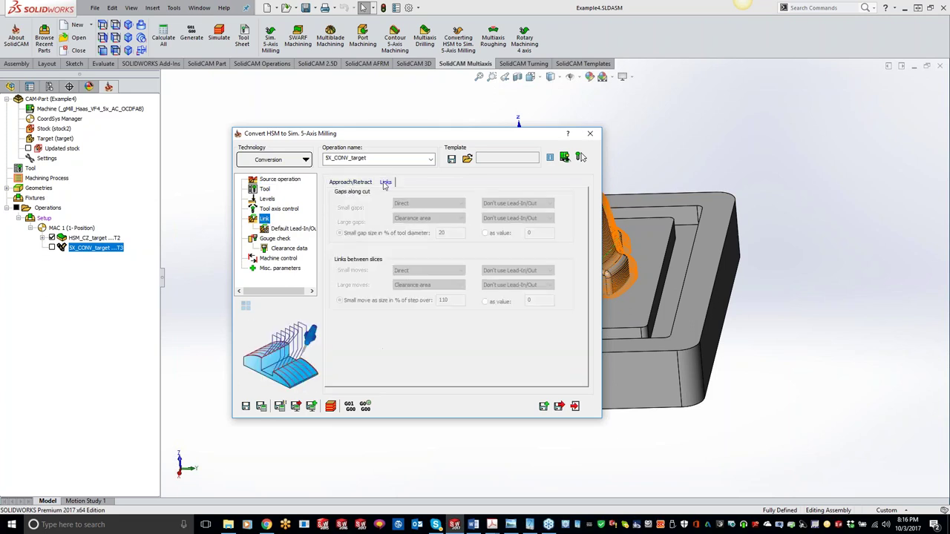
pyautogui.click(269, 200)
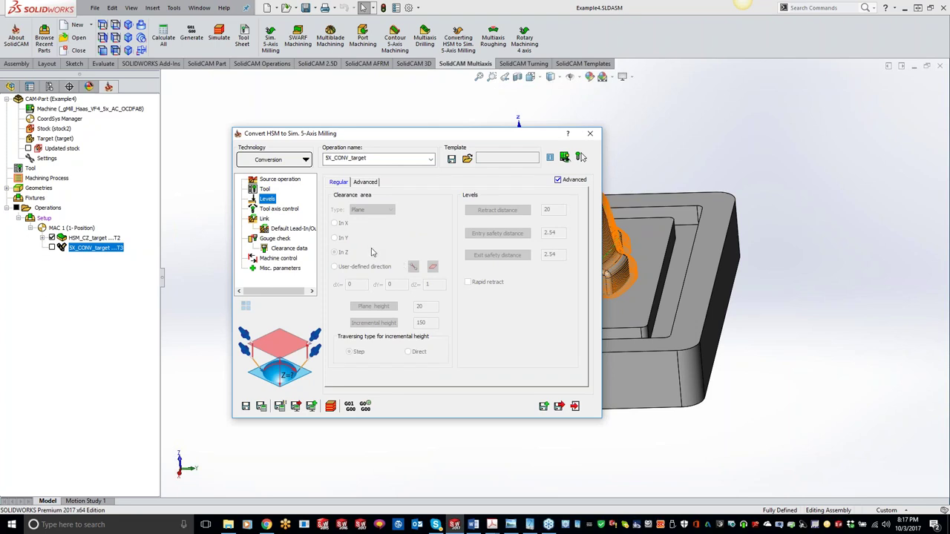
pyautogui.click(282, 181)
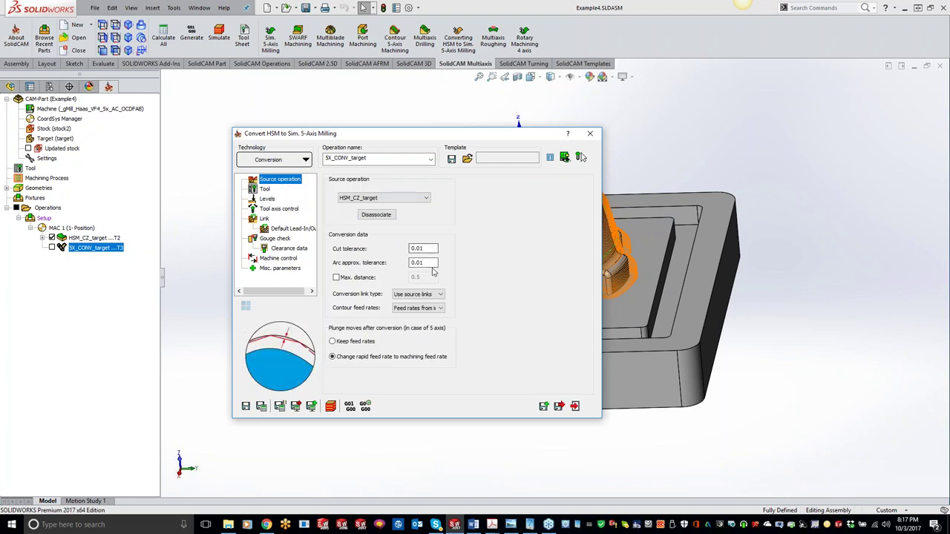
pyautogui.click(401, 295)
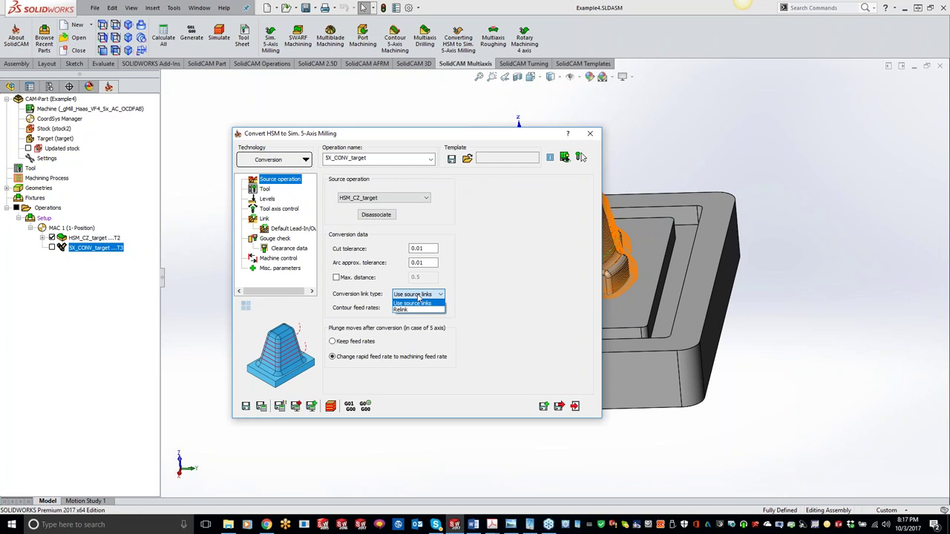
pyautogui.click(415, 310)
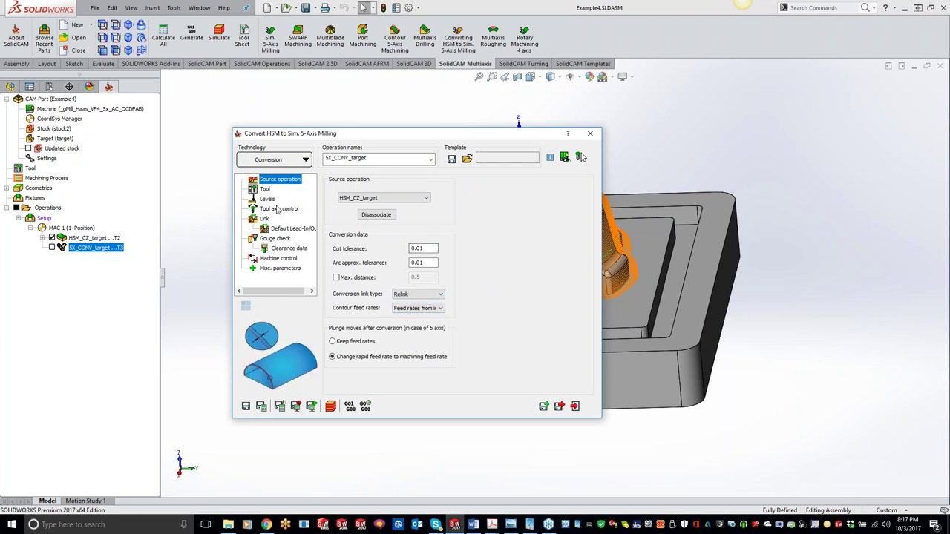
# Step: Examine the clearance levels, the gap and slice link settings, and the cut and arc approximation tolerances of the conversion
pyautogui.click(269, 200)
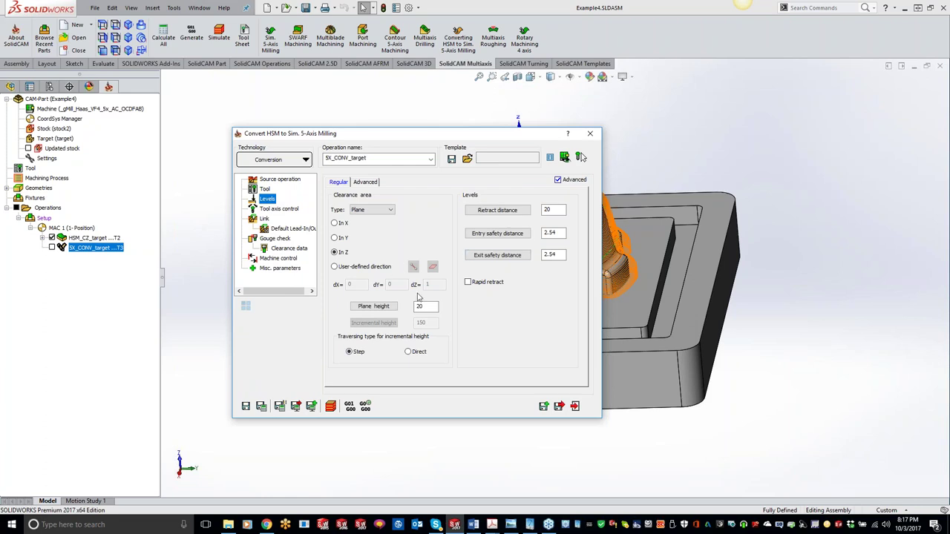
pyautogui.click(264, 219)
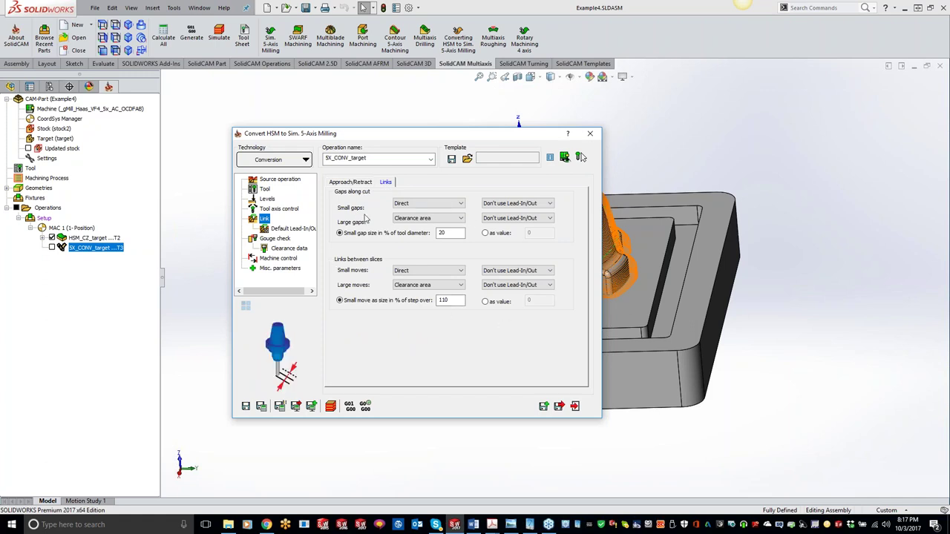
pyautogui.click(281, 180)
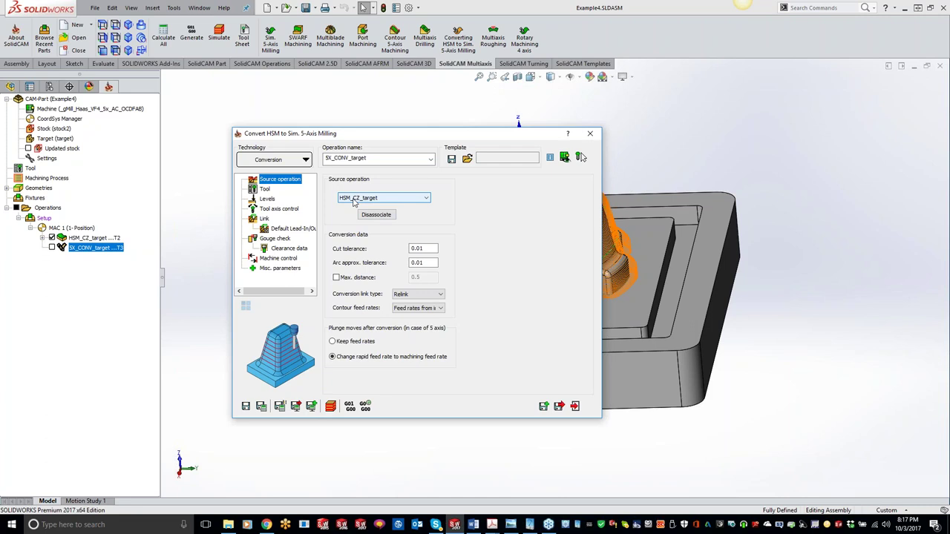
pyautogui.click(365, 216)
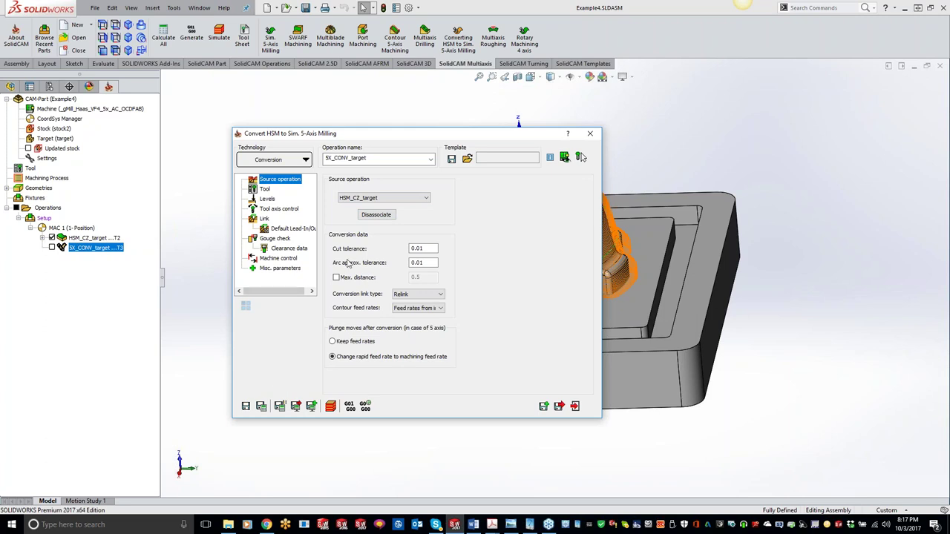
pyautogui.click(435, 249)
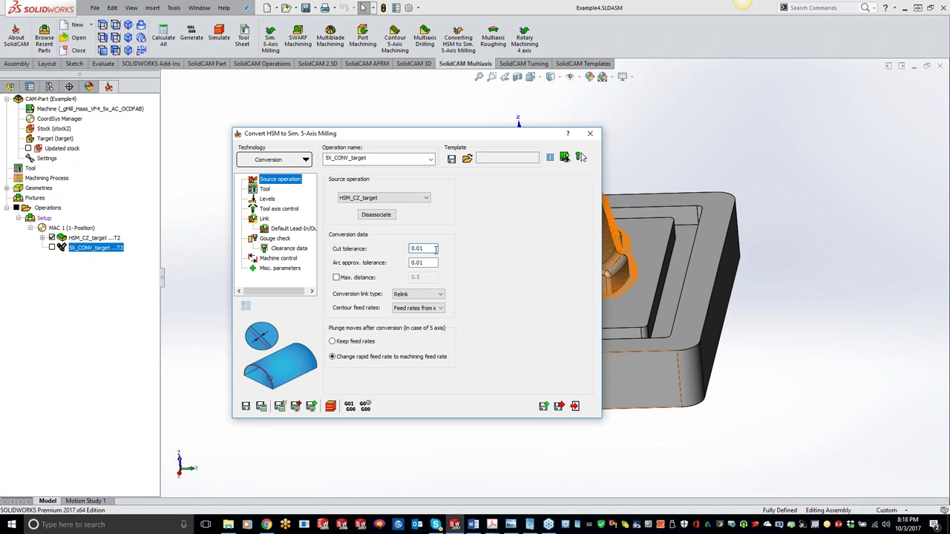
pyautogui.click(435, 262)
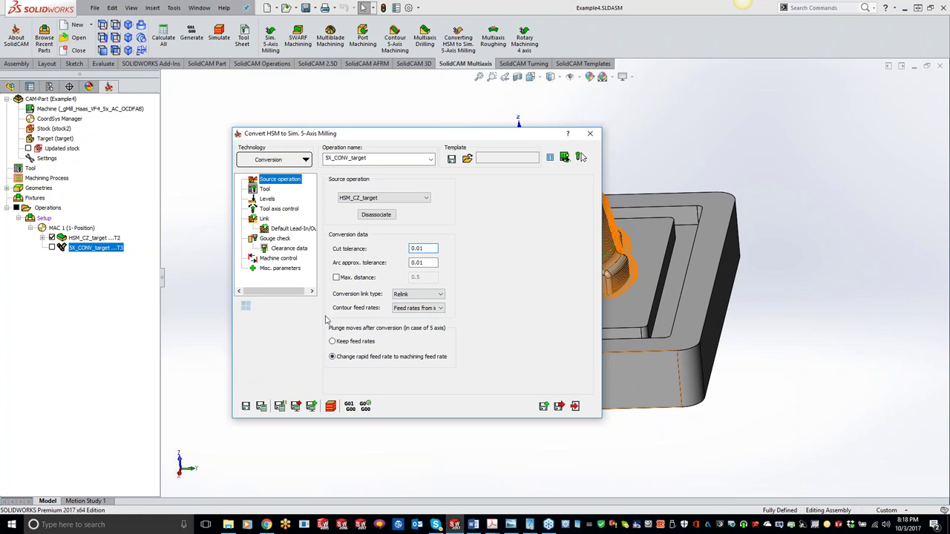
# Step: Review the conversion's tool, levels and tool axis control settings, including the available tool axis directions, and close the operation without saving
pyautogui.click(266, 191)
pyautogui.click(267, 199)
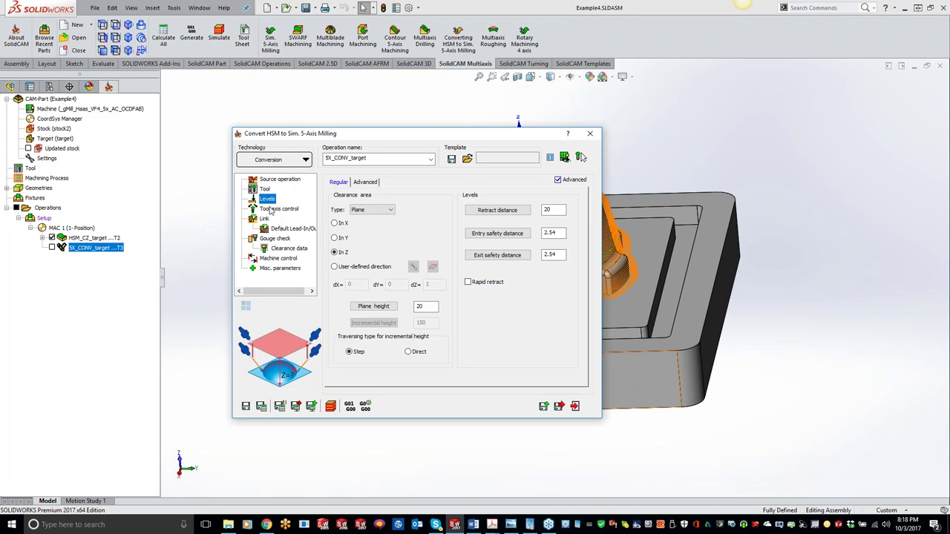
pyautogui.click(272, 209)
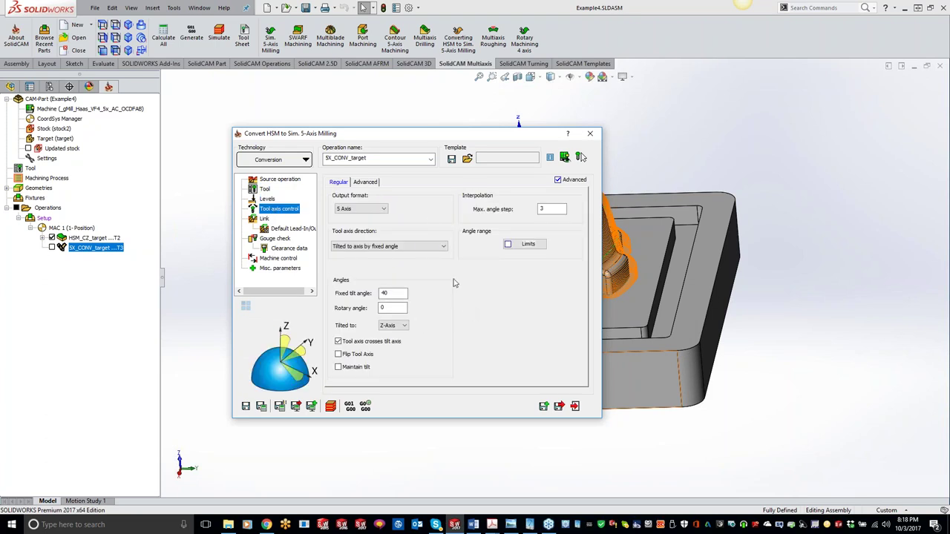
pyautogui.click(409, 247)
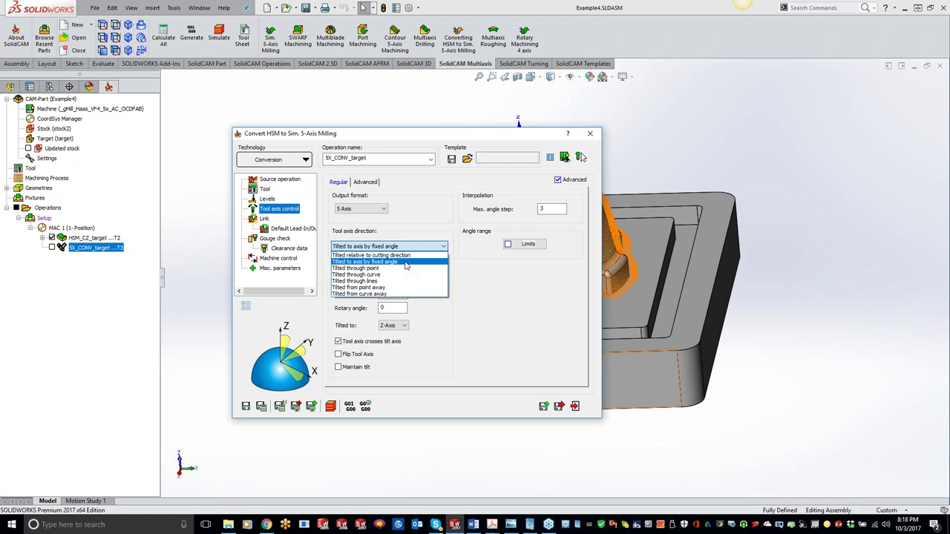
pyautogui.click(597, 139)
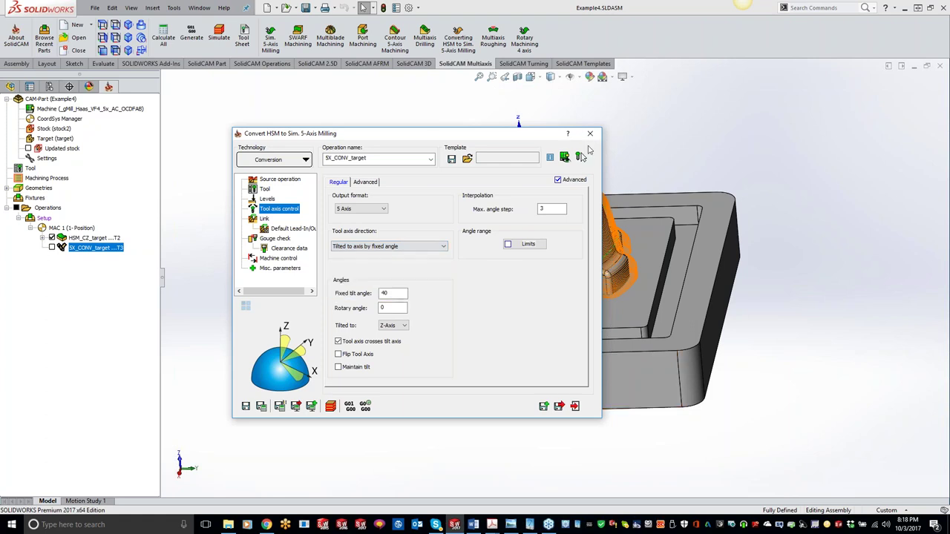
pyautogui.click(587, 136)
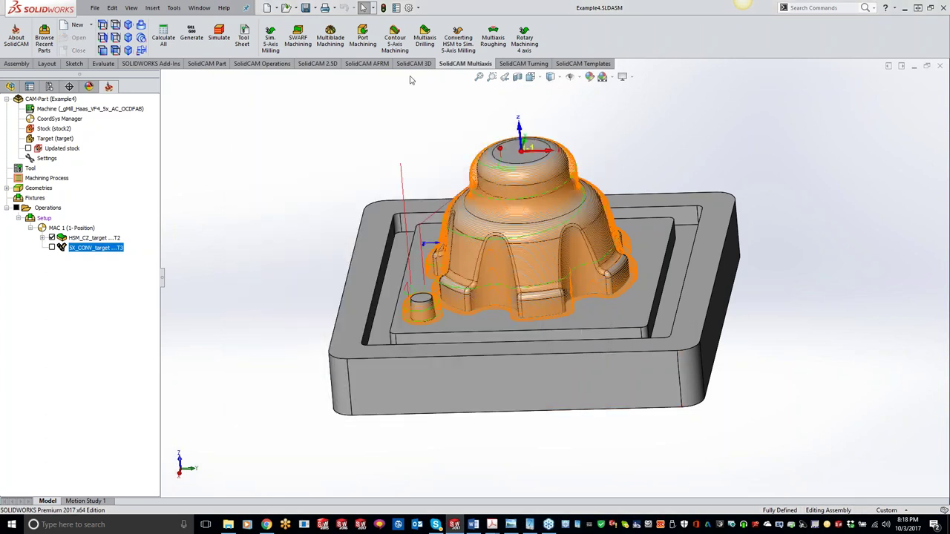
# Step: Start a Sim. 5-Axis Milling operation and examine its tool axis direction options for comparison with the conversion operation
pyautogui.click(272, 42)
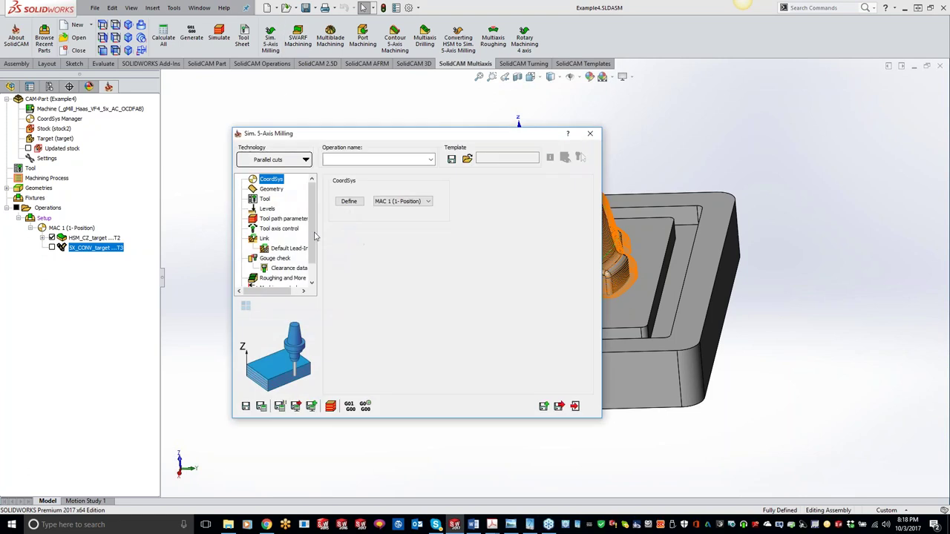
pyautogui.click(282, 229)
pyautogui.click(385, 246)
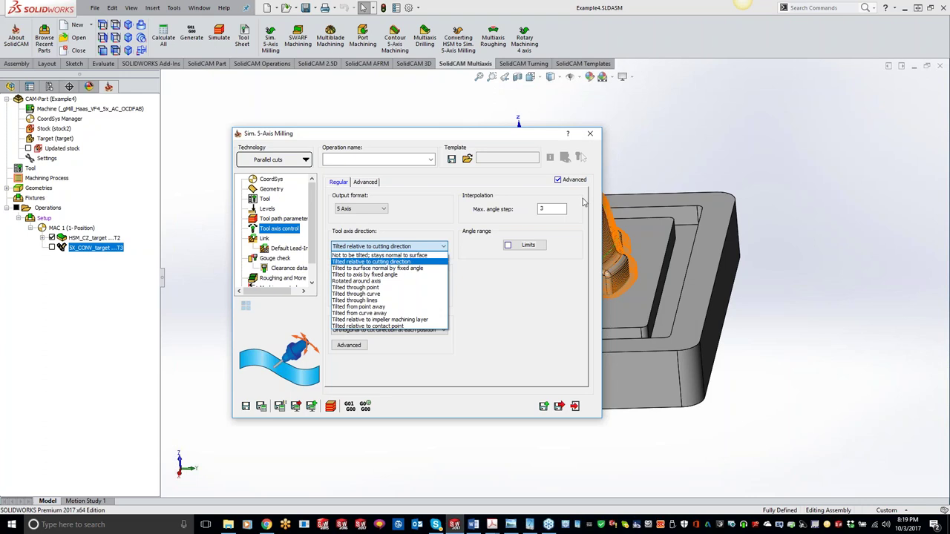
pyautogui.click(376, 262)
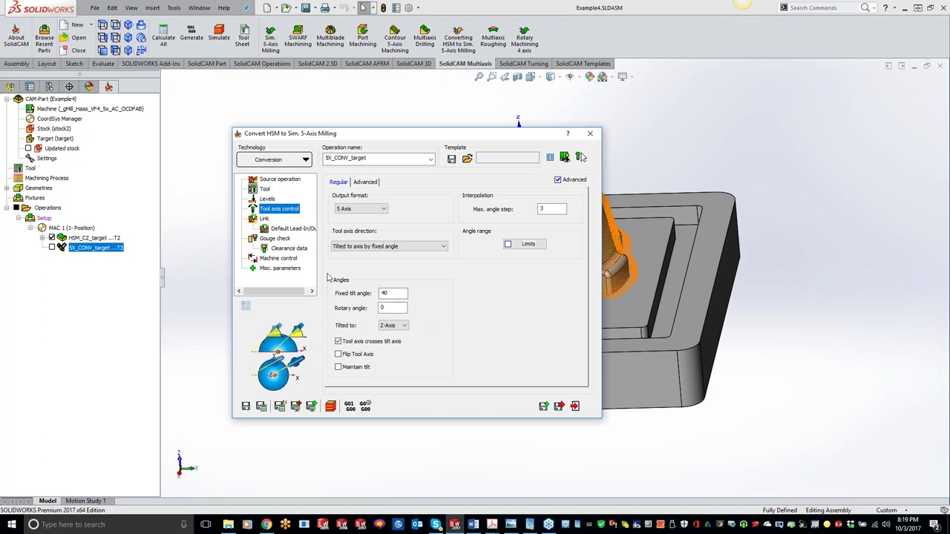
# Step: Try the conversion's tool axis direction Tilted relative to cutting direction, checking its side tilt definitions and advanced tilting options
pyautogui.click(390, 246)
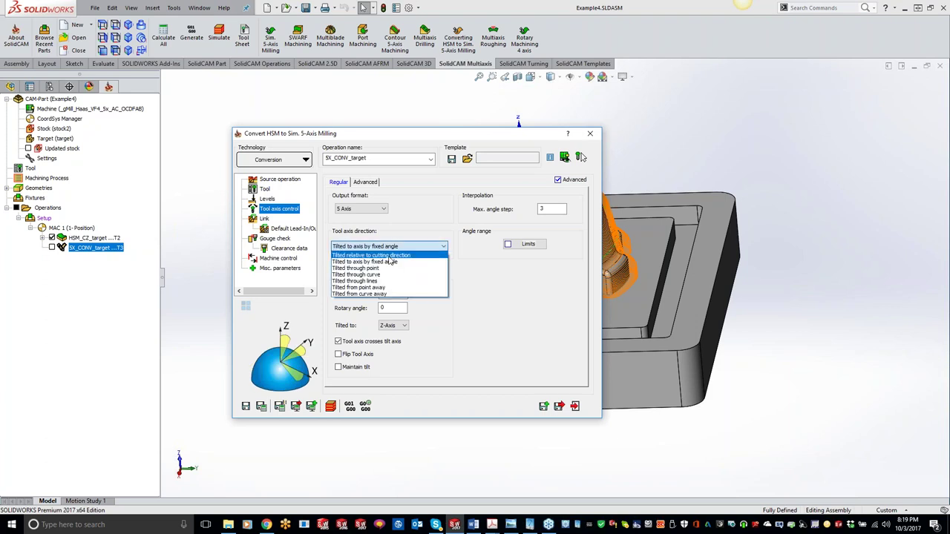
pyautogui.click(390, 256)
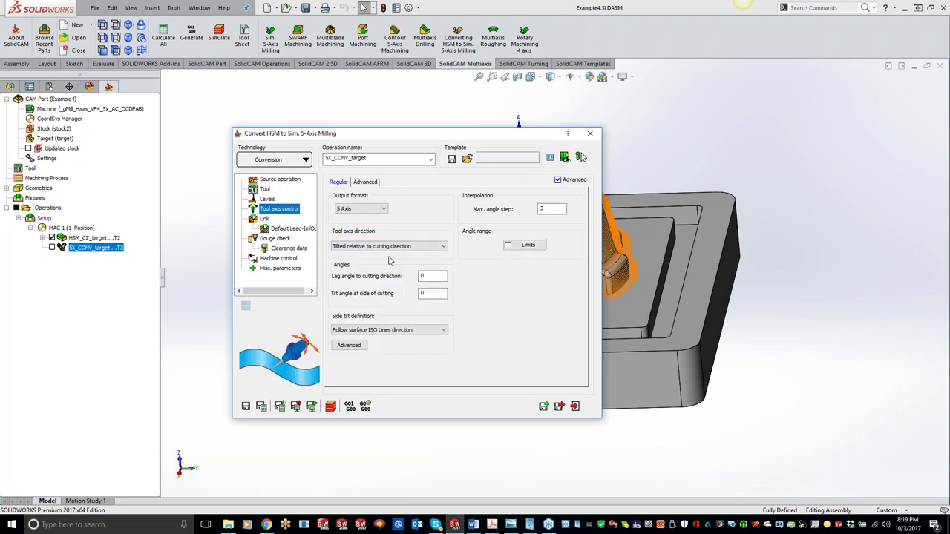
pyautogui.click(368, 331)
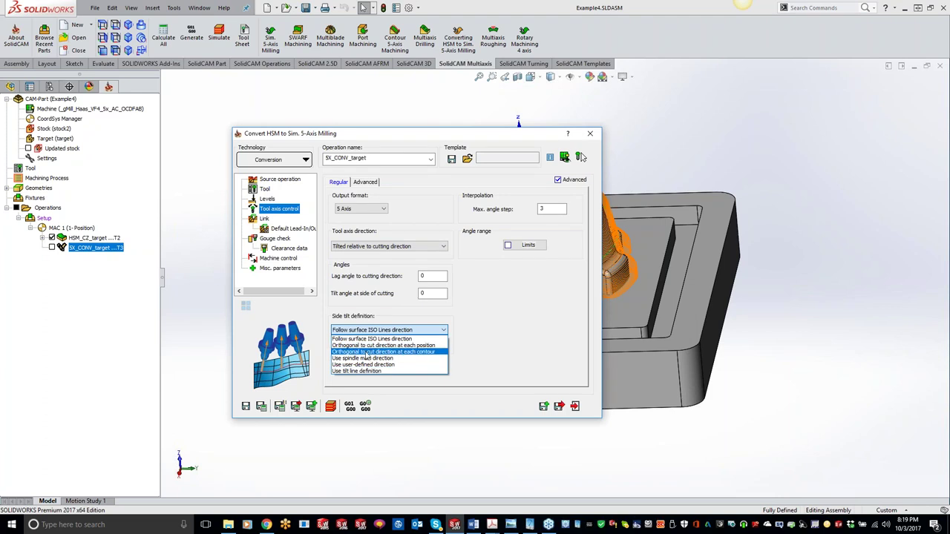
pyautogui.click(371, 339)
pyautogui.click(349, 345)
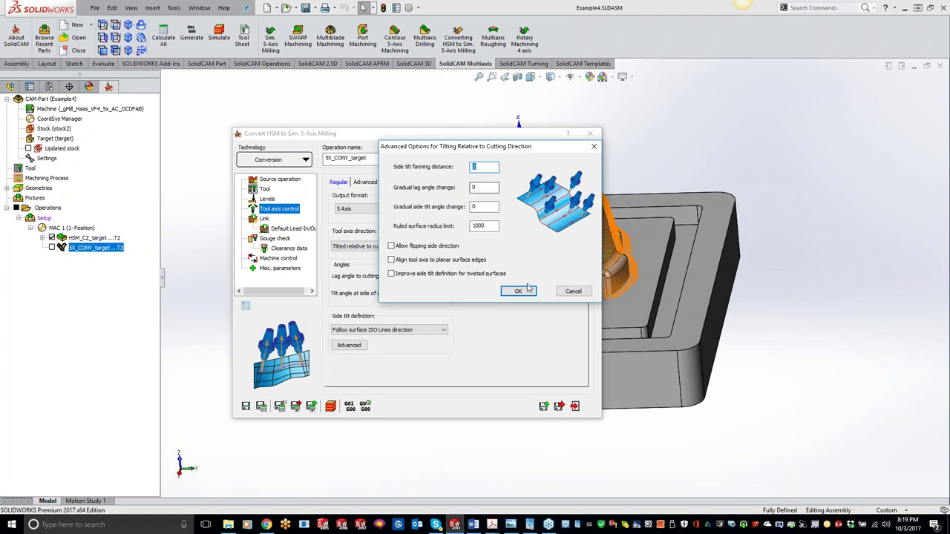
pyautogui.click(519, 292)
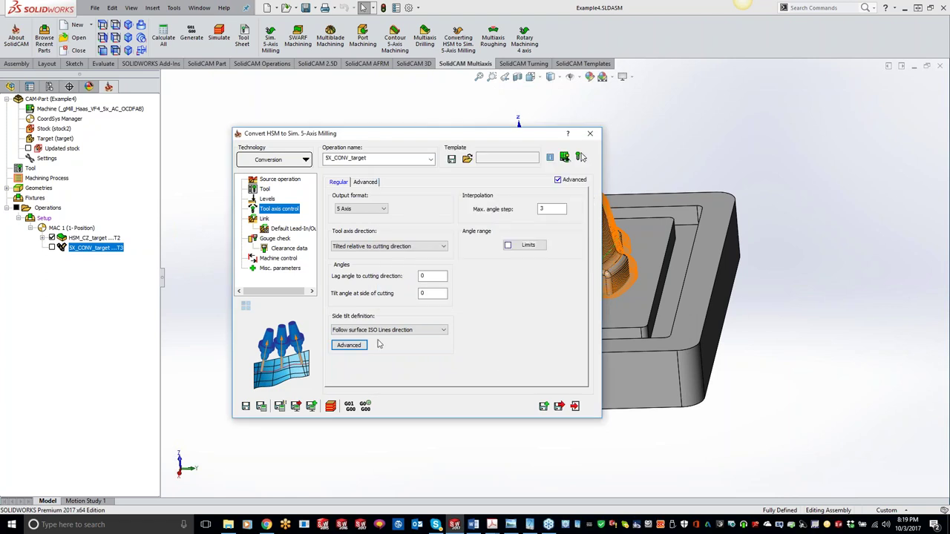
# Step: Check the conversion's approach and link settings and enable the first gouge check
pyautogui.click(265, 218)
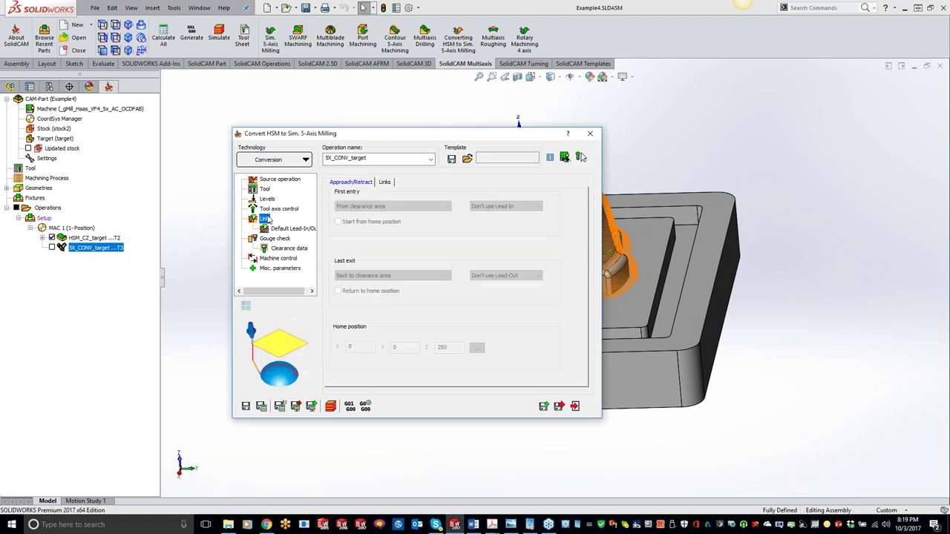
pyautogui.click(385, 182)
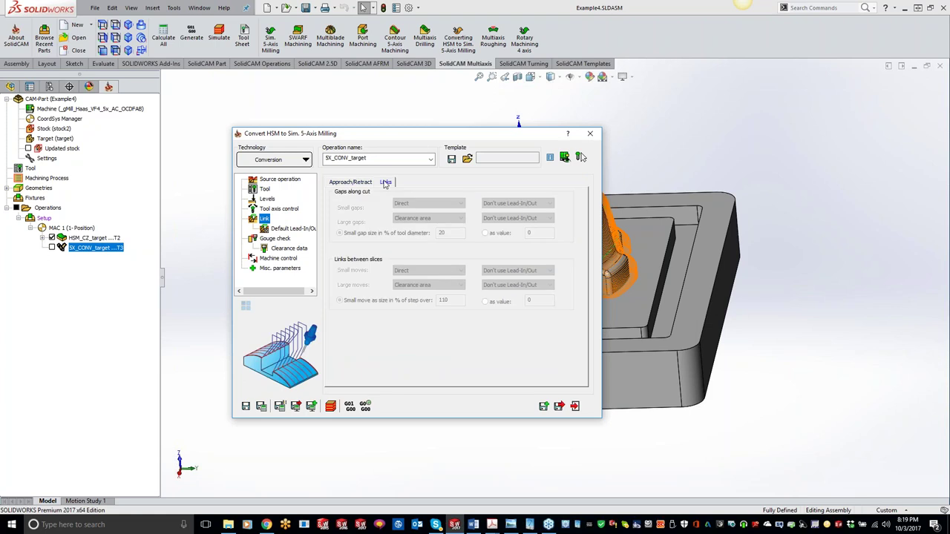
pyautogui.click(276, 239)
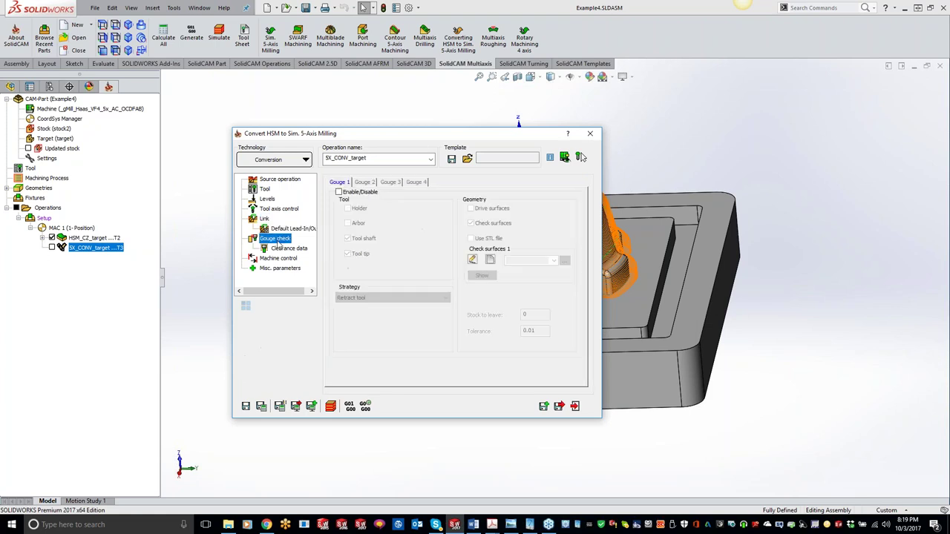
pyautogui.click(338, 192)
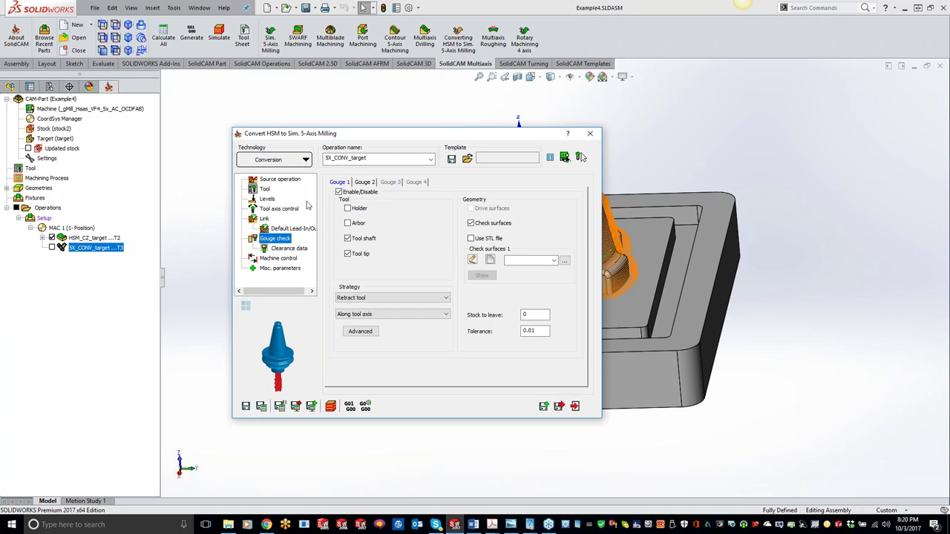
# Step: Examine the conversion's source operation data, gouge check, clearance data and machine control settings
pyautogui.click(286, 182)
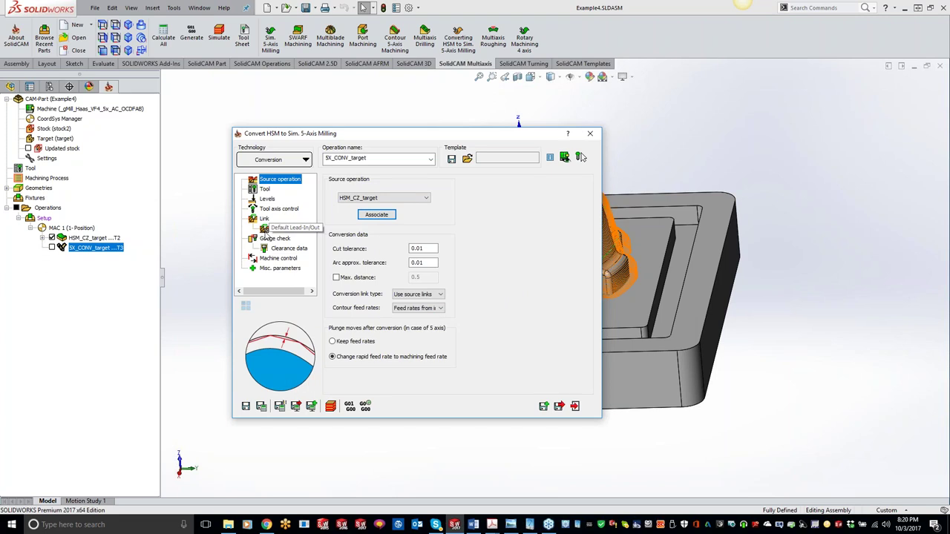
pyautogui.click(276, 238)
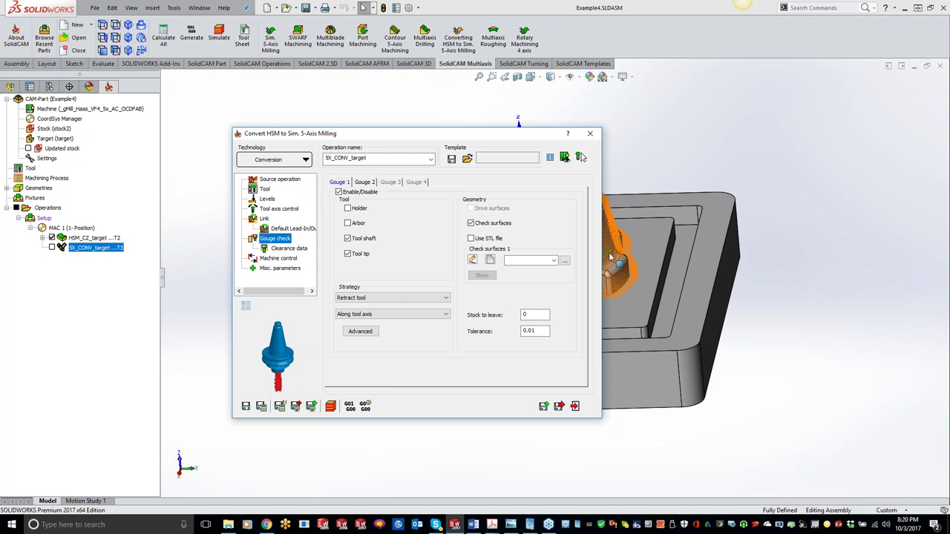
pyautogui.click(626, 291)
pyautogui.moveTo(482, 133); pyautogui.dragTo(258, 138)
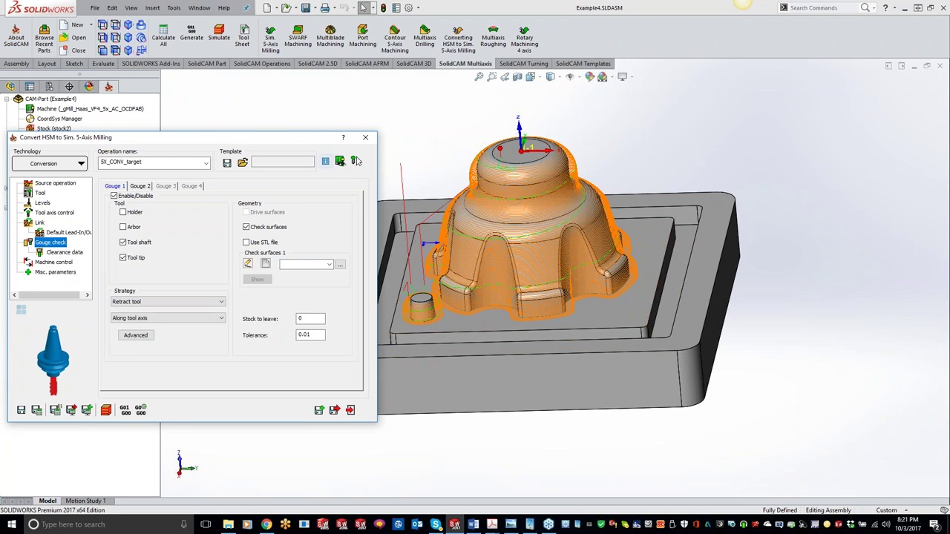
pyautogui.moveTo(276, 142); pyautogui.dragTo(382, 110)
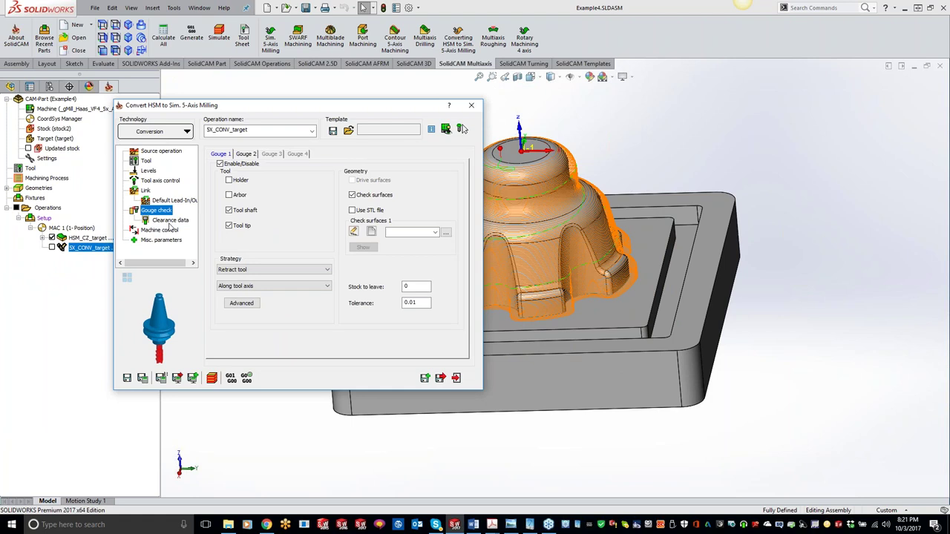
pyautogui.click(170, 221)
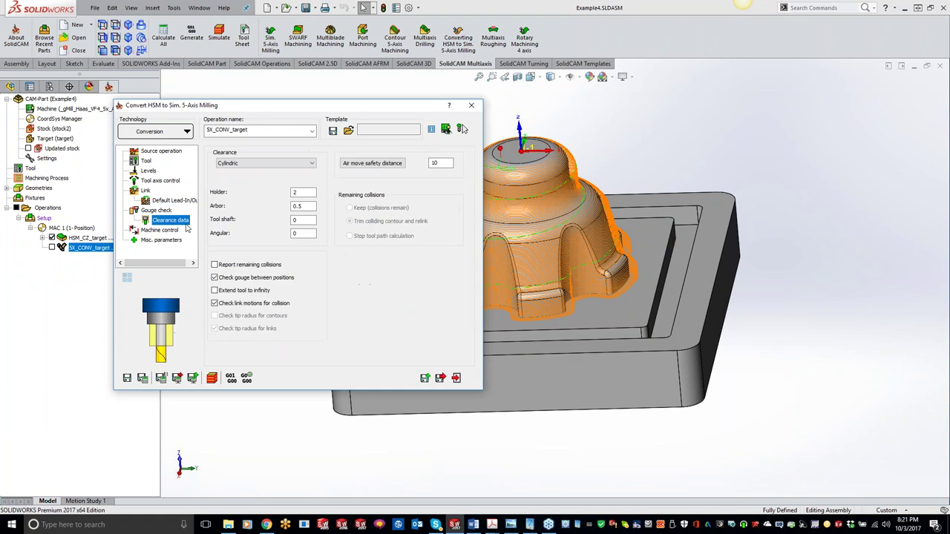
pyautogui.click(159, 234)
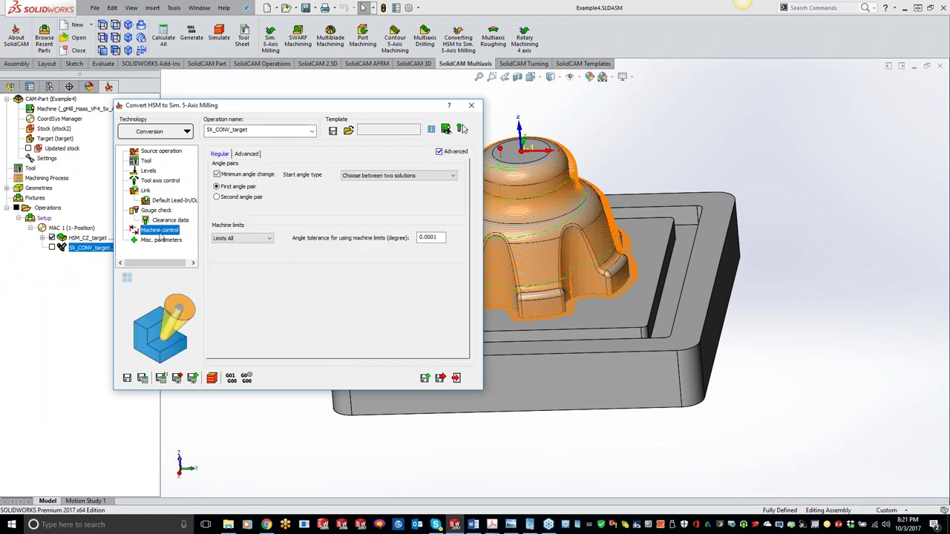
# Step: Close the conversion operation without saving and suppress 5X_CONV_target
pyautogui.click(471, 105)
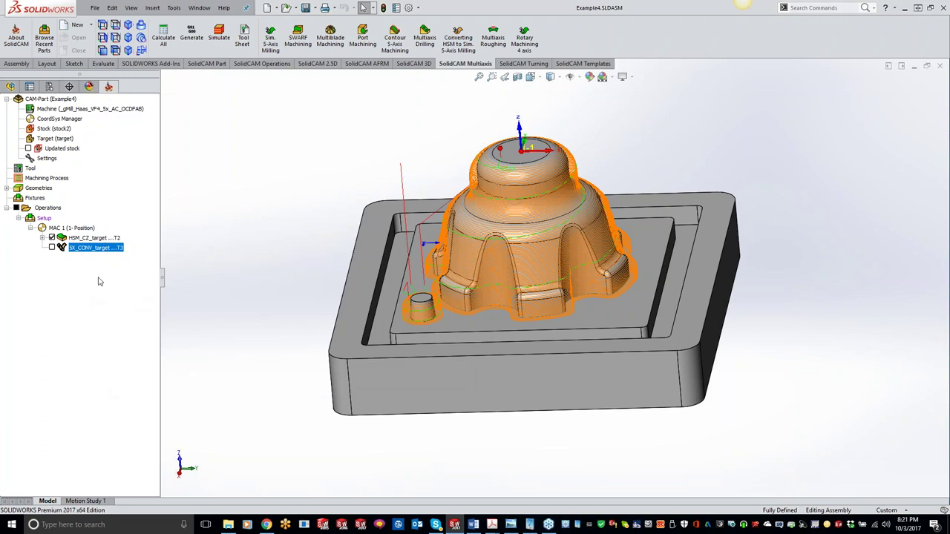
pyautogui.rightClick(91, 252)
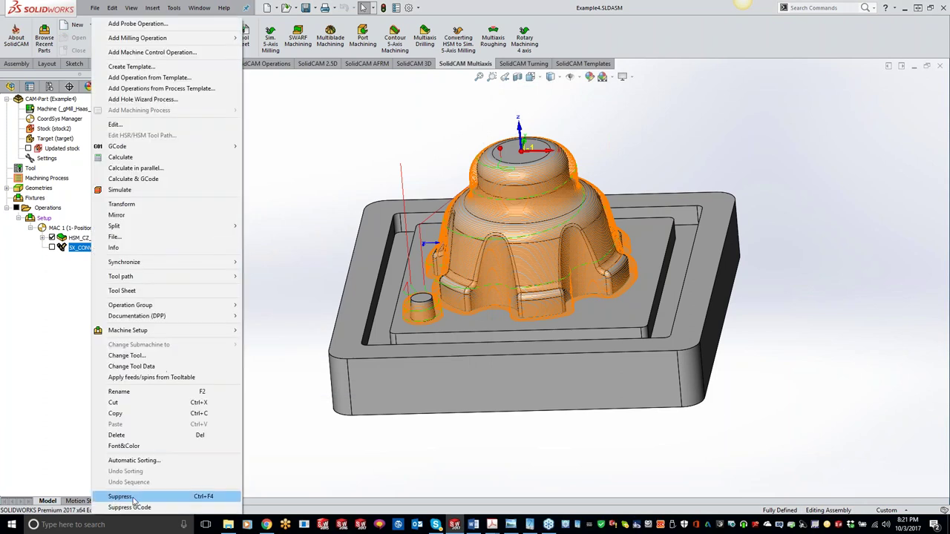
pyautogui.click(96, 498)
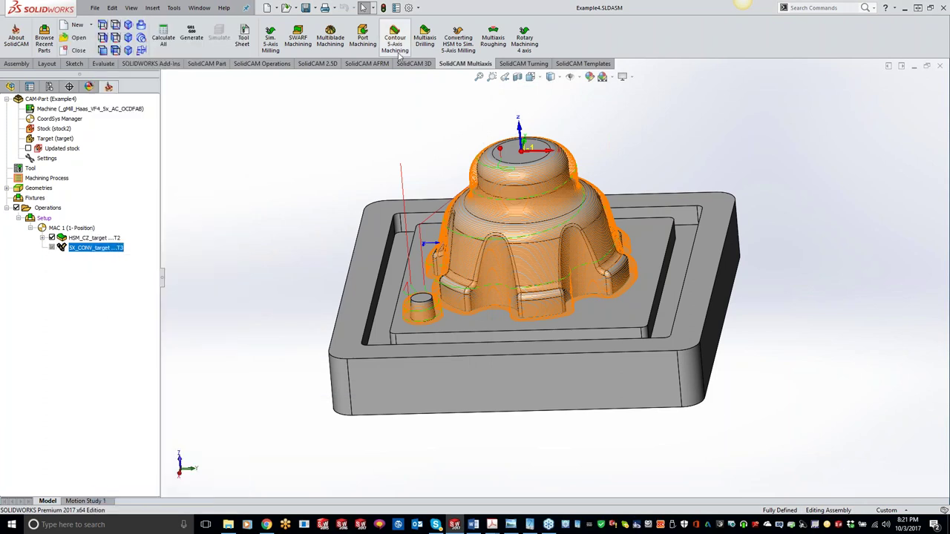
# Step: Start a new HSM to Sim. 5-Axis conversion with Autotilt technology, using HSM_CZ_target as source, and enter its workpiece clearance
pyautogui.click(451, 45)
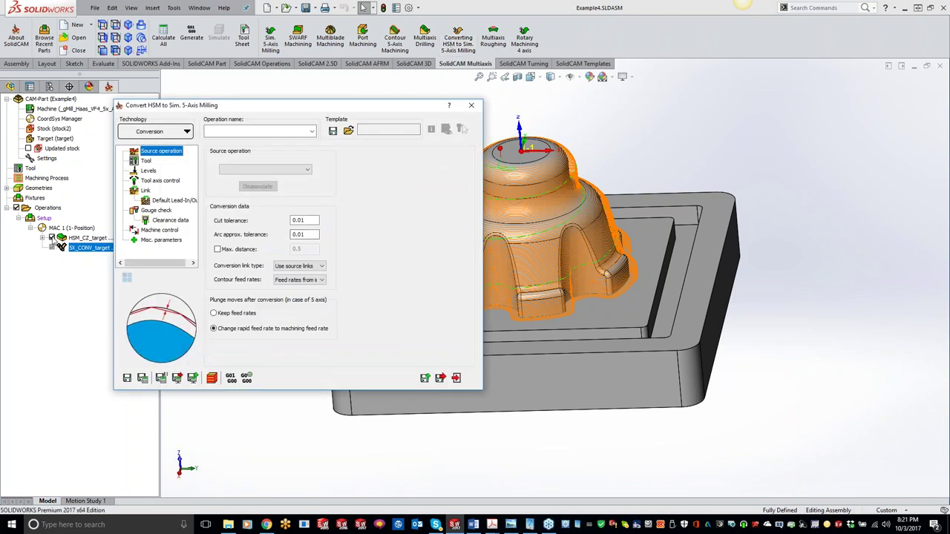
pyautogui.click(169, 133)
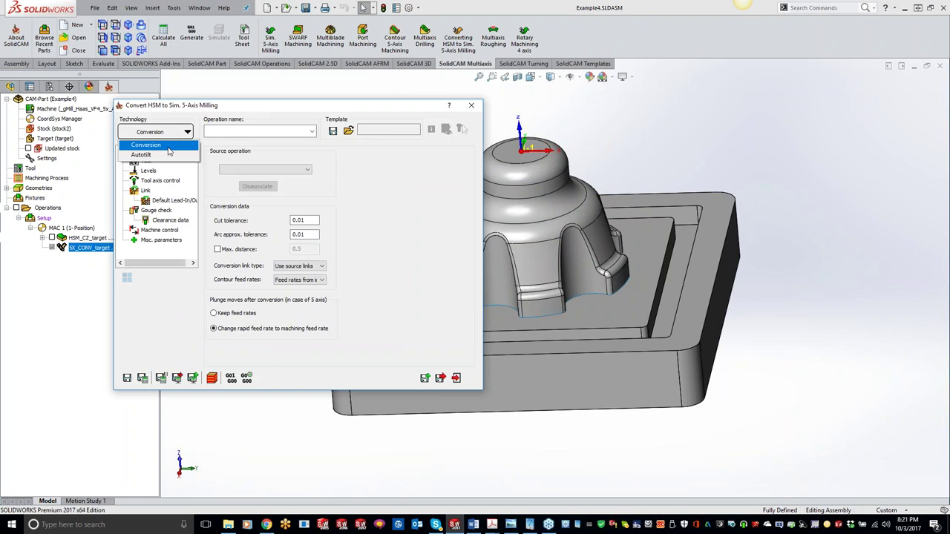
pyautogui.click(162, 156)
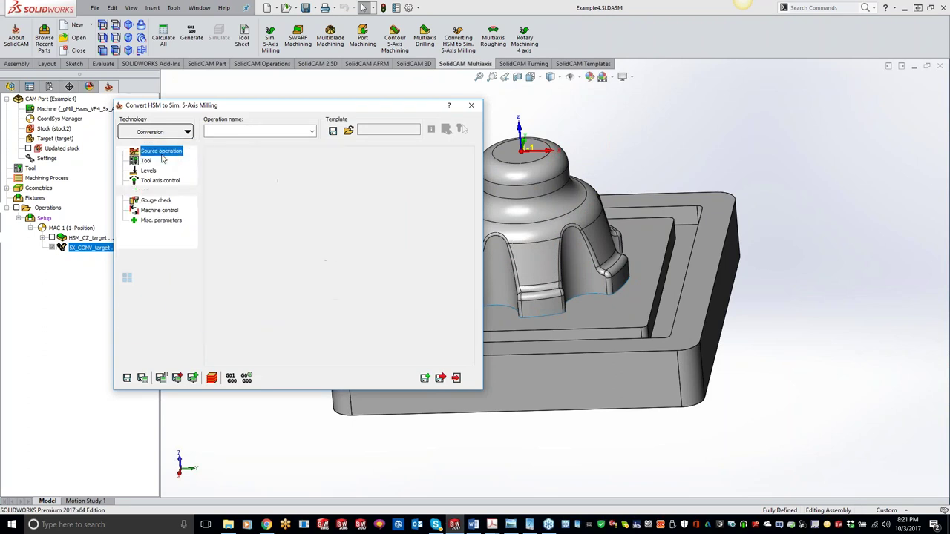
pyautogui.click(251, 170)
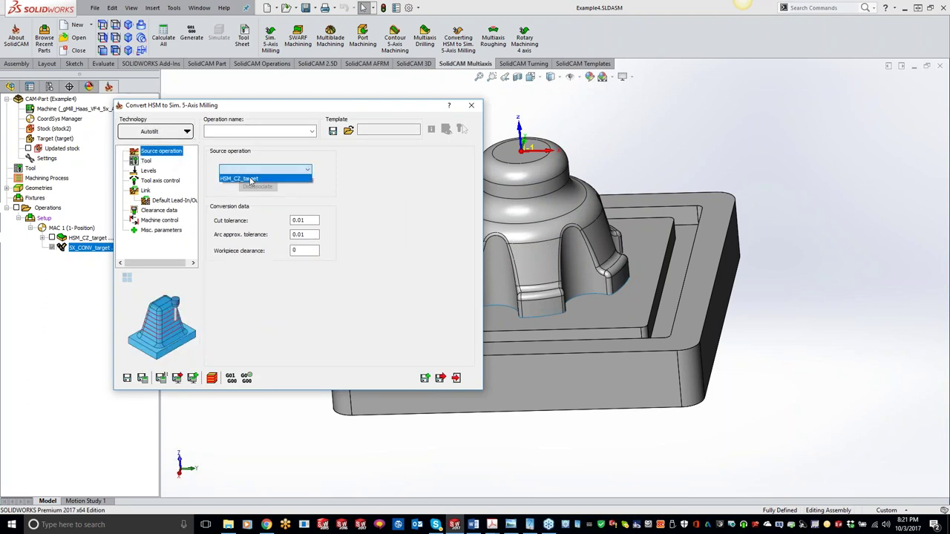
pyautogui.click(251, 180)
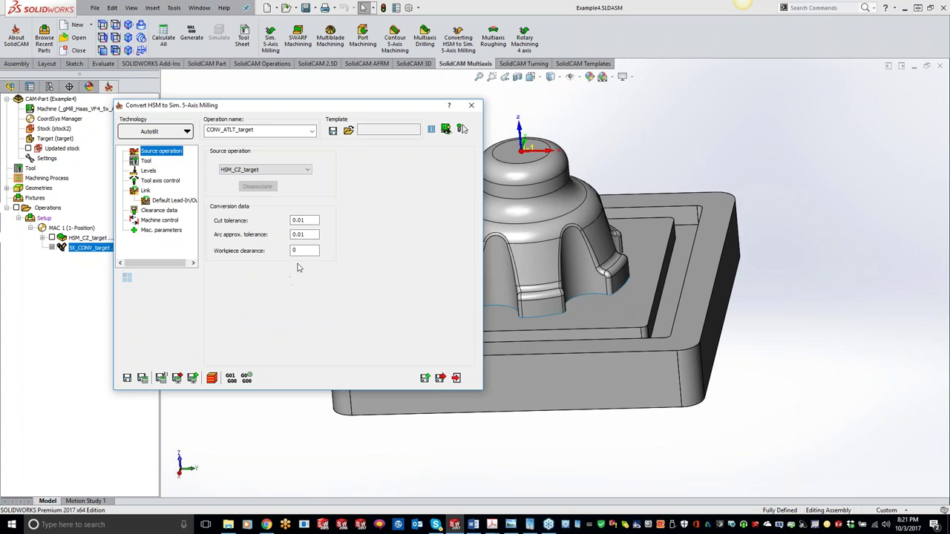
pyautogui.click(304, 251)
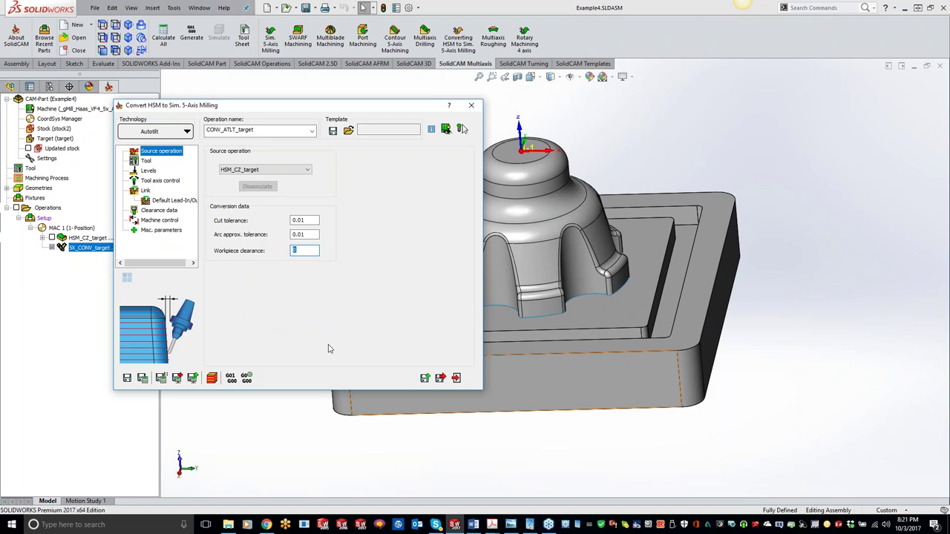
pyautogui.write('.0')
# Step: Assign tool number 3, the 8 mm ball nose mill with 30 mm outside holder length, to the Autotilt conversion
pyautogui.click(147, 161)
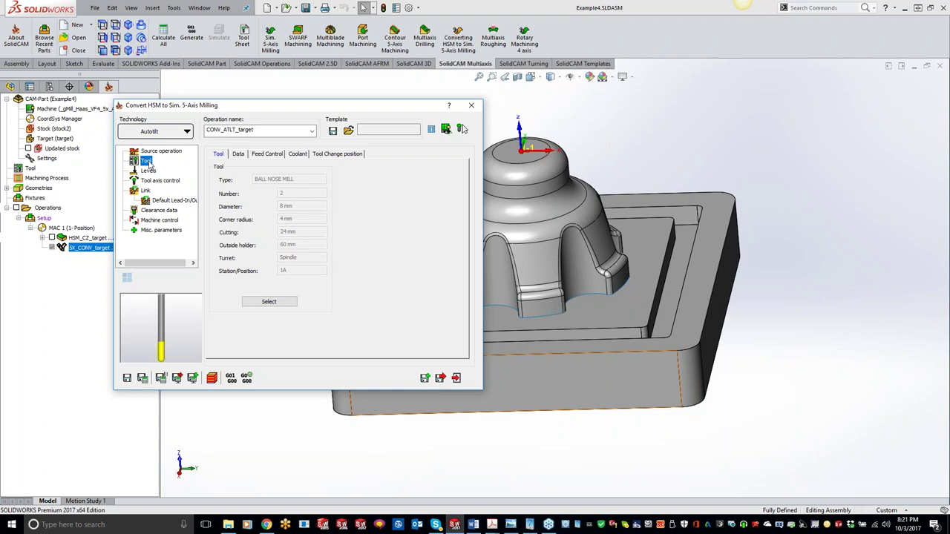
pyautogui.click(285, 303)
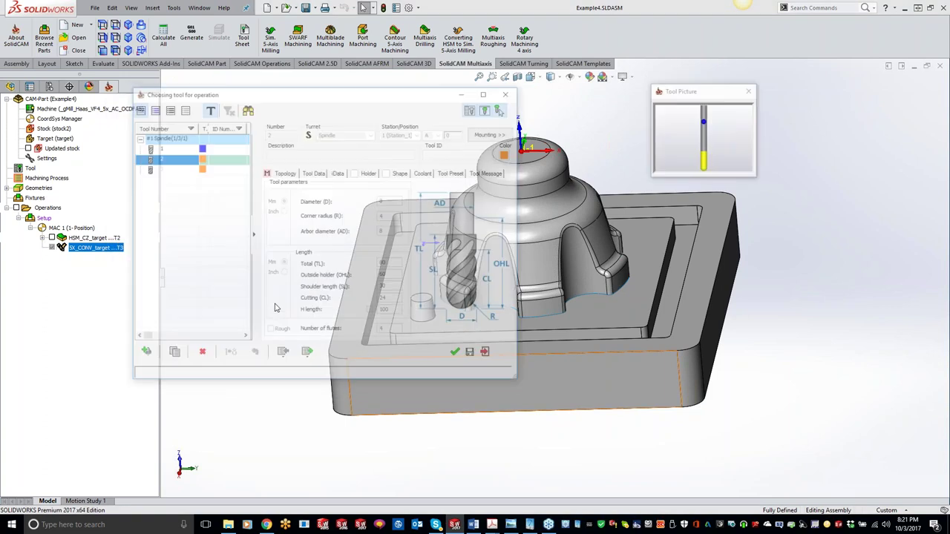
pyautogui.doubleClick(186, 169)
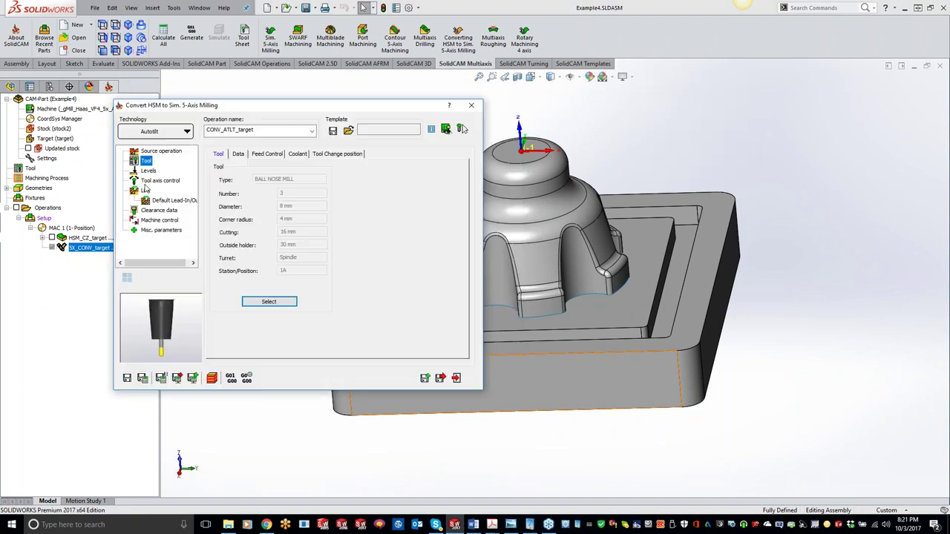
# Step: Review the Autotilt conversion's levels, tool axis control with its maximum tilt angle, link and clearance data settings
pyautogui.click(147, 172)
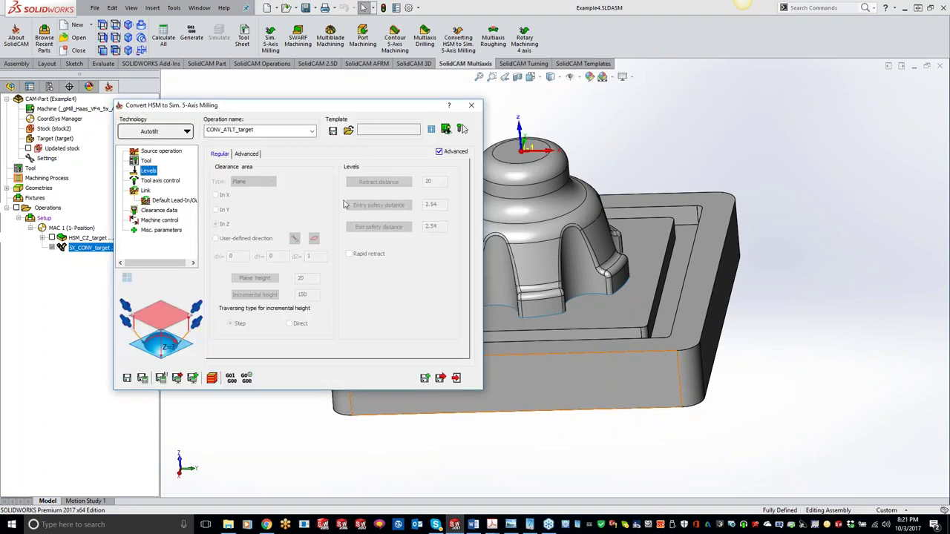
pyautogui.click(160, 181)
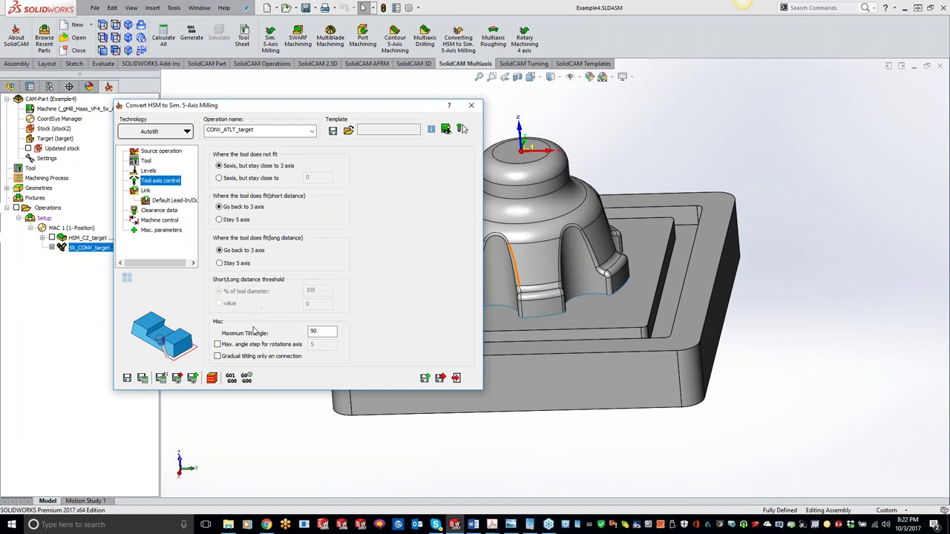
pyautogui.click(329, 332)
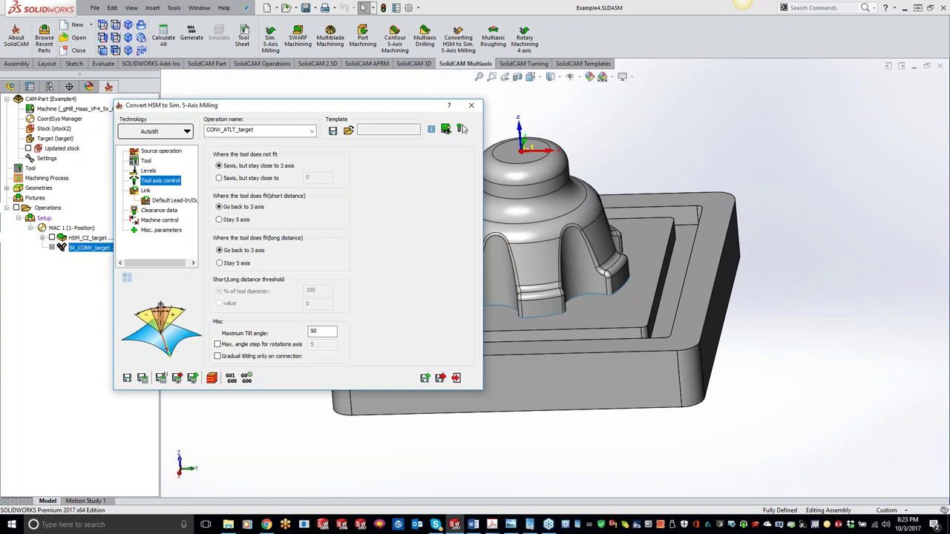
pyautogui.click(149, 191)
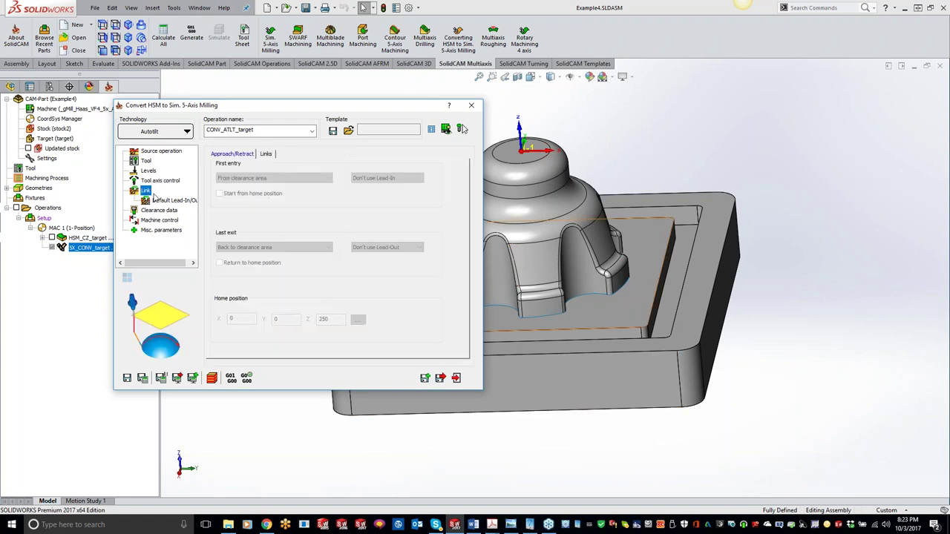
pyautogui.click(162, 211)
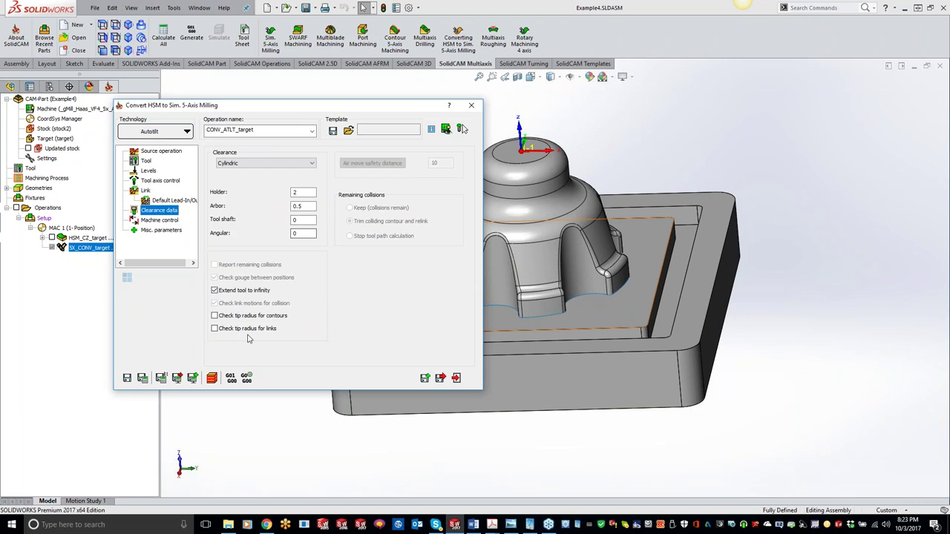
# Step: Save and calculate the CONV_ATLT_target operation, and inspect its toolpath on the part
pyautogui.click(143, 377)
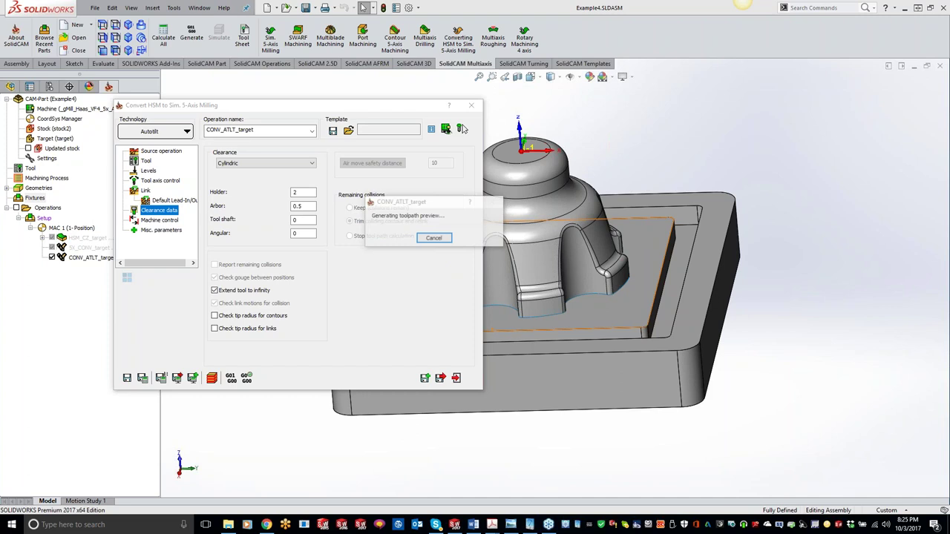
pyautogui.click(346, 106)
pyautogui.click(345, 106)
pyautogui.moveTo(460, 275); pyautogui.dragTo(572, 244, button='middle')
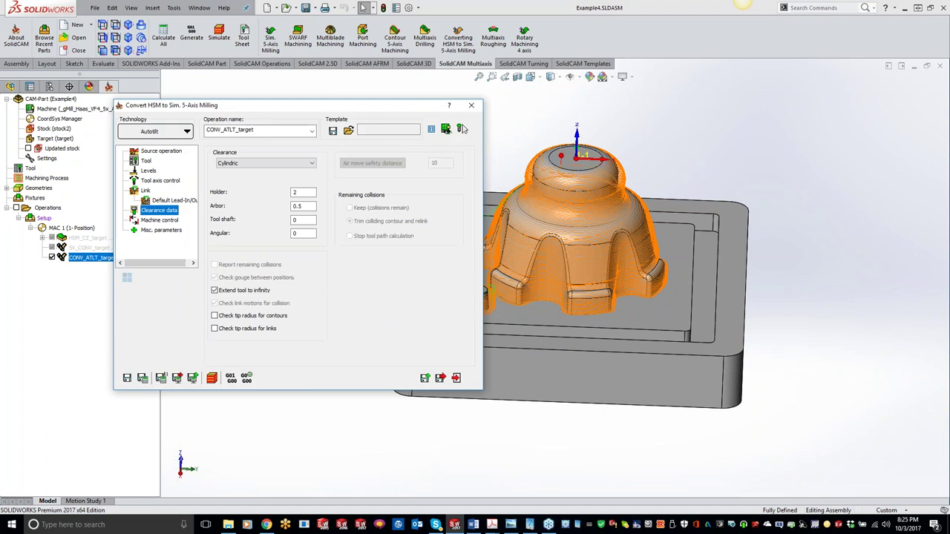
pyautogui.click(673, 154)
pyautogui.moveTo(673, 154); pyautogui.dragTo(645, 167, button='middle')
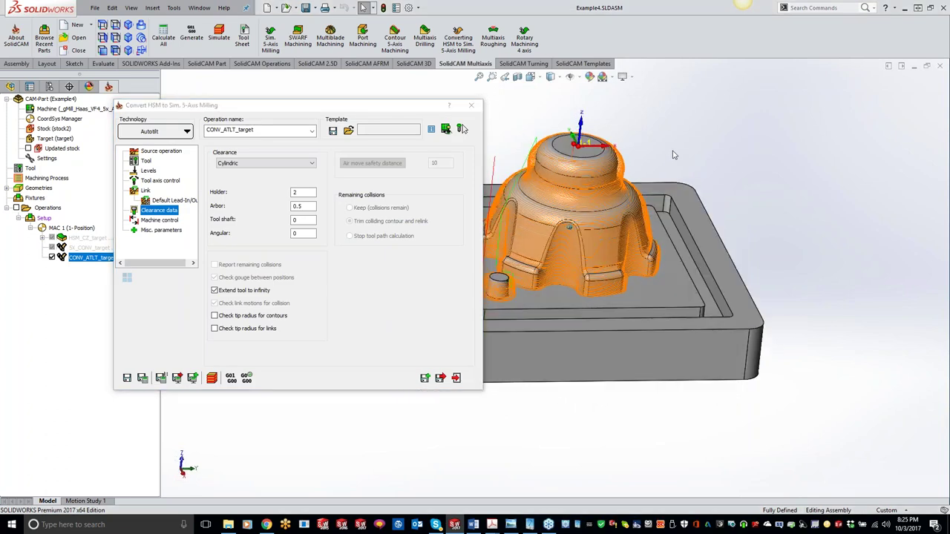
# Step: Run the SolidVerify simulation of CONV_ATLT_target and slow it to about half speed
pyautogui.click(212, 378)
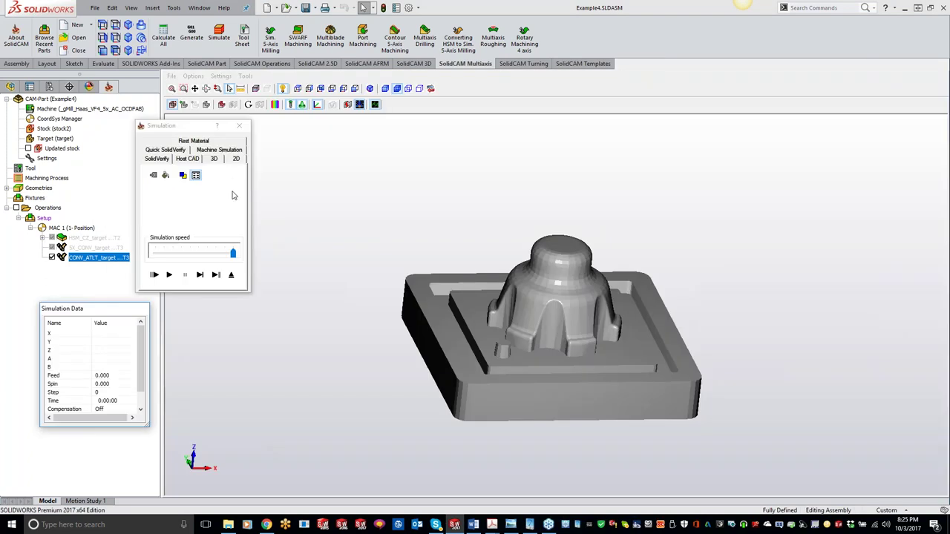
pyautogui.click(169, 275)
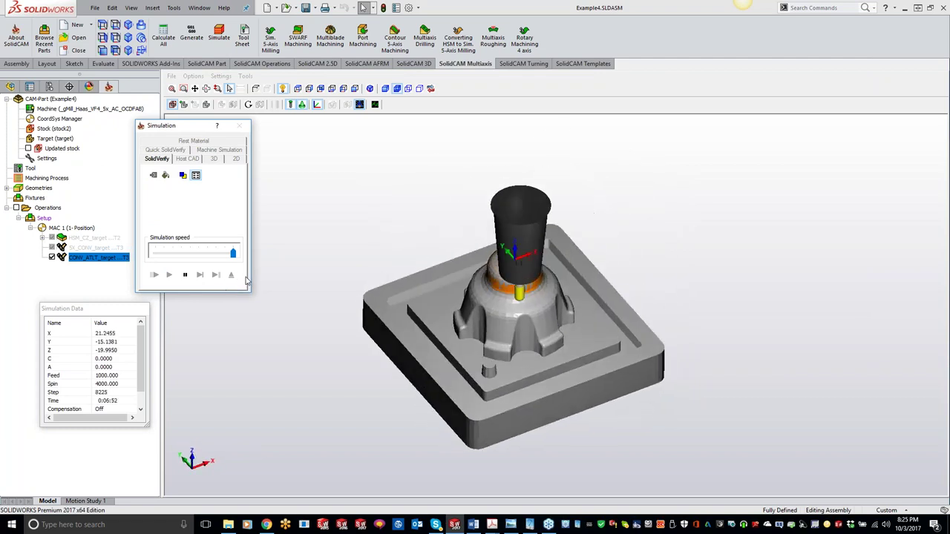
pyautogui.moveTo(234, 255); pyautogui.dragTo(190, 258)
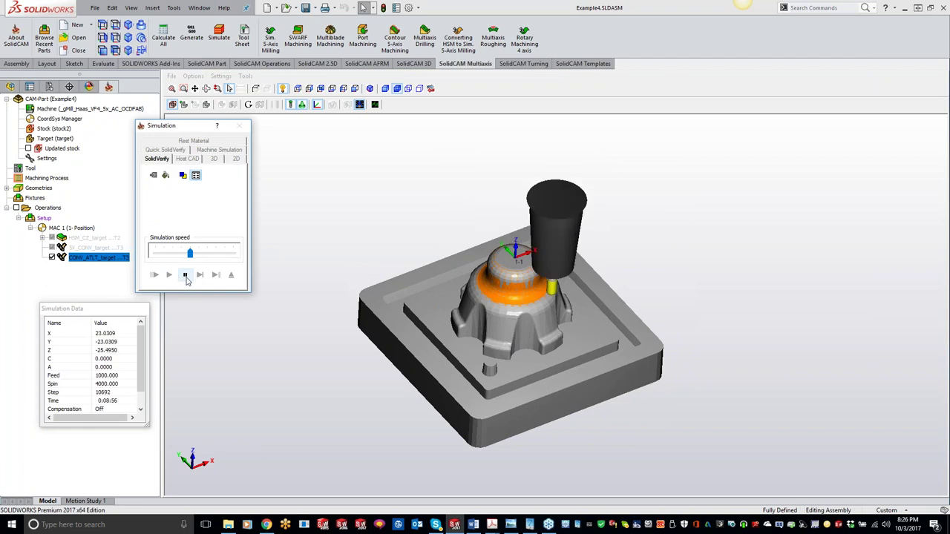
# Step: Pause the simulation to confirm general settings with a fixed animation redraw step of 1, and resume it
pyautogui.click(187, 277)
pyautogui.click(221, 77)
pyautogui.click(236, 98)
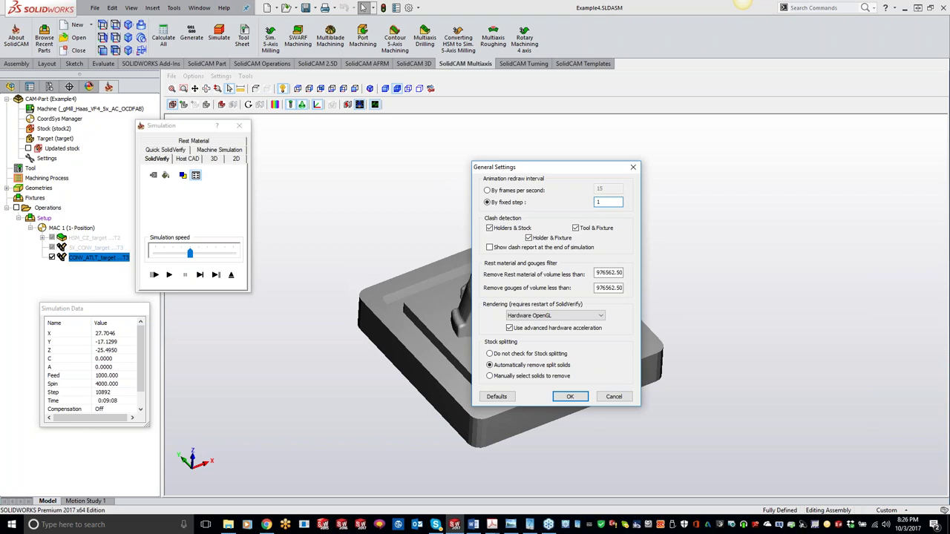
pyautogui.click(578, 399)
pyautogui.click(169, 275)
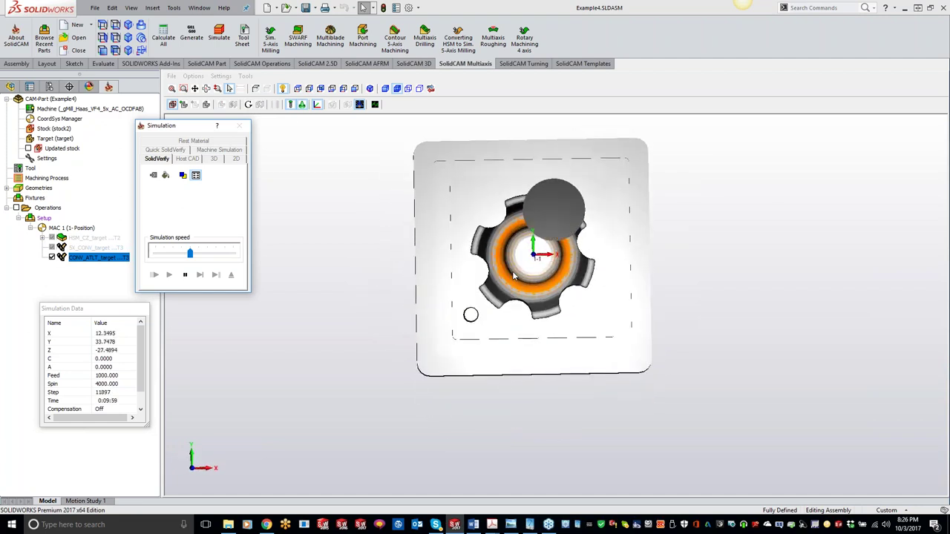
# Step: Watch the simulation with the holder hidden and shown, raise its speed to maximum, and leave the holder hidden
pyautogui.click(301, 106)
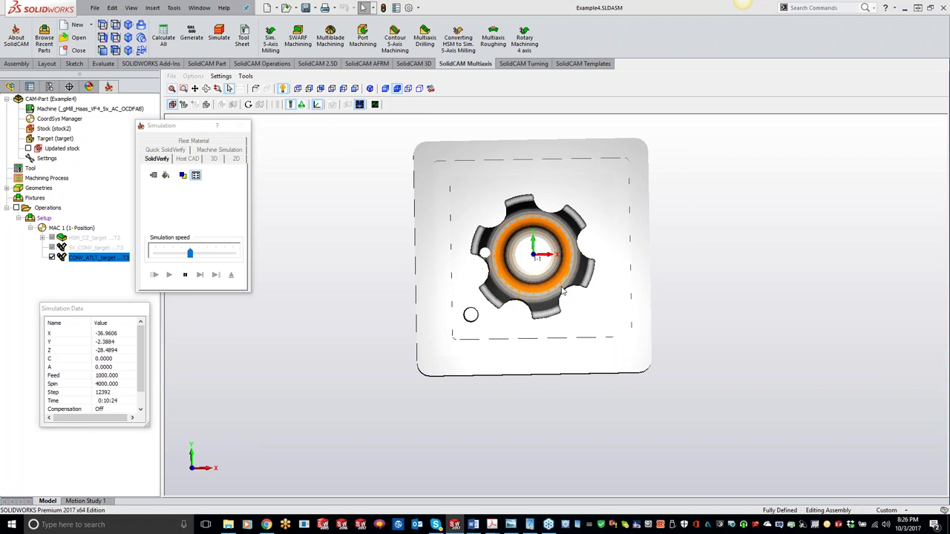
pyautogui.click(302, 105)
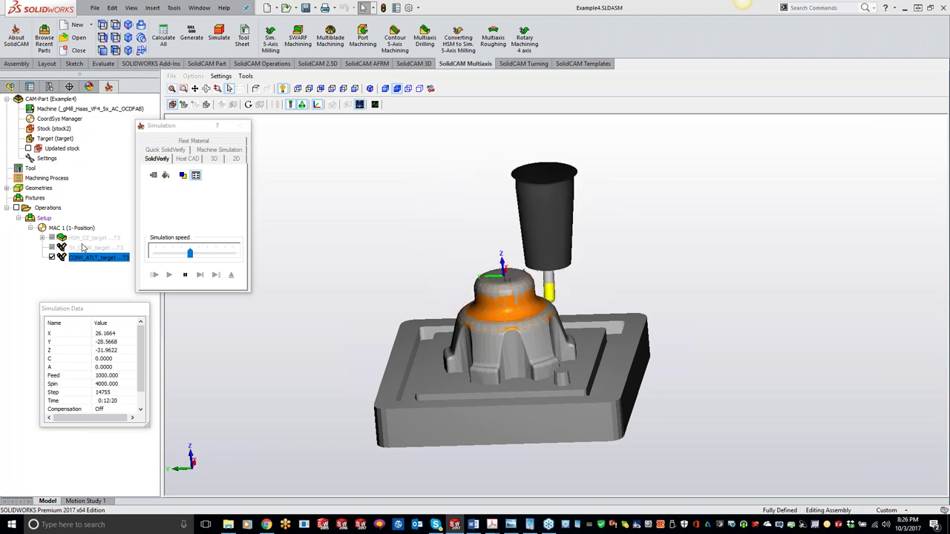
pyautogui.moveTo(185, 256); pyautogui.dragTo(258, 254)
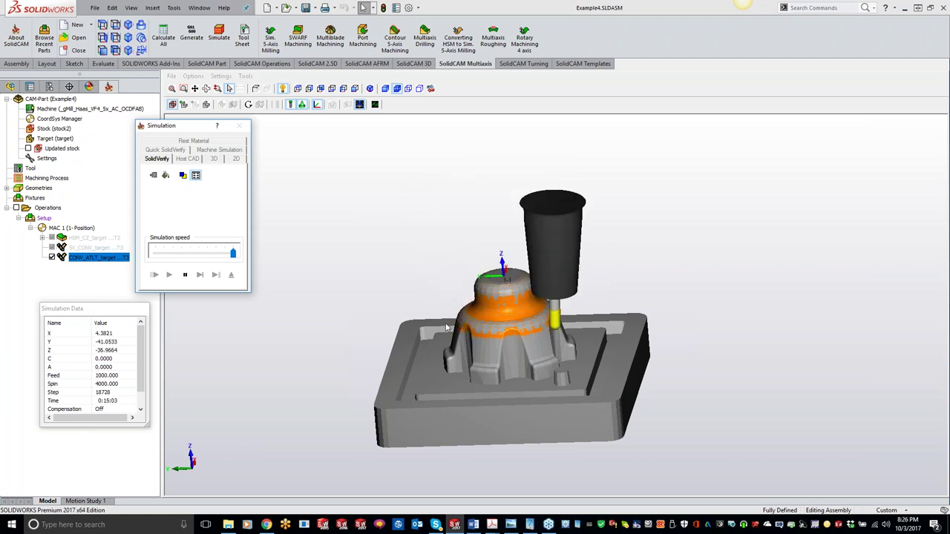
pyautogui.hotkey('ctrl', '5')
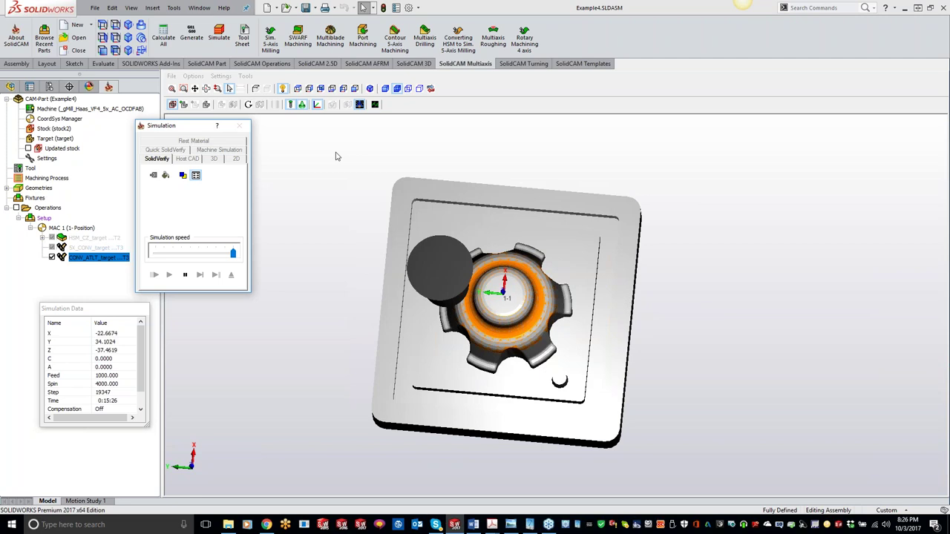
pyautogui.click(291, 105)
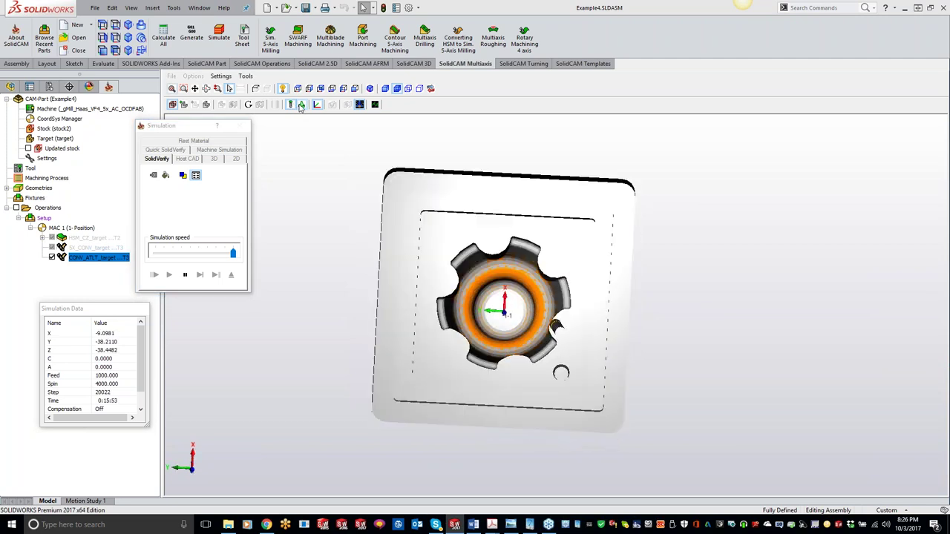
pyautogui.click(300, 105)
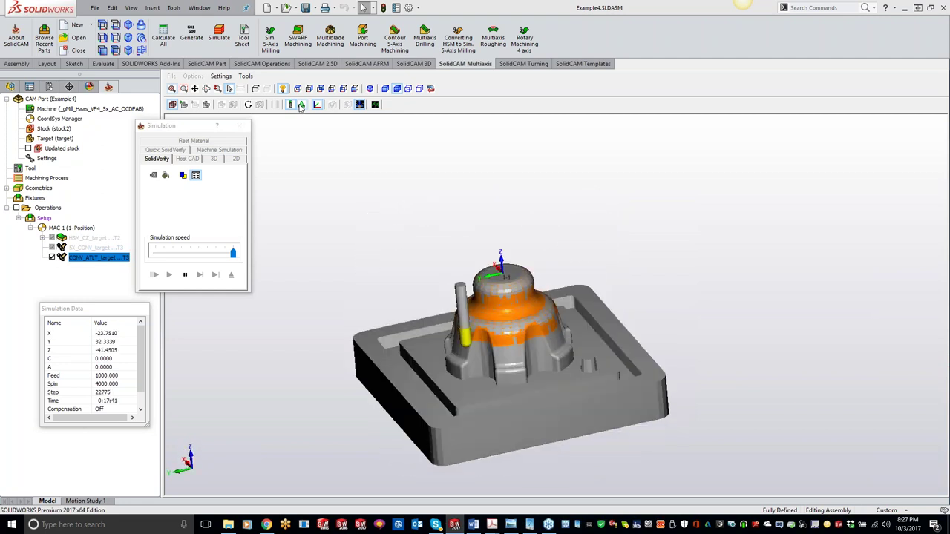
# Step: Play the paused simulation to its end, inspect the machined surfaces from several sides, and exit the simulation
pyautogui.click(186, 275)
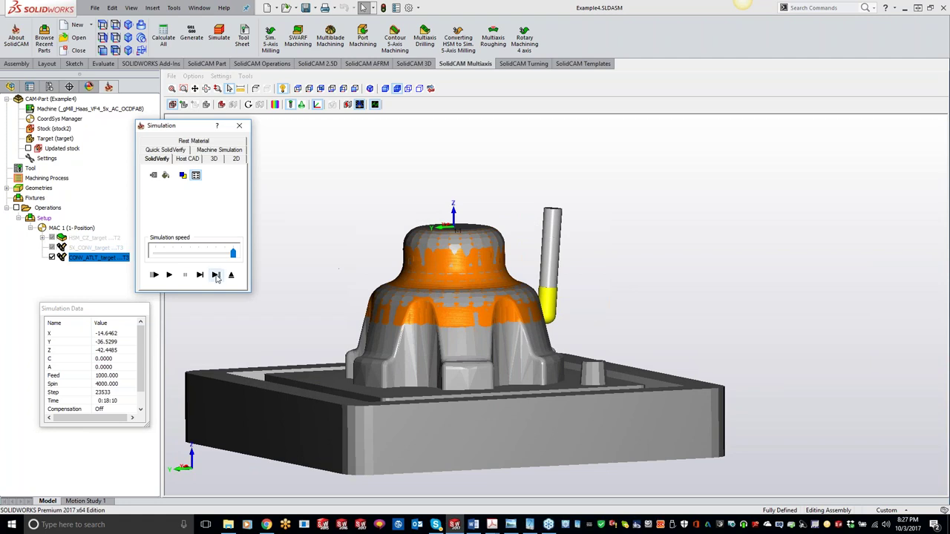
pyautogui.click(169, 275)
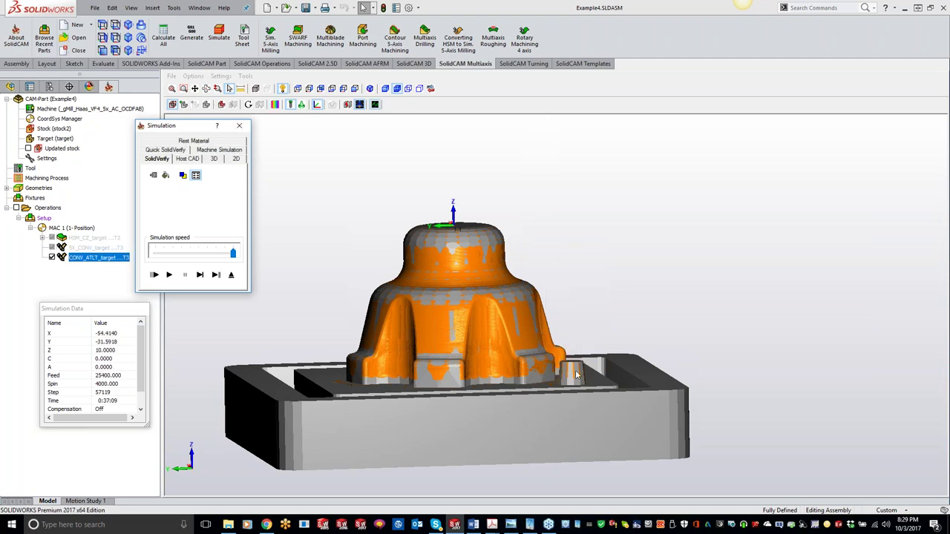
pyautogui.moveTo(638, 394); pyautogui.dragTo(457, 274, button='middle')
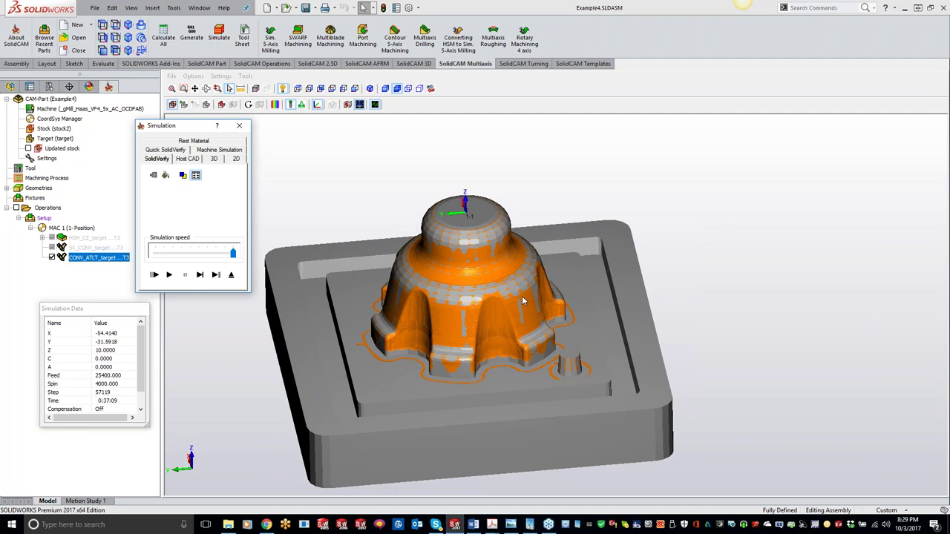
pyautogui.moveTo(522, 296); pyautogui.dragTo(508, 278, button='middle')
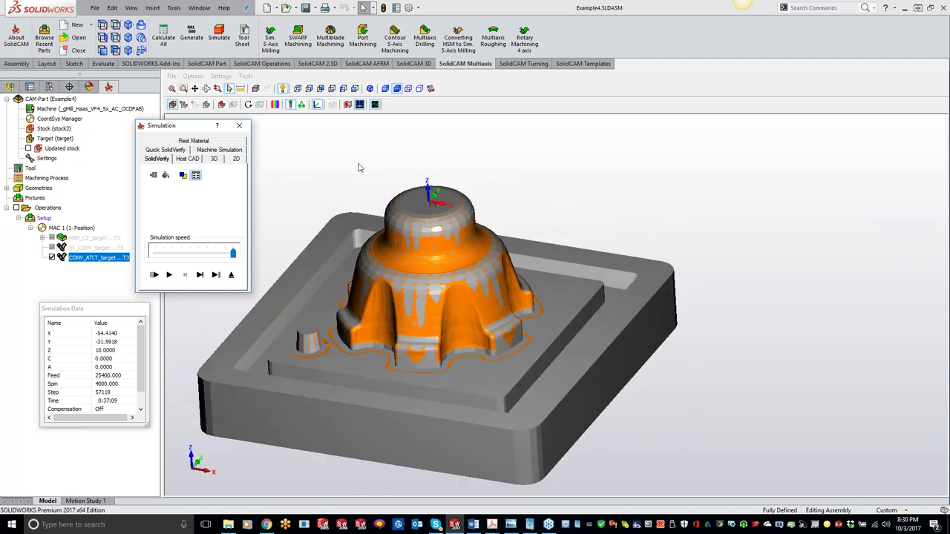
pyautogui.press('Escape')
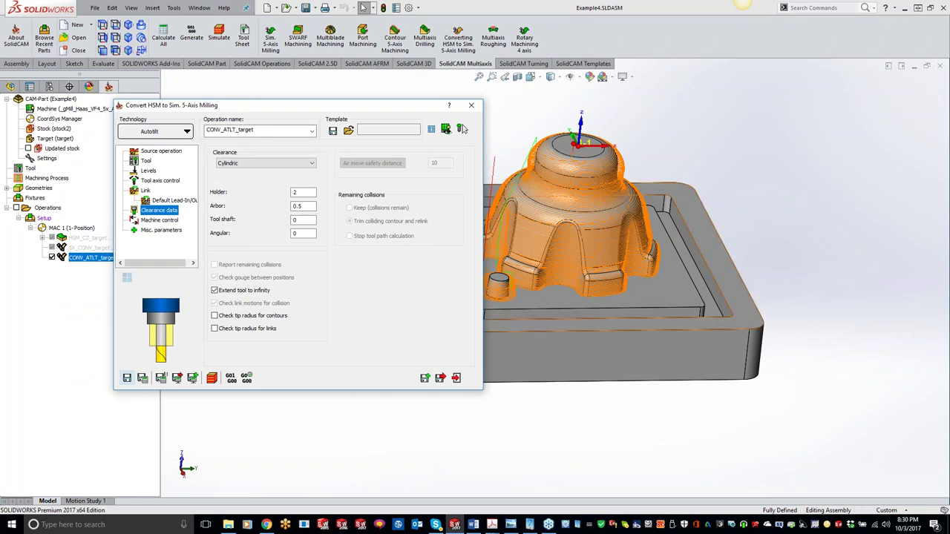
# Step: Close the Autotilt conversion operation and the Example4 CAM-Part
pyautogui.click(470, 106)
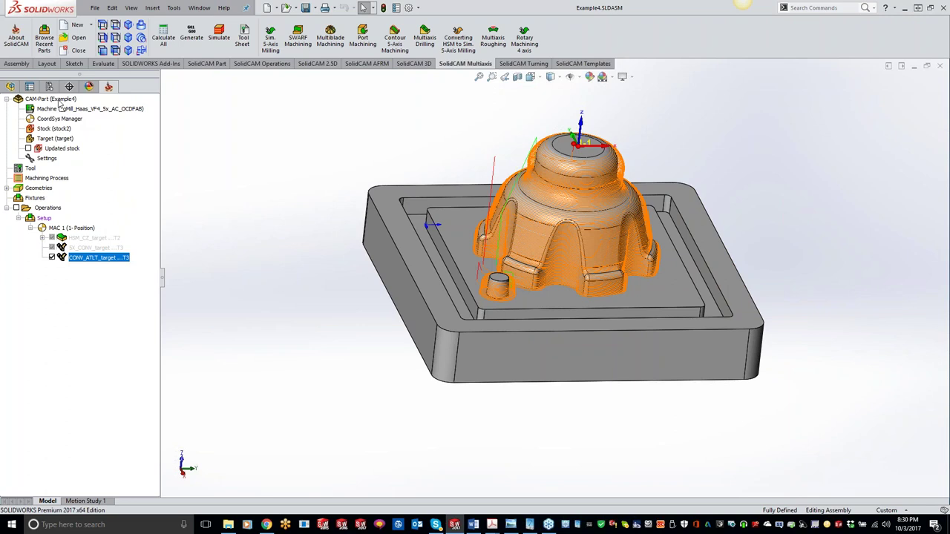
pyautogui.rightClick(58, 100)
pyautogui.click(84, 152)
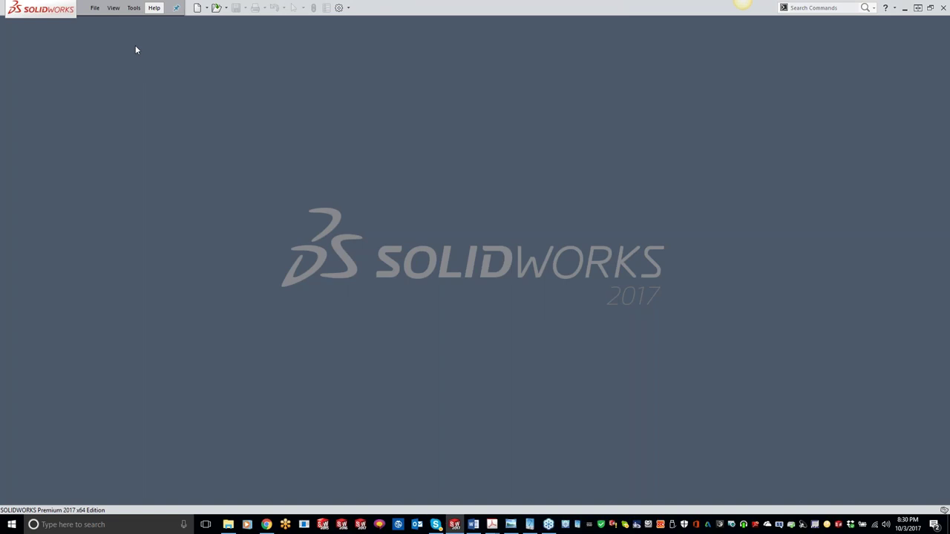
# Step: Open the recent CAM-Part PYRAMIDE_NEU -2017 without locating its original model manually
pyautogui.click(134, 7)
pyautogui.moveTo(155, 47)
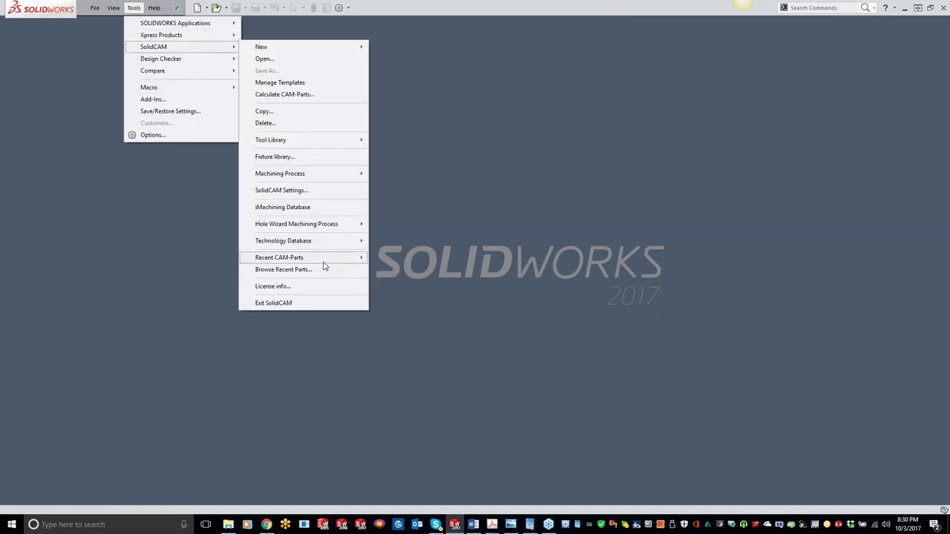
pyautogui.moveTo(325, 258)
pyautogui.click(417, 272)
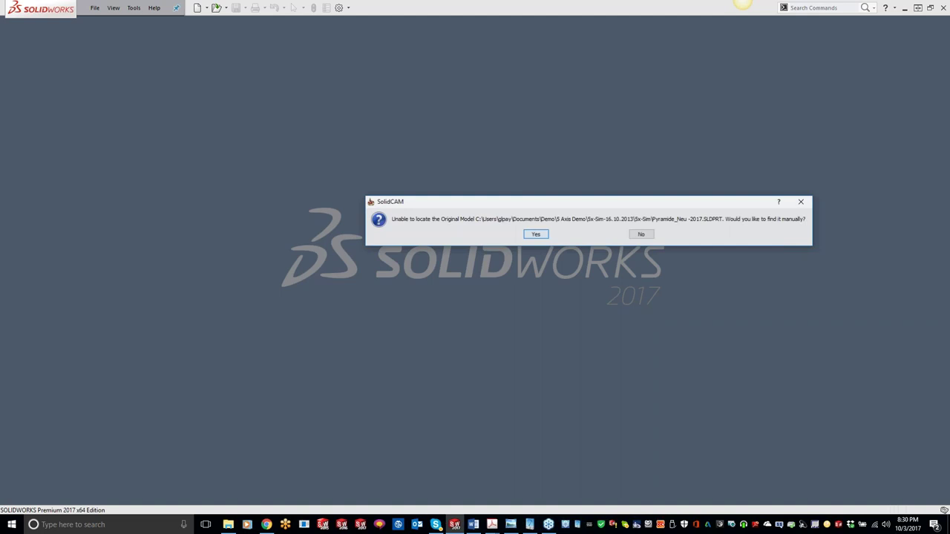
pyautogui.click(639, 234)
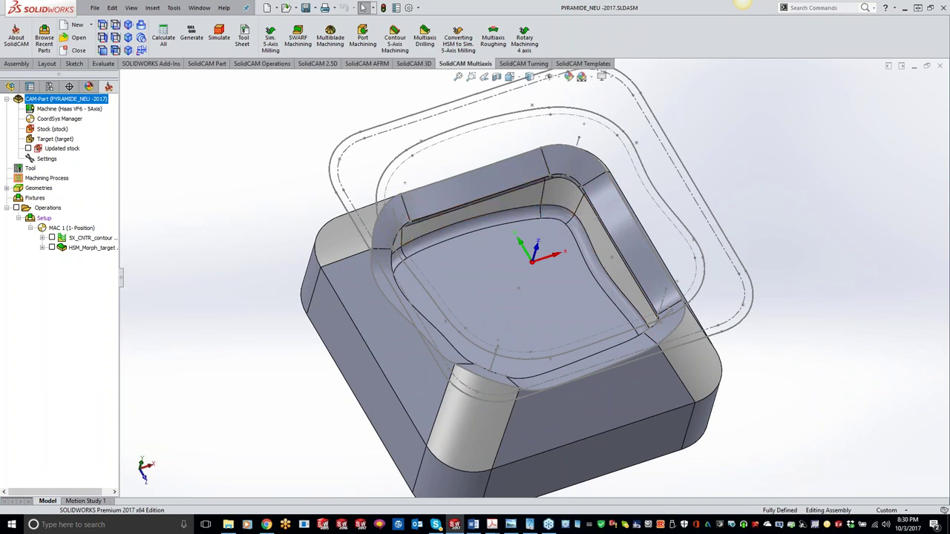
# Step: Open the 5X_CNTR_contour operation and examine its drive curve, orientation lines and maximum snap distance
pyautogui.click(104, 237)
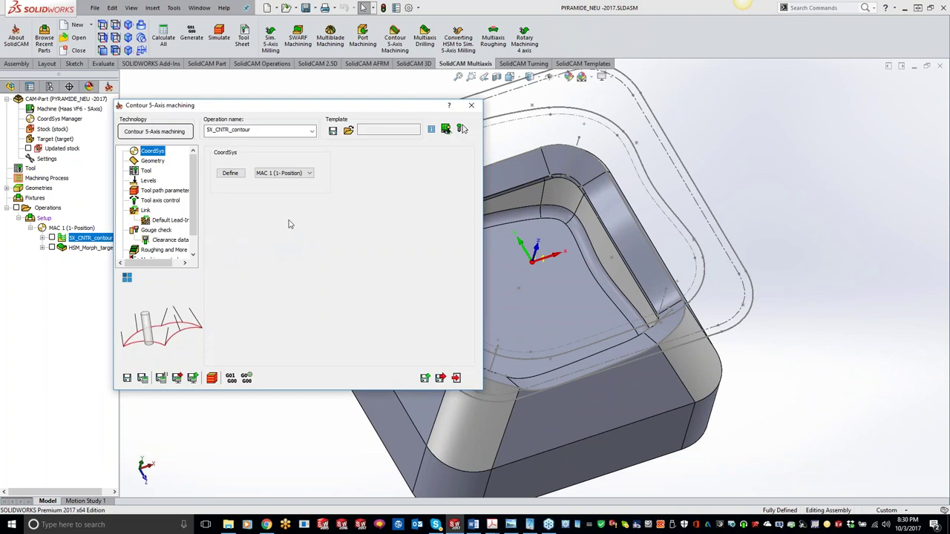
pyautogui.click(152, 162)
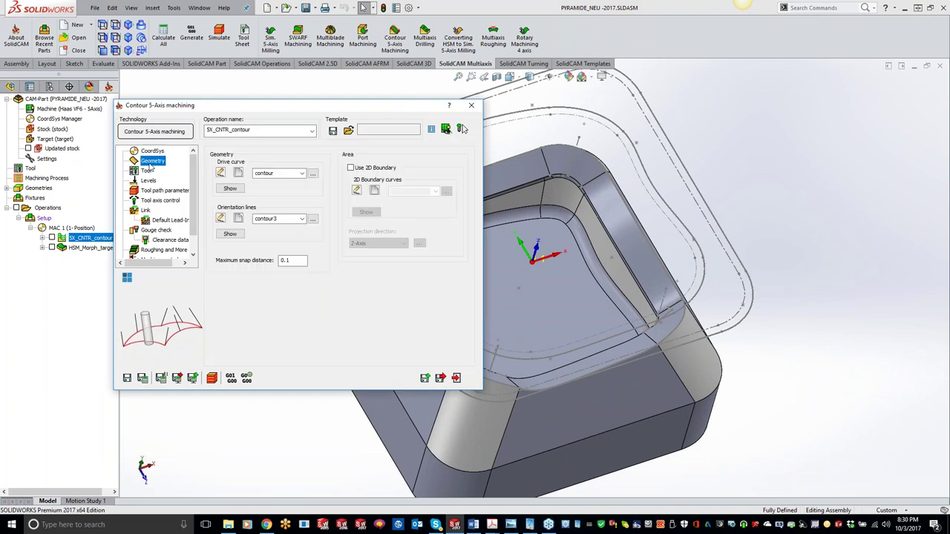
pyautogui.click(294, 260)
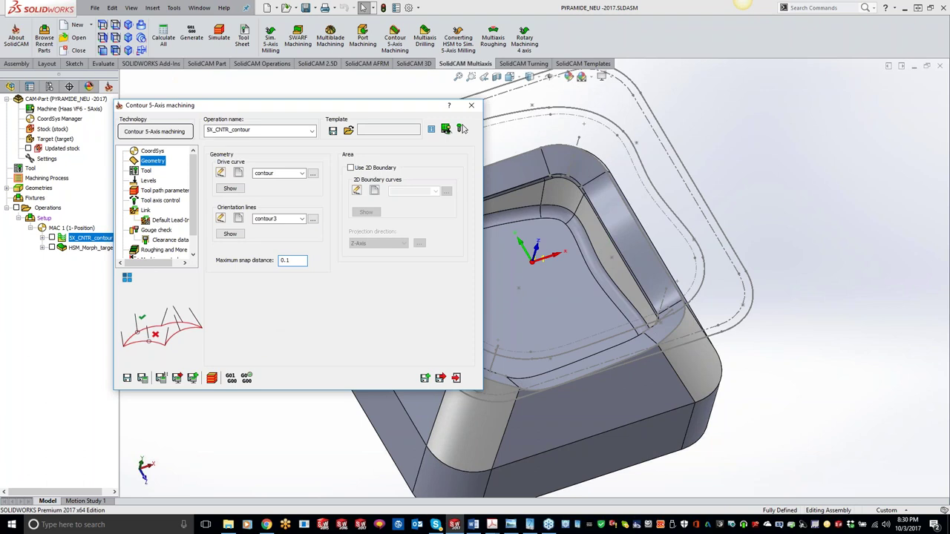
# Step: Examine where an orientation line meets the drive curve on the pocket's rim, and open the maximum snap distance for editing
pyautogui.moveTo(620, 226); pyautogui.dragTo(594, 166, button='middle')
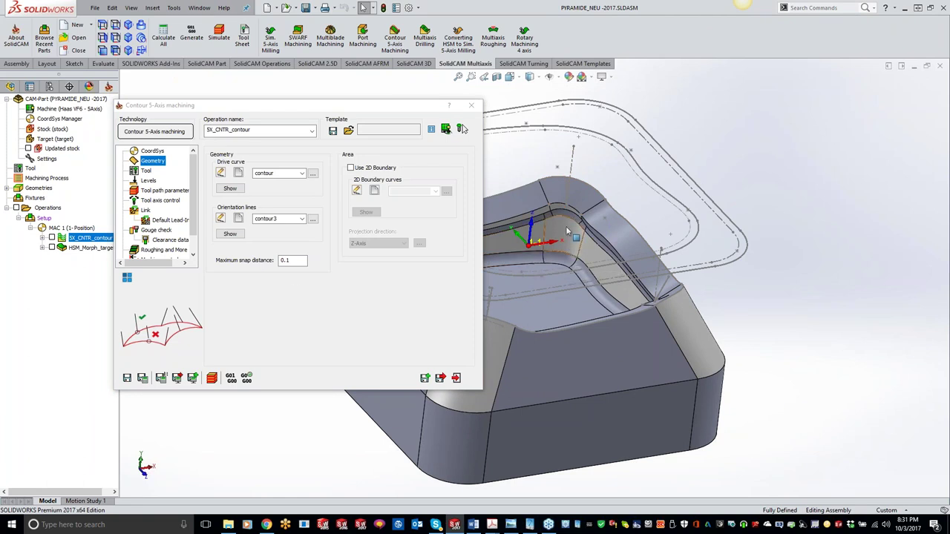
pyautogui.moveTo(529, 260); pyautogui.dragTo(543, 178, button='middle')
pyautogui.scroll(-5, 542, 178)
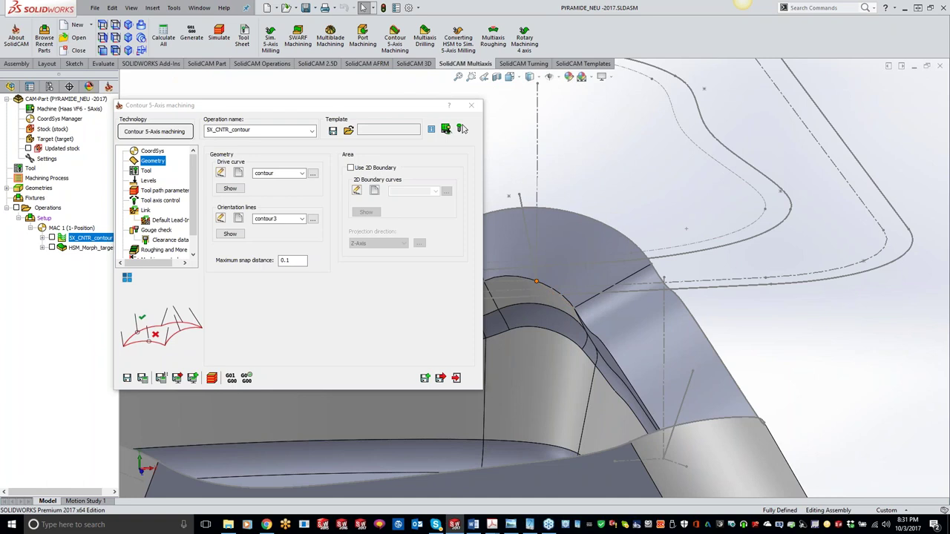
pyautogui.click(535, 281)
pyautogui.doubleClick(295, 260)
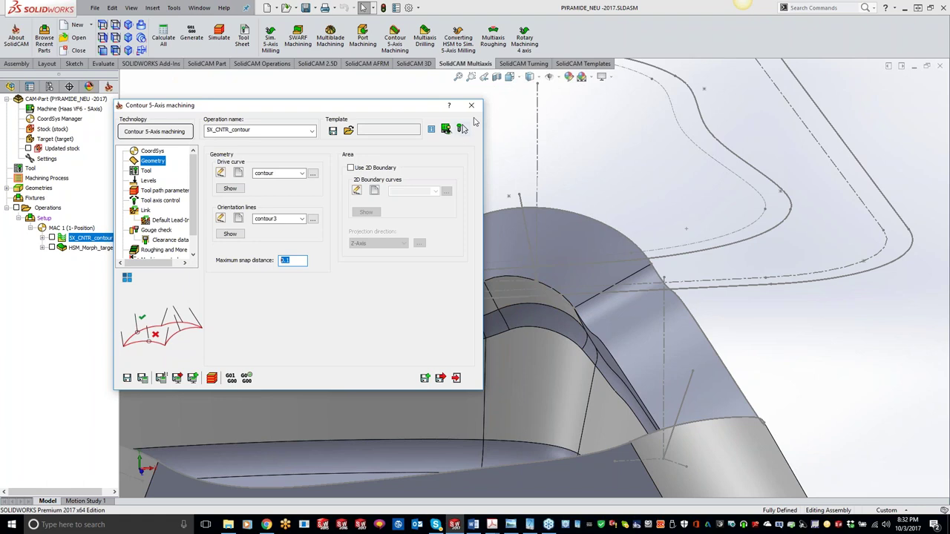
# Step: Close the Contour 5-Axis operation and open the HSM_Morph_target operation to check its tool
pyautogui.click(471, 104)
pyautogui.press('f')
pyautogui.scroll(-2, 504, 362)
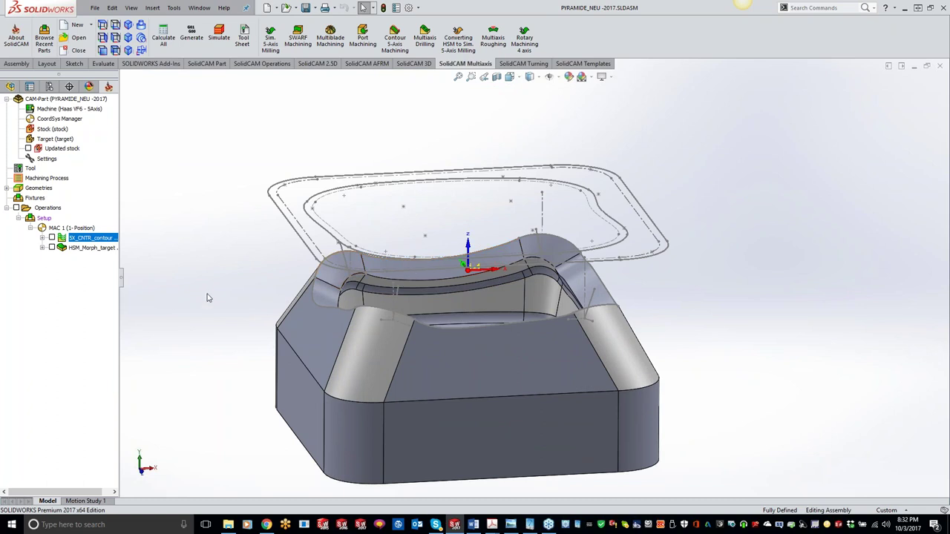
pyautogui.doubleClick(77, 249)
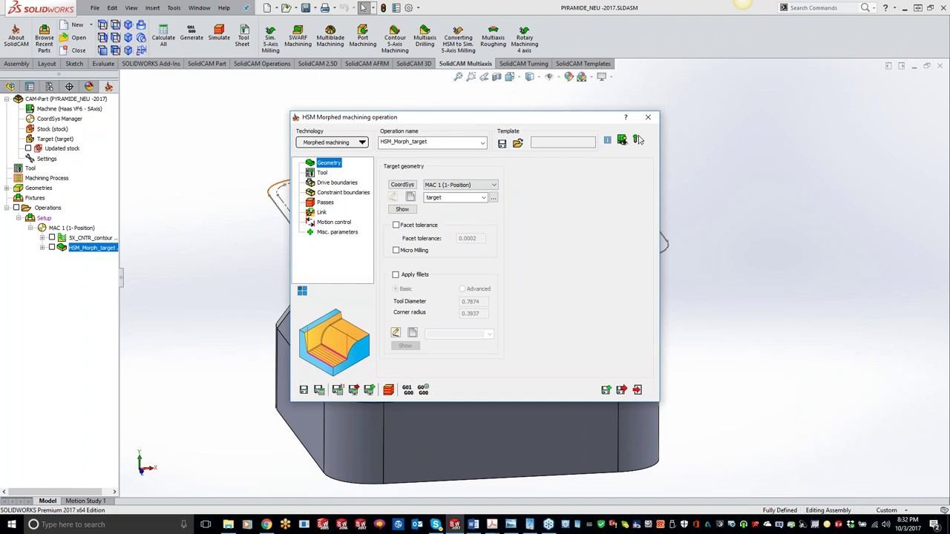
pyautogui.click(323, 173)
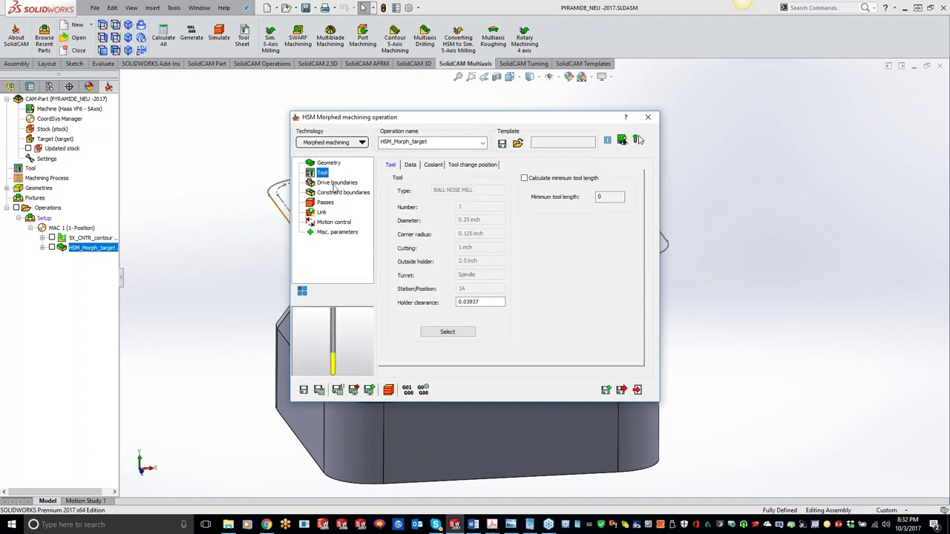
# Step: Examine the first drive curve, top, and the second drive curve, bott, of the morphed operation on the model
pyautogui.click(335, 183)
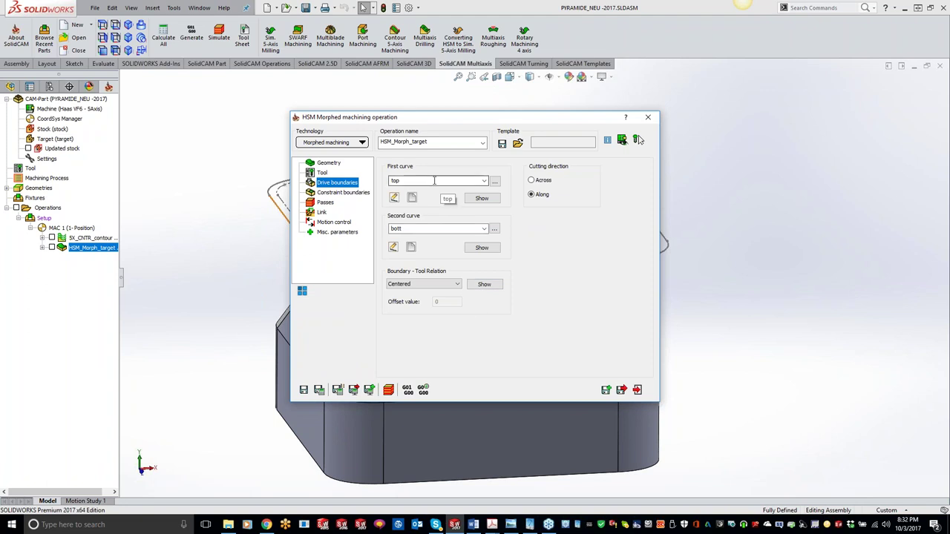
pyautogui.click(482, 198)
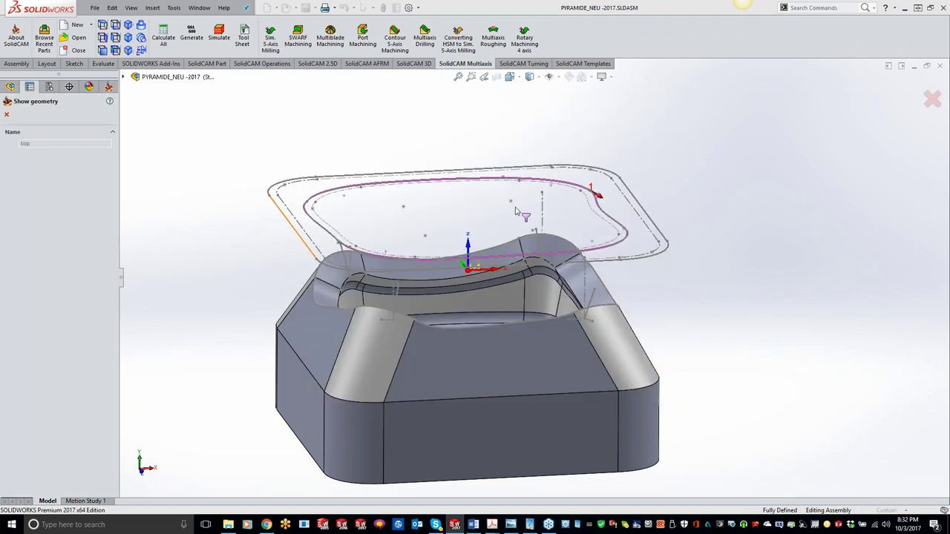
pyautogui.moveTo(535, 210); pyautogui.dragTo(514, 368, button='middle')
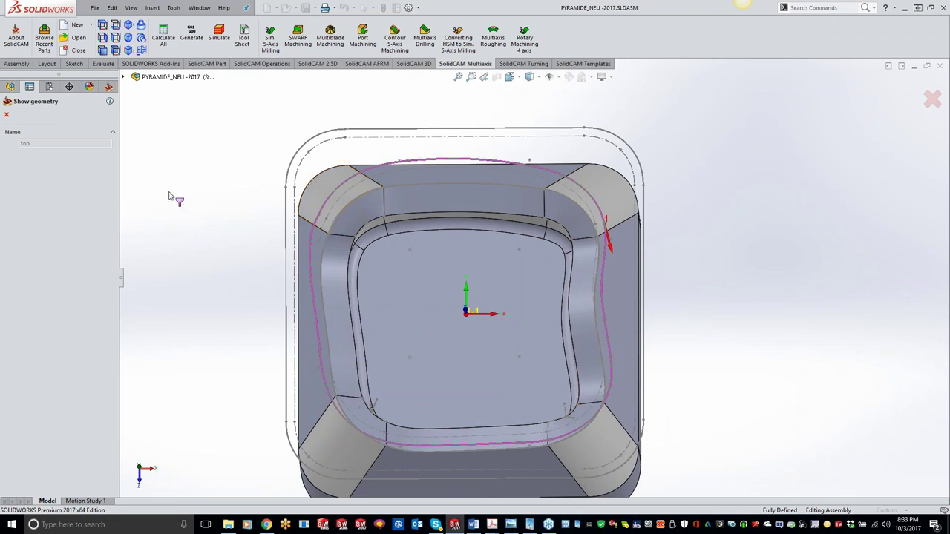
pyautogui.click(7, 113)
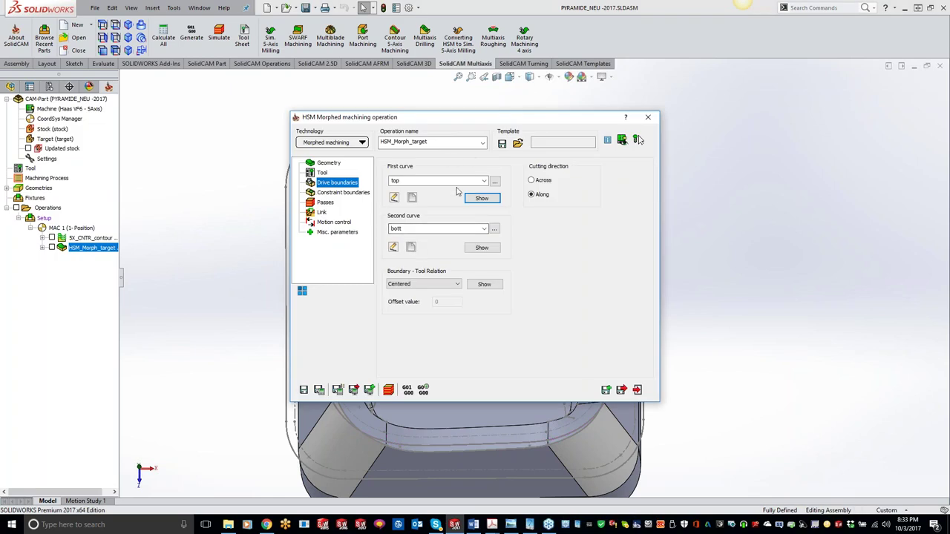
pyautogui.click(479, 247)
pyautogui.moveTo(402, 229); pyautogui.dragTo(397, 283, button='middle')
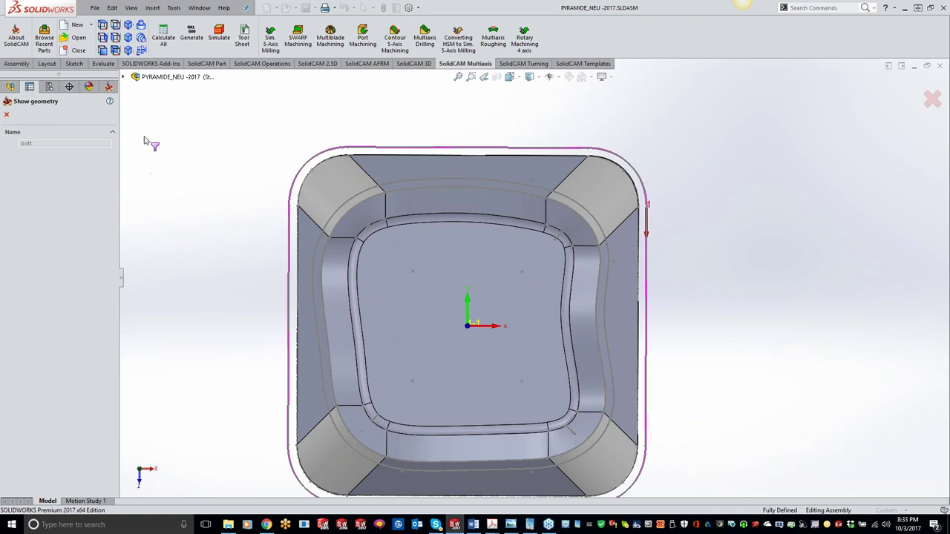
pyautogui.click(7, 115)
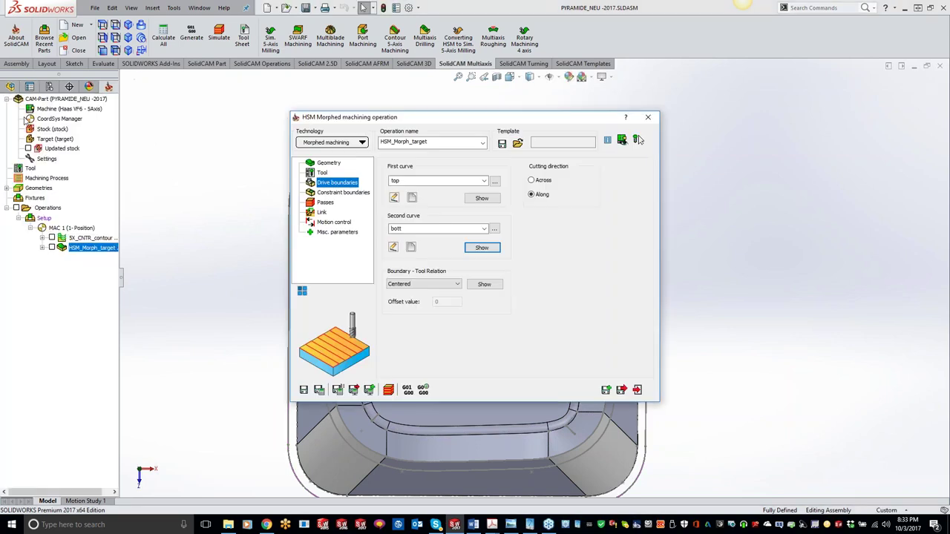
# Step: Examine the user-defined constraint boundary of the morphed operation on the model
pyautogui.click(344, 193)
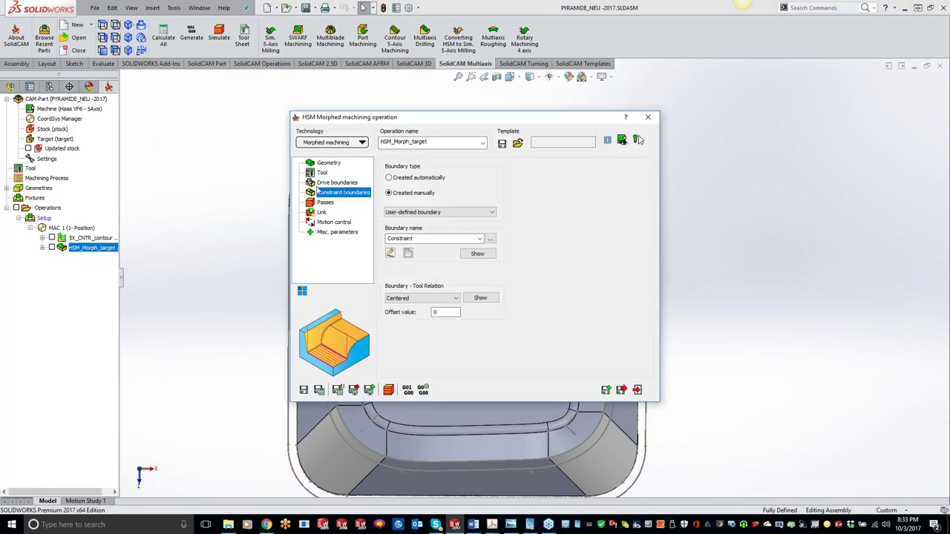
pyautogui.click(474, 255)
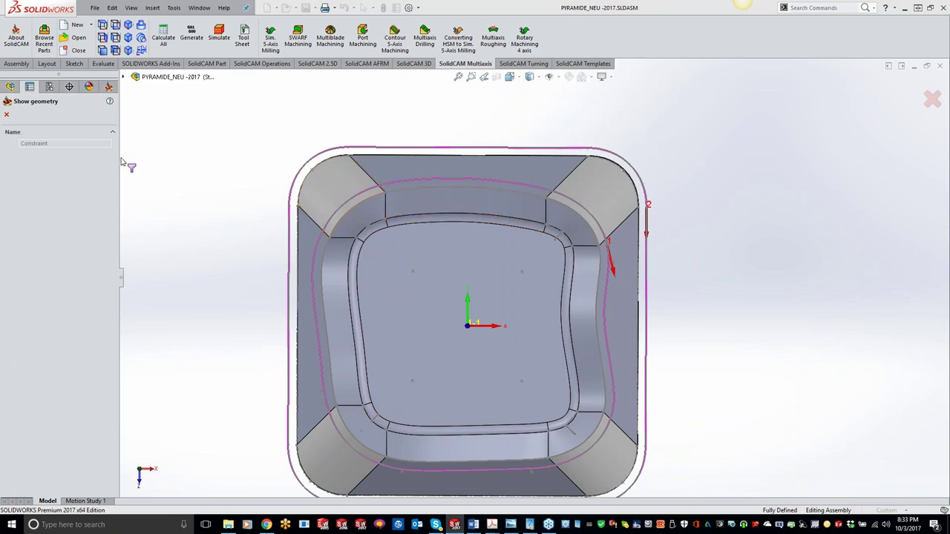
pyautogui.click(5, 114)
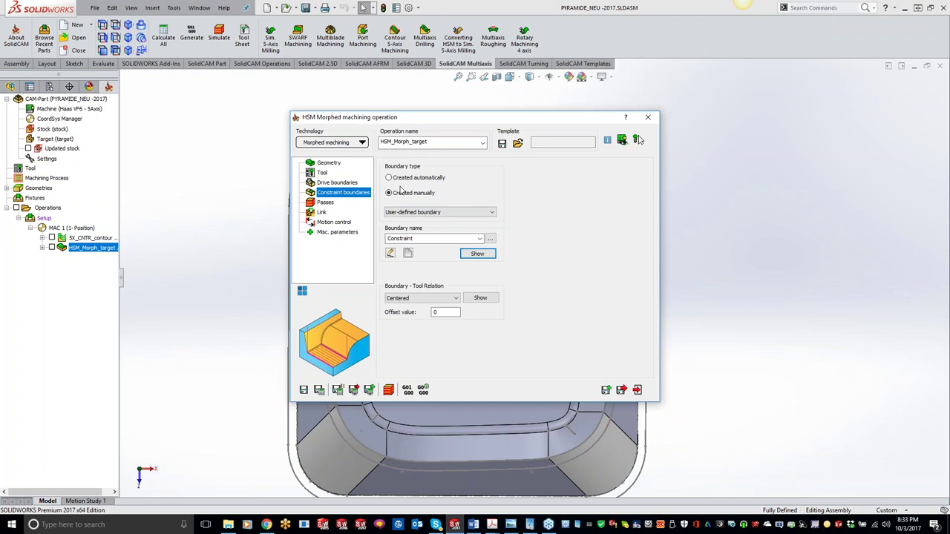
# Step: Check the morphed operation's passes settings, close it and examine its toolpath around the pyramid's sloped walls
pyautogui.click(324, 203)
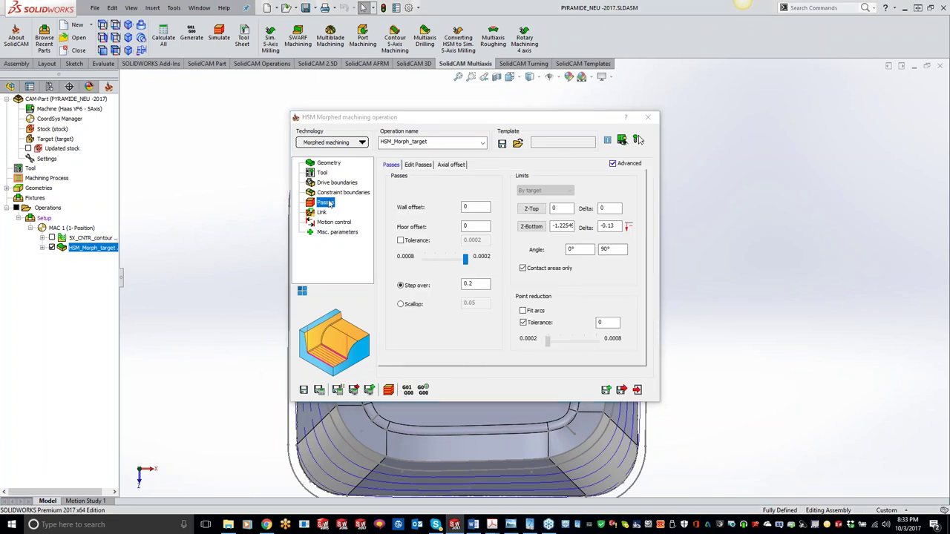
pyautogui.click(647, 118)
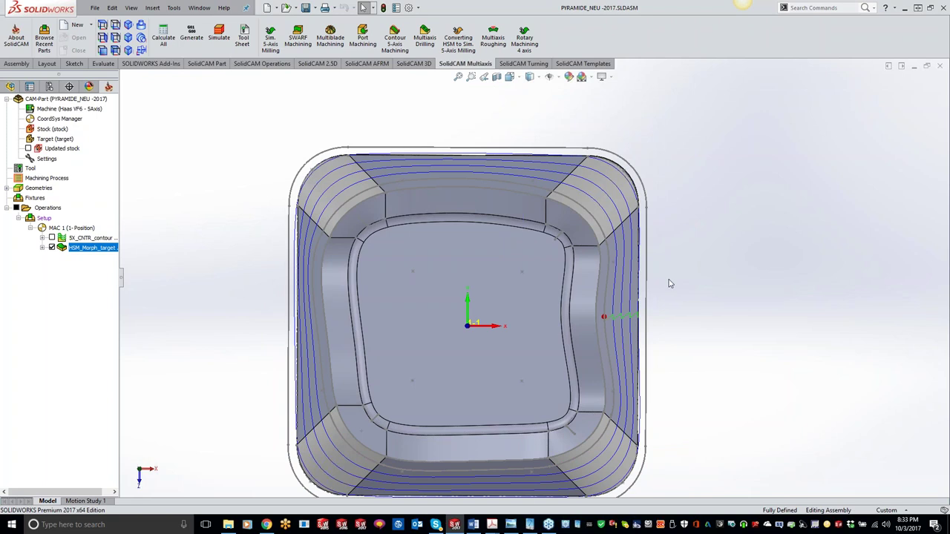
pyautogui.moveTo(670, 271); pyautogui.dragTo(656, 118, button='middle')
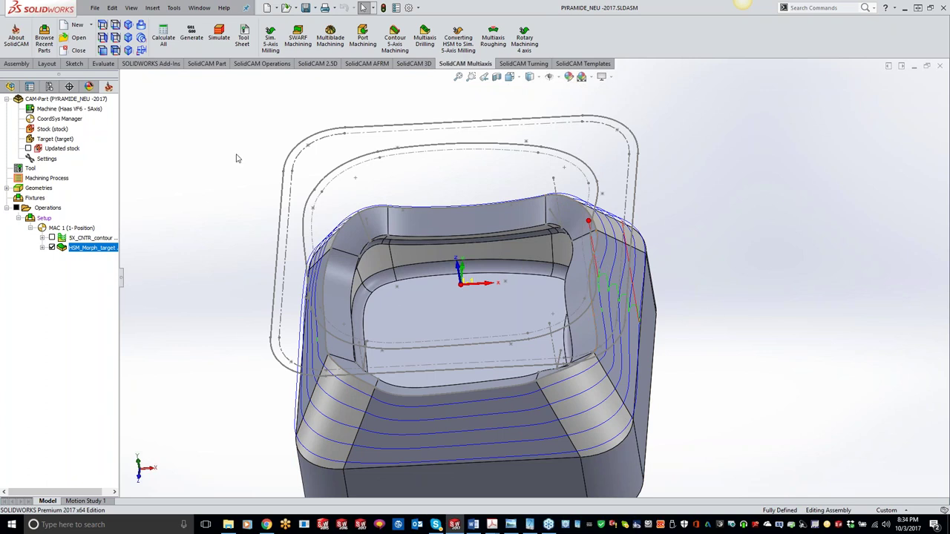
# Step: Add a Converting HSM to Sim. 5-Axis Milling operation with HSM_Morph_target as its source operation
pyautogui.click(456, 45)
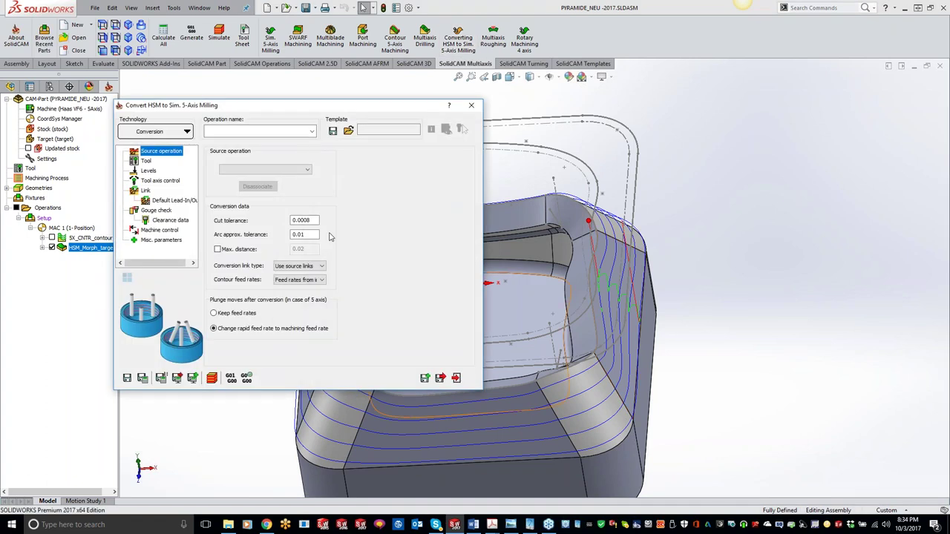
pyautogui.click(282, 169)
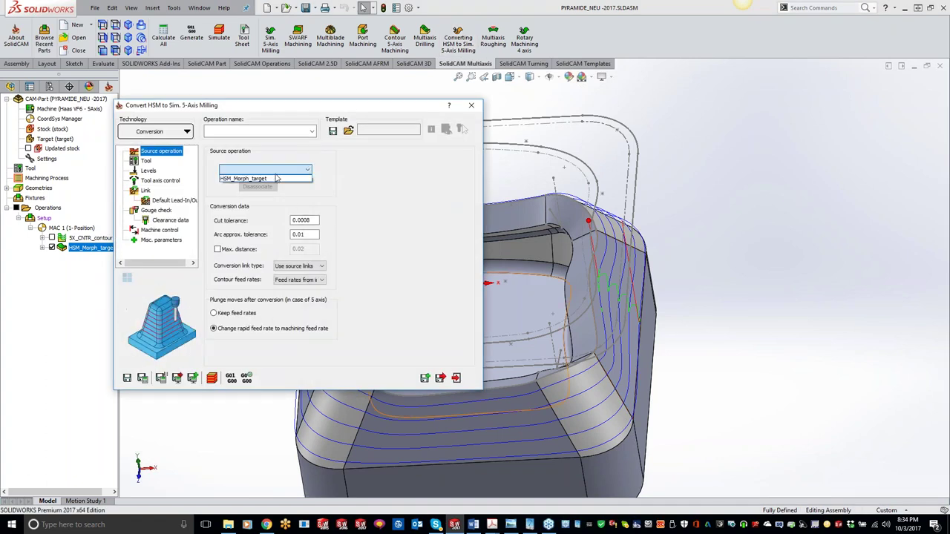
pyautogui.click(271, 179)
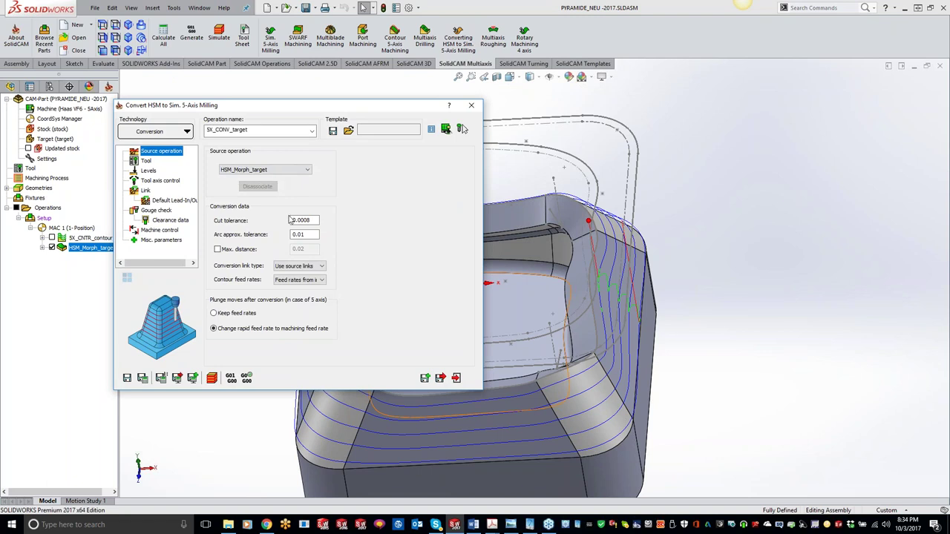
pyautogui.moveTo(312, 221)
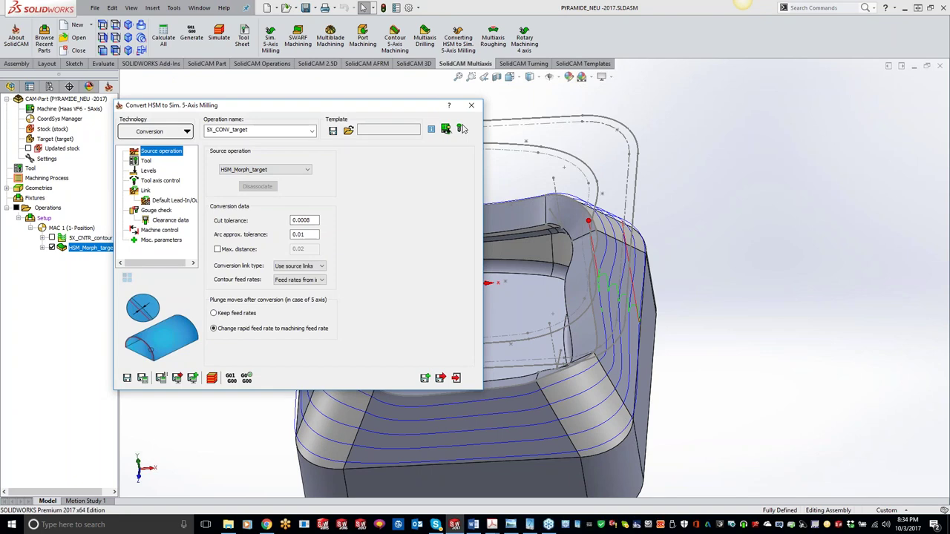
# Step: Set the conversion's tool axis direction to Tilted relative to cutting direction with a 45 tilt angle at side of cutting
pyautogui.click(146, 162)
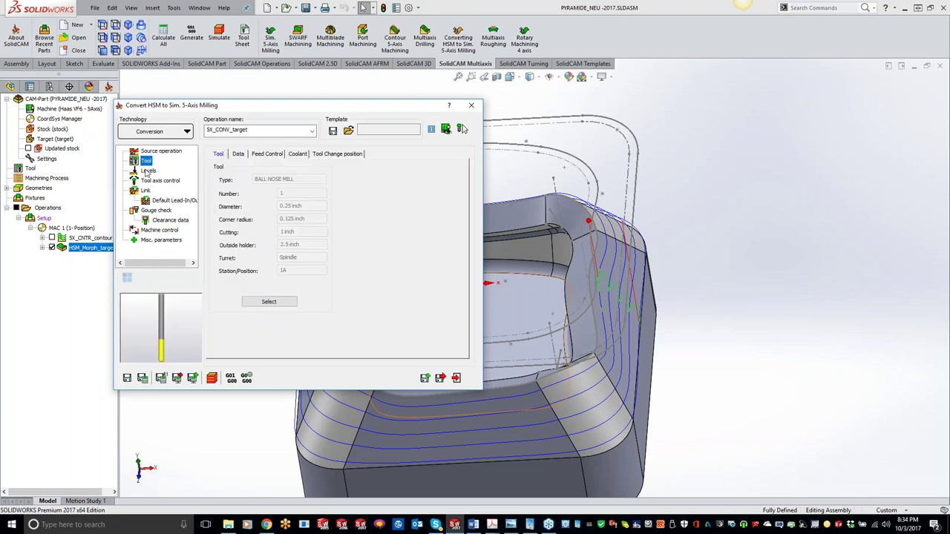
pyautogui.click(147, 172)
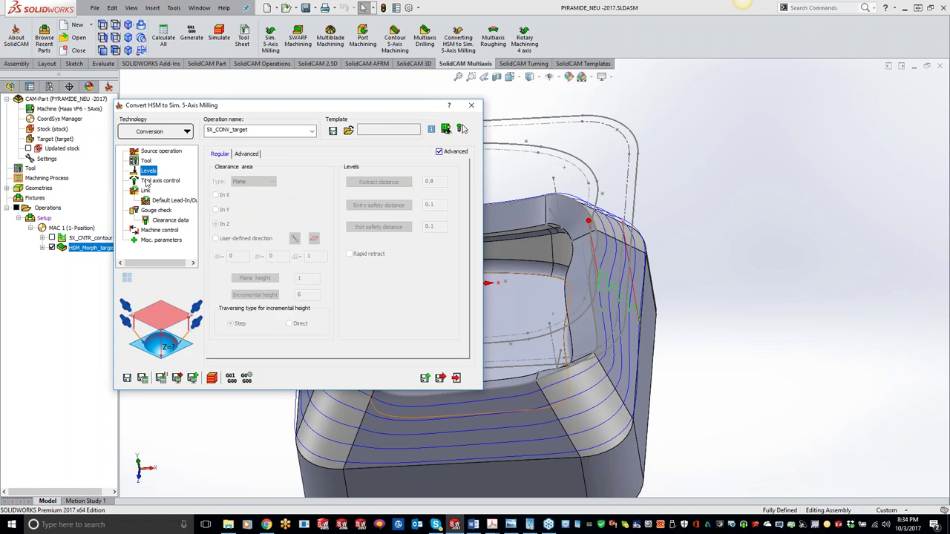
pyautogui.click(152, 181)
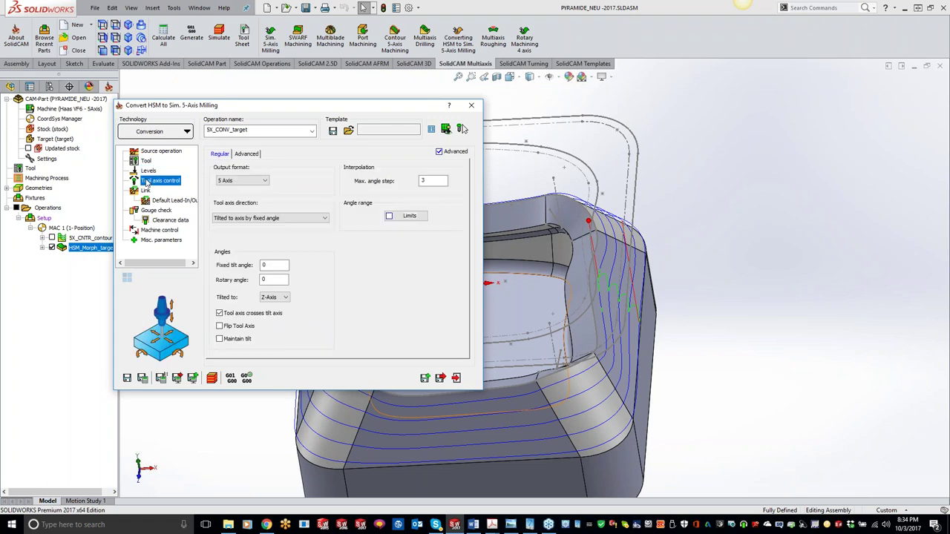
pyautogui.click(301, 220)
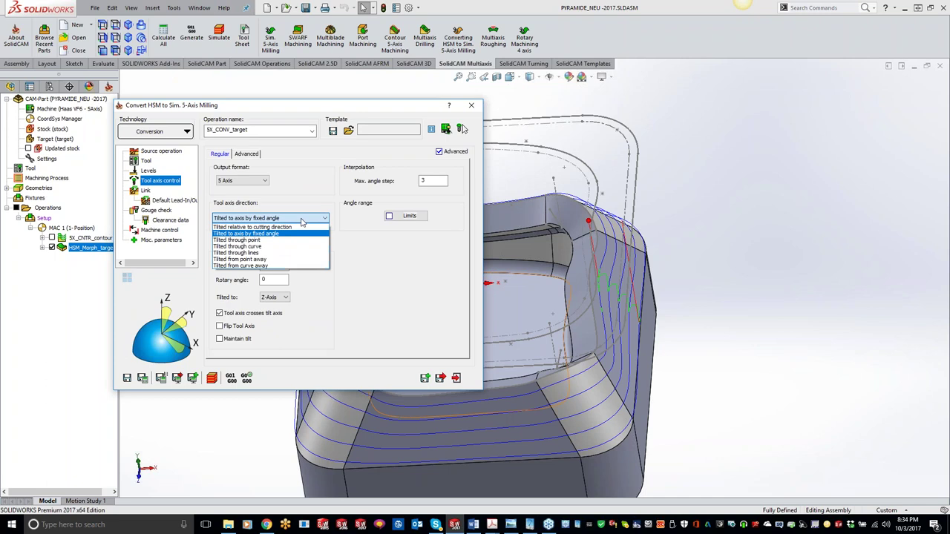
pyautogui.click(300, 227)
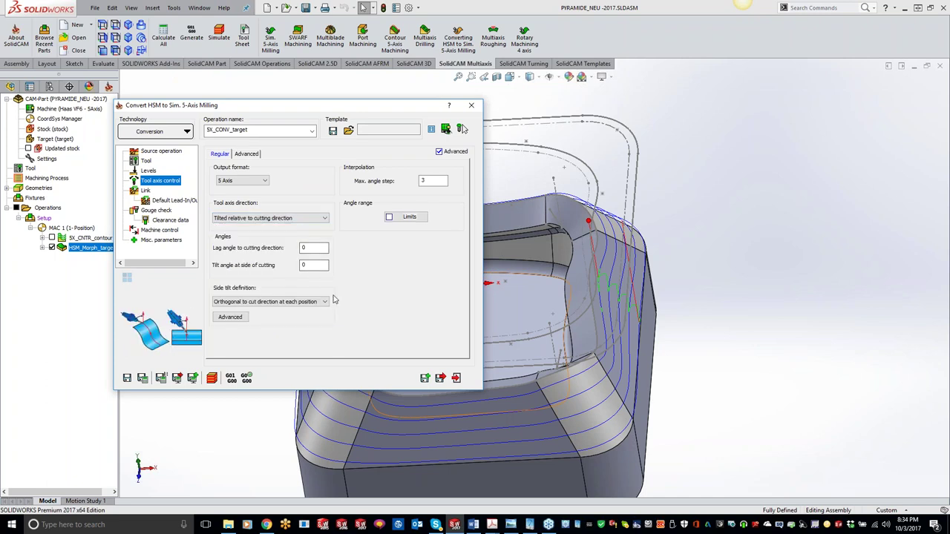
pyautogui.doubleClick(316, 265)
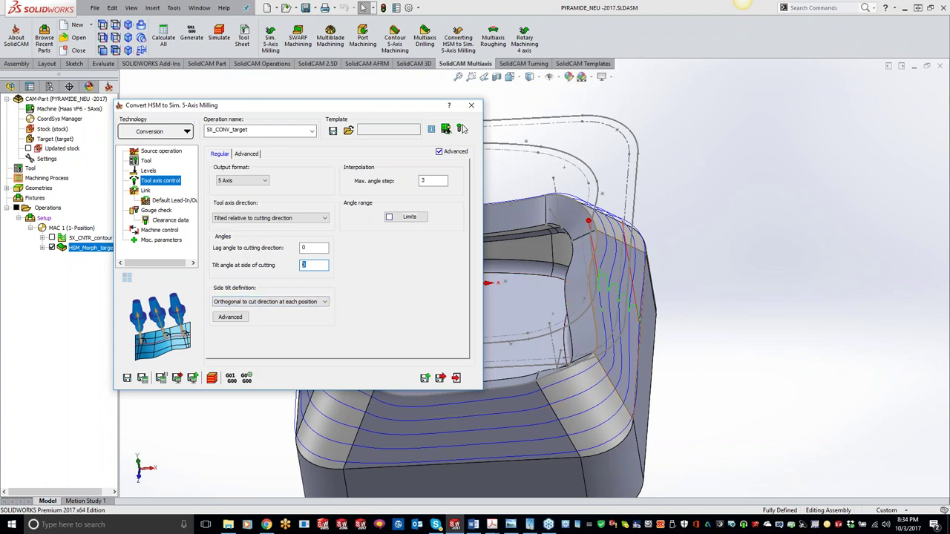
pyautogui.write('45')
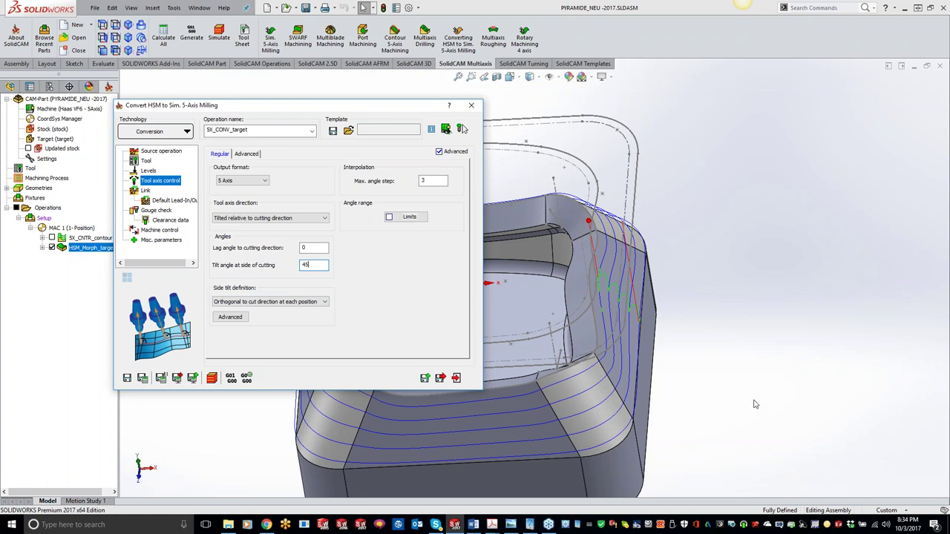
# Step: Save and calculate the 5X_CONV_target operation, and examine the link moves of its toolpath on the pyramid's side wall
pyautogui.click(144, 379)
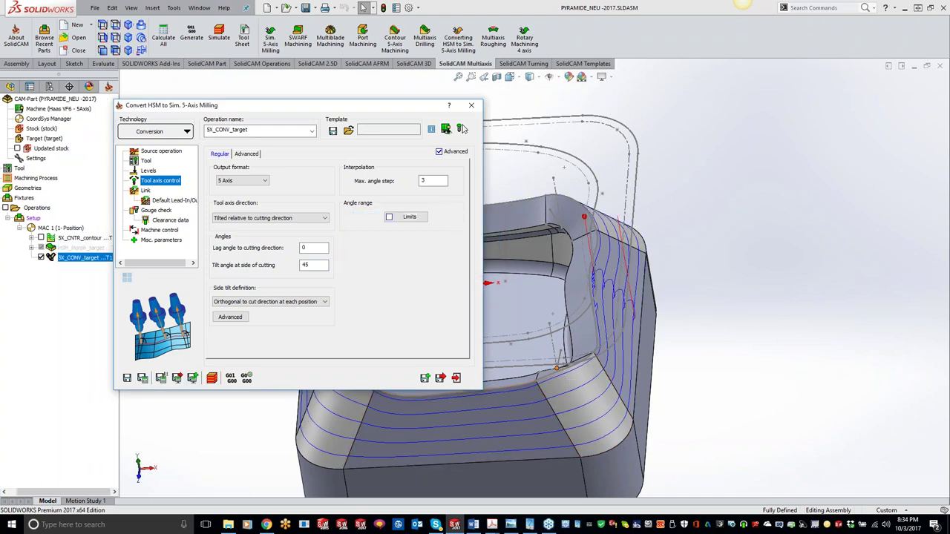
pyautogui.scroll(6, 506, 295)
pyautogui.scroll(-3, 507, 296)
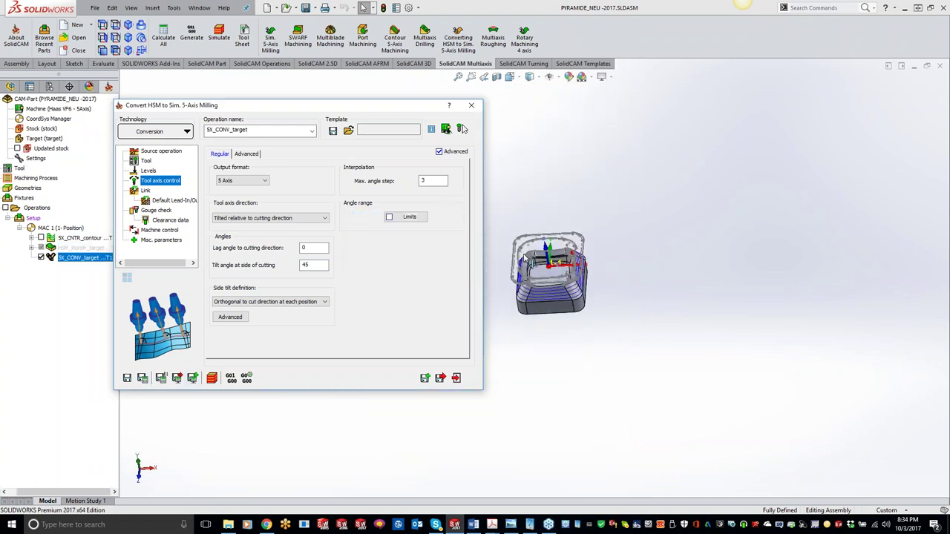
pyautogui.click(664, 356)
pyautogui.hotkey('ctrl', '7')
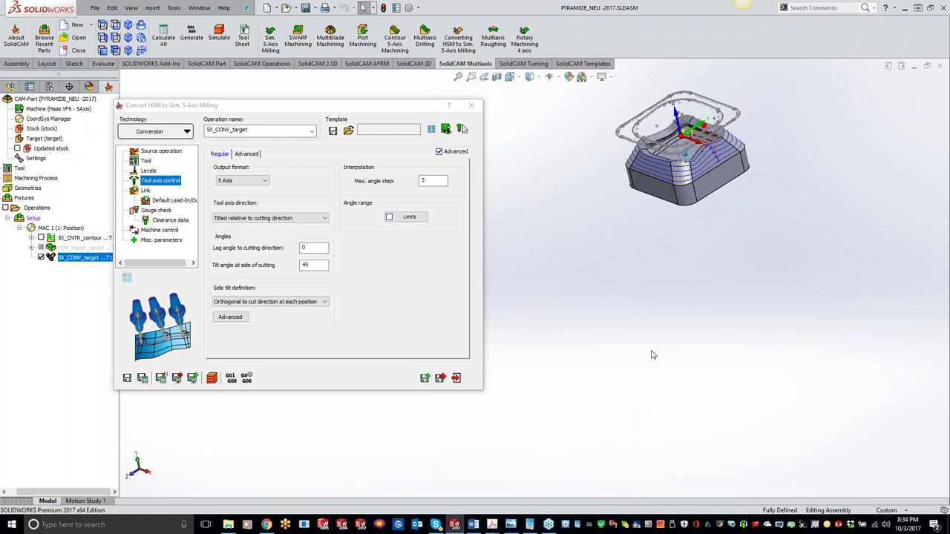
pyautogui.scroll(-6, 653, 355)
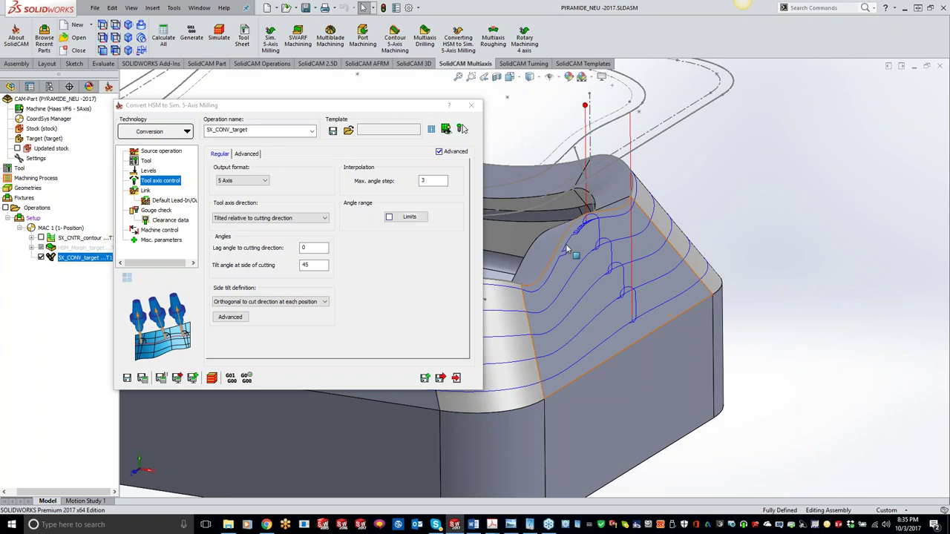
# Step: Check the conversion's link settings between cuts and set its conversion link type to Relink
pyautogui.click(146, 190)
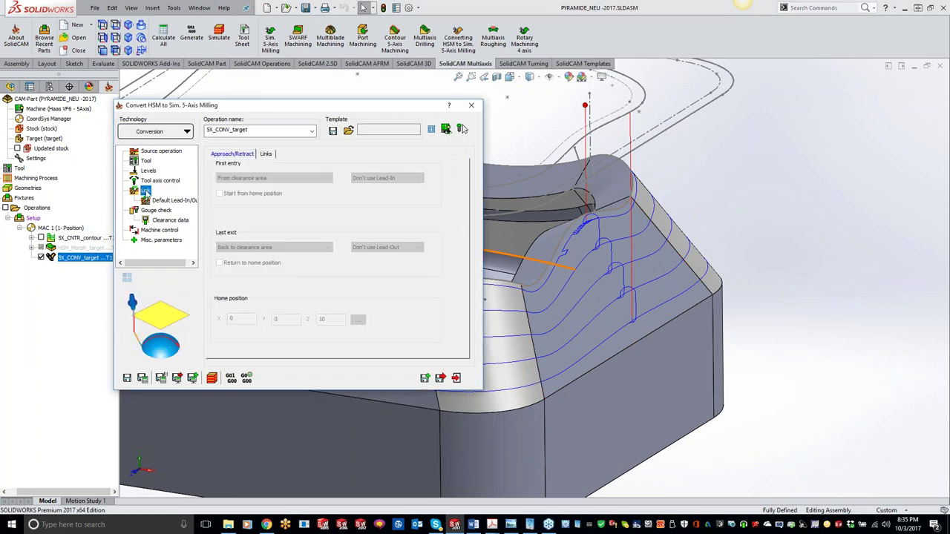
pyautogui.click(265, 154)
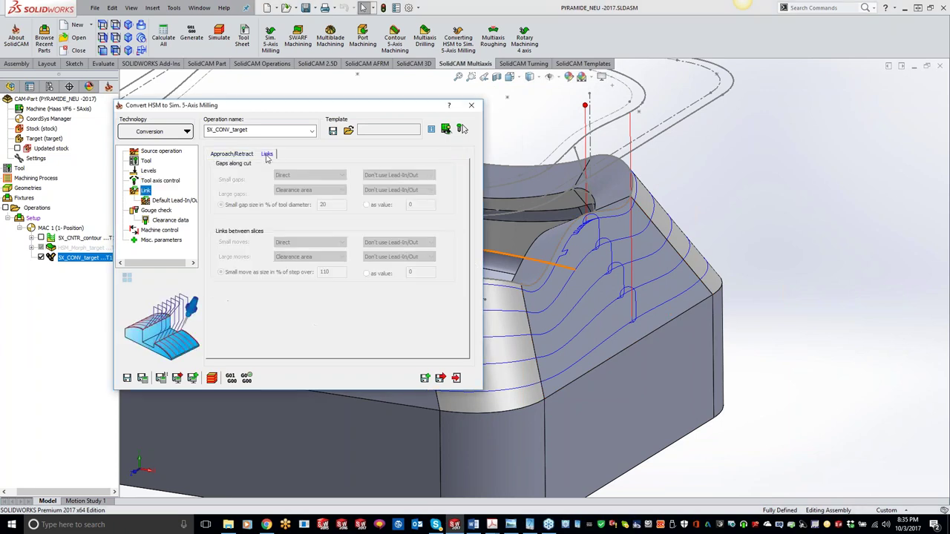
pyautogui.click(160, 152)
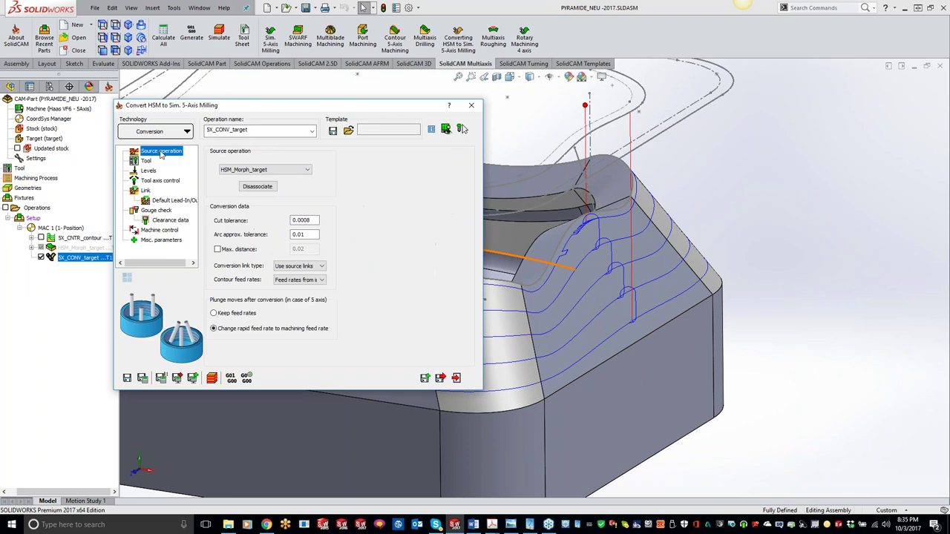
pyautogui.click(297, 265)
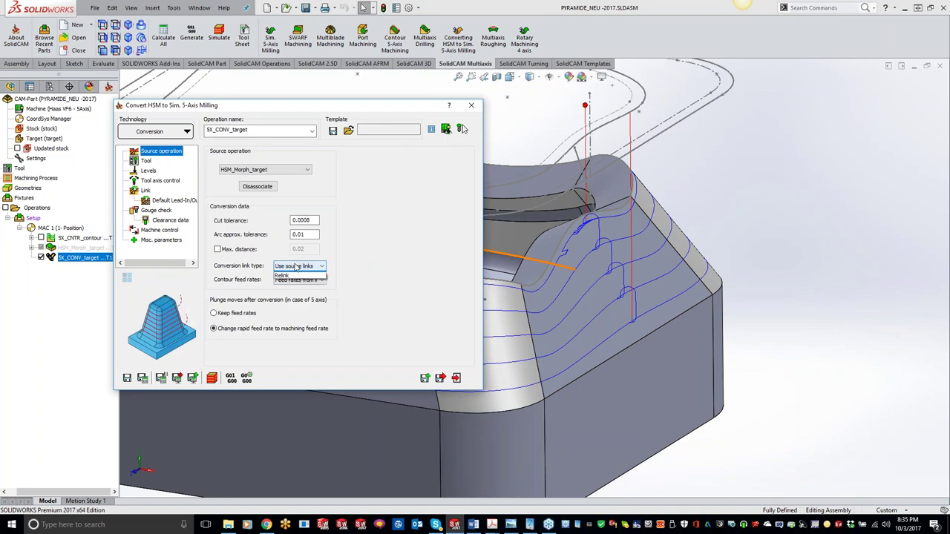
pyautogui.click(283, 281)
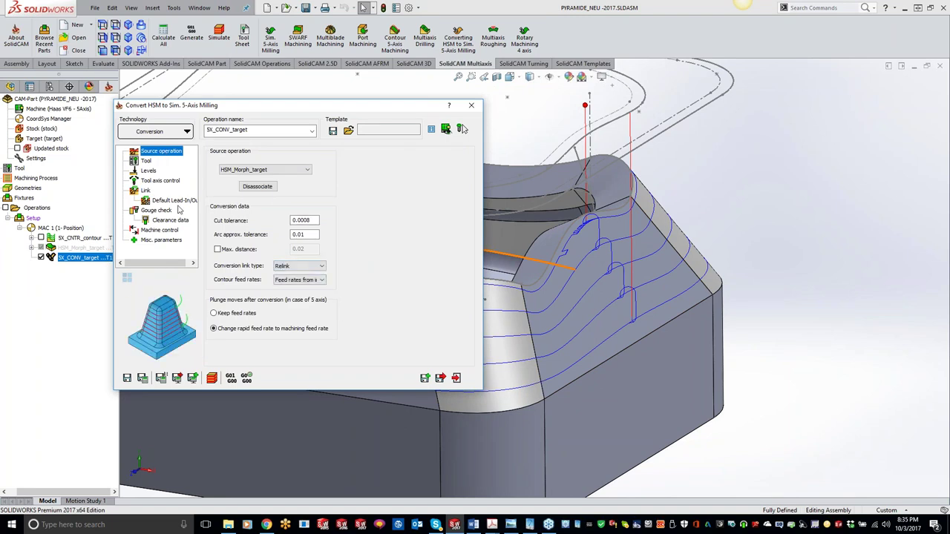
# Step: Set the conversion's small gaps along cut to Follow surfaces, with a small gap size of 150% of tool diameter
pyautogui.click(145, 191)
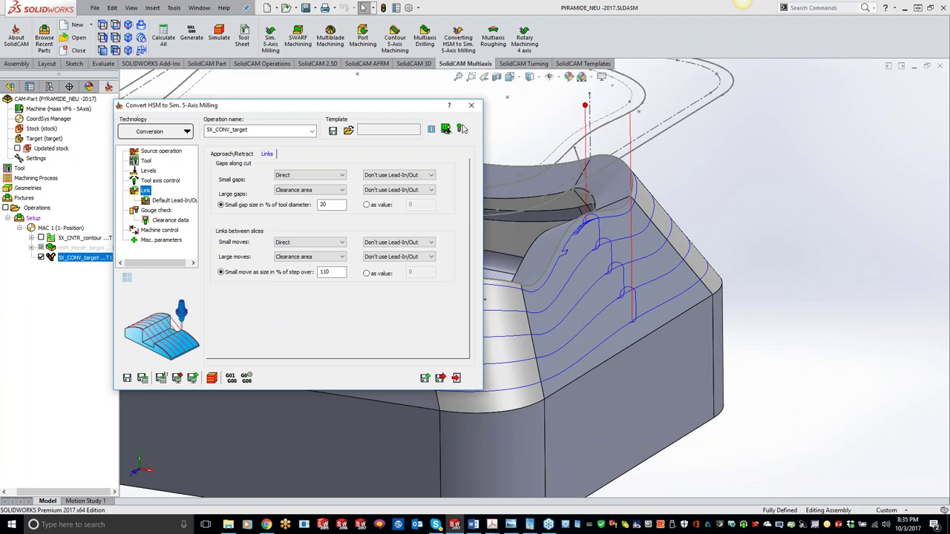
pyautogui.click(310, 176)
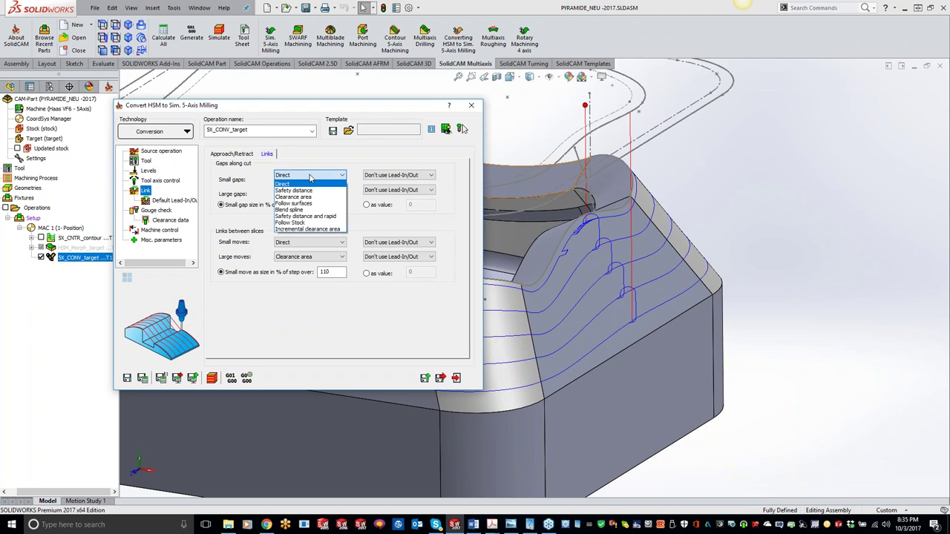
pyautogui.click(310, 204)
pyautogui.doubleClick(332, 205)
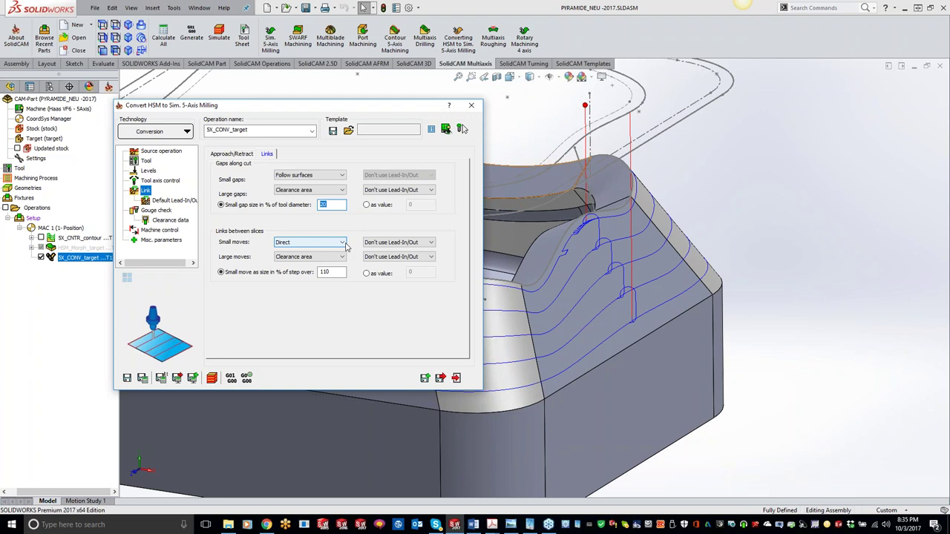
pyautogui.write('150')
# Step: Set small moves between slices to Follow surfaces, with a small move size of 400% of step over
pyautogui.click(301, 242)
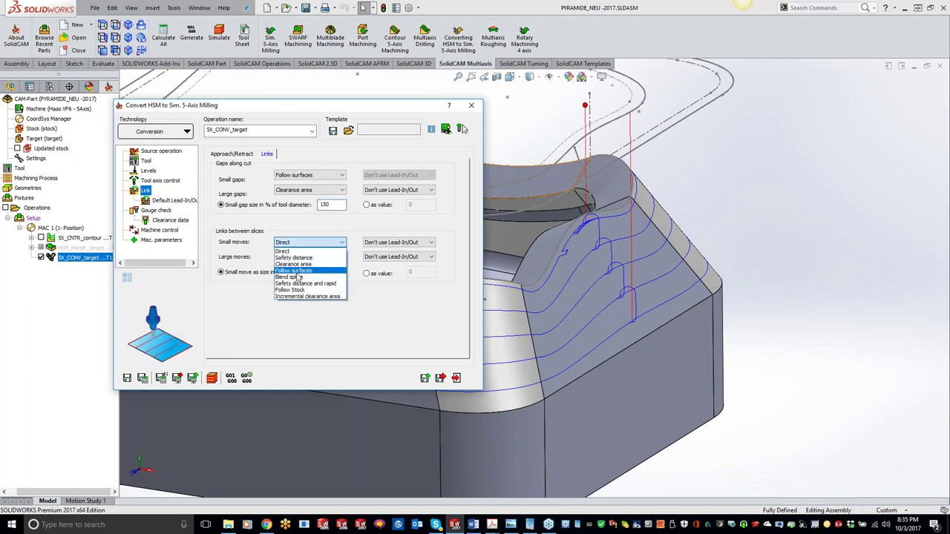
pyautogui.click(296, 270)
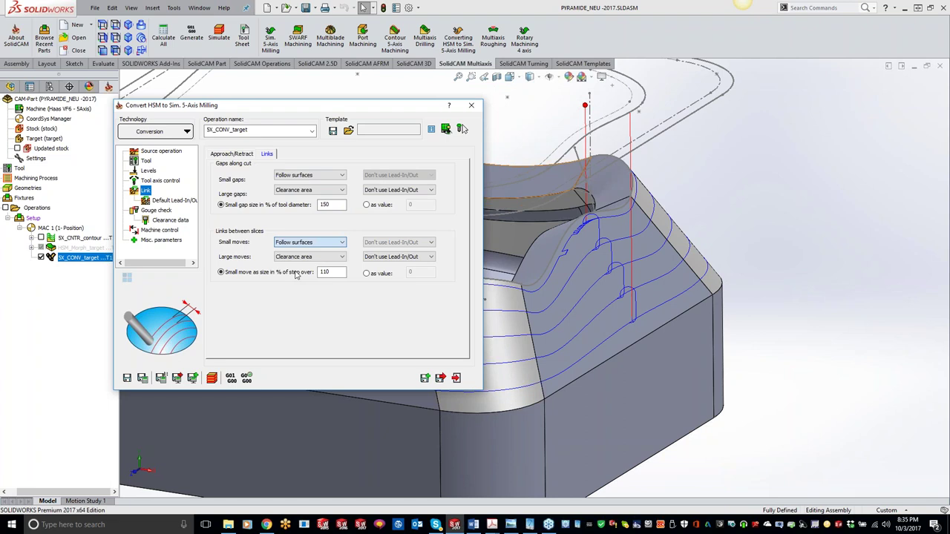
pyautogui.doubleClick(326, 272)
pyautogui.write('400')
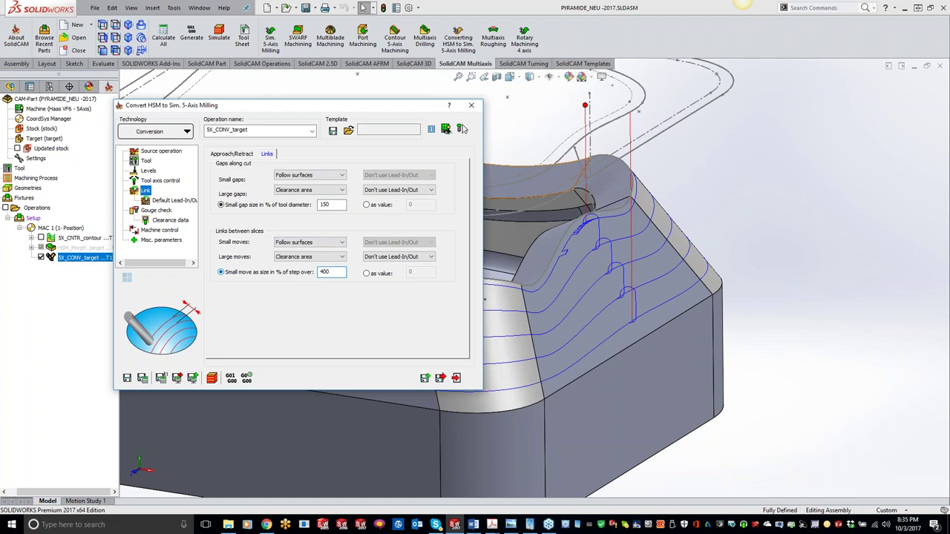
# Step: Save and recalculate the 5X_CONV_target operation, and examine its relinked toolpath around the pyramid's side walls
pyautogui.click(144, 379)
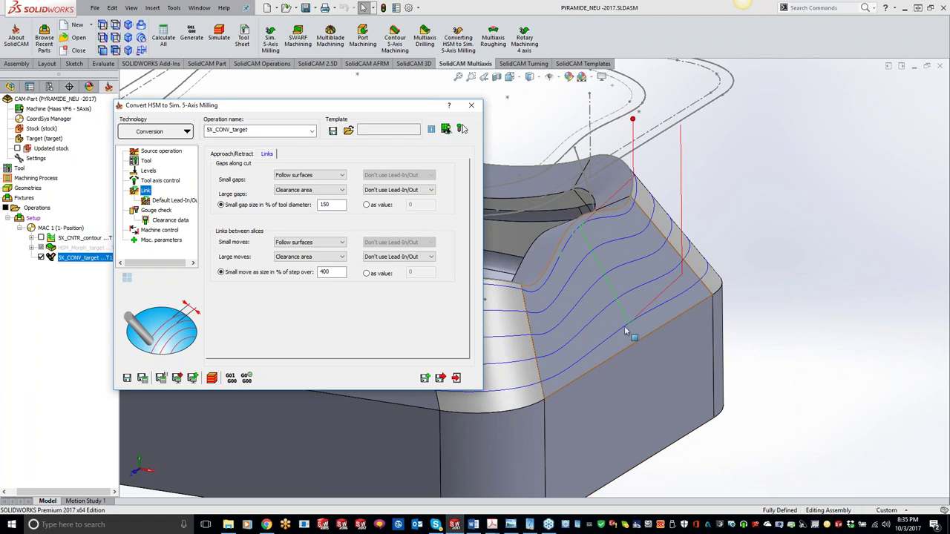
pyautogui.scroll(-5, 556, 297)
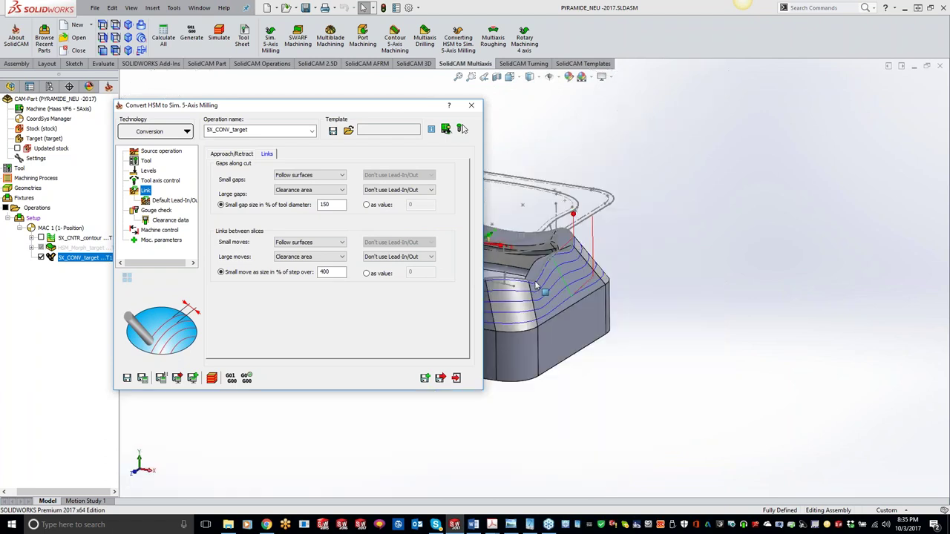
pyautogui.scroll(5, 509, 278)
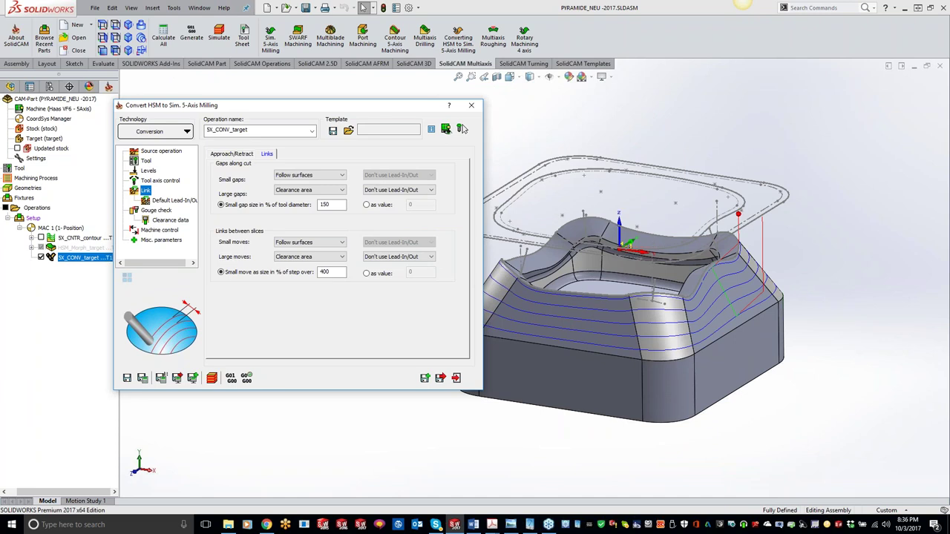
pyautogui.scroll(-5, 568, 289)
pyautogui.scroll(2, 539, 282)
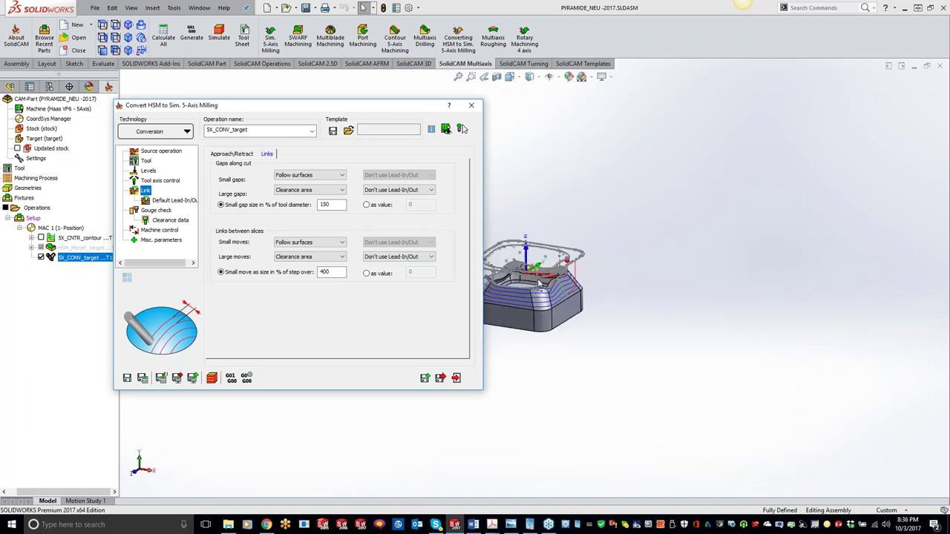
pyautogui.moveTo(539, 281); pyautogui.dragTo(559, 352, button='middle')
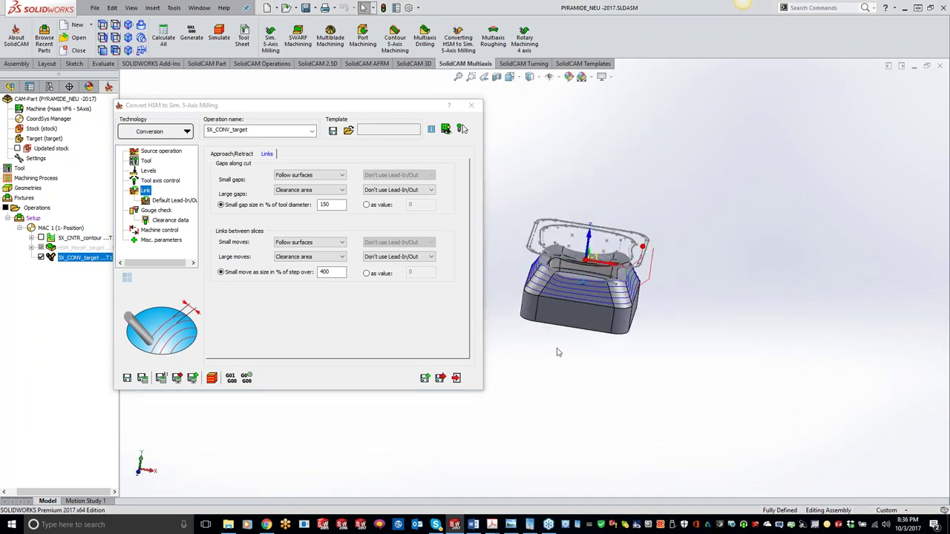
pyautogui.scroll(5, 538, 289)
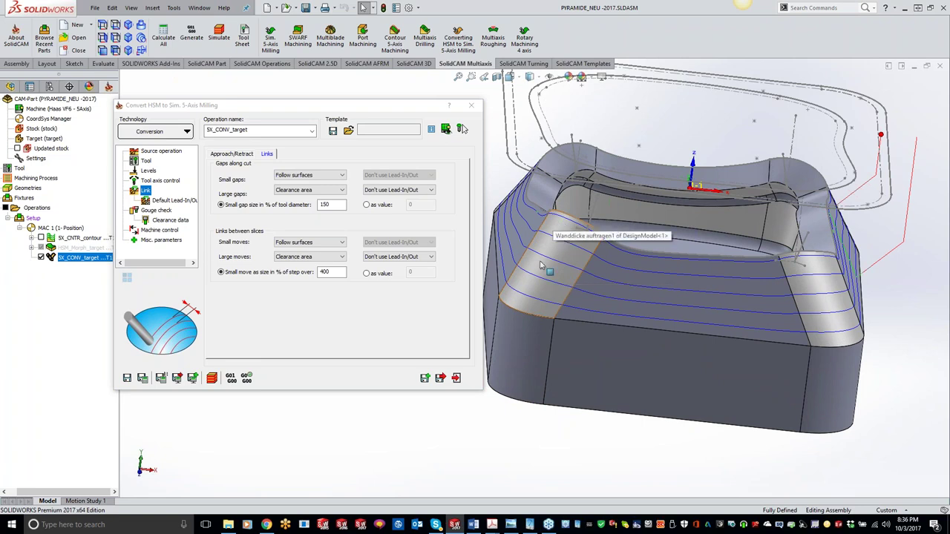
pyautogui.moveTo(573, 239)
pyautogui.mouseDown(button='middle')
pyautogui.moveTo(586, 253)
pyautogui.moveTo(594, 309)
pyautogui.moveTo(598, 252)
pyautogui.moveTo(573, 238)
pyautogui.mouseUp(button='middle')
pyautogui.hotkey('ctrl', '7')
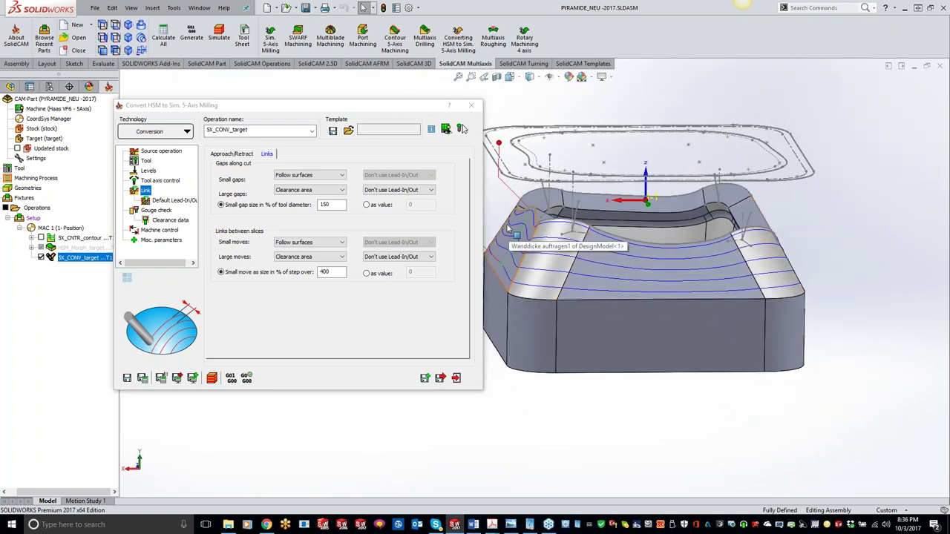
# Step: Simulate the 5X_CONV_target operation on the solid part at a reduced simulation speed
pyautogui.click(213, 379)
pyautogui.click(225, 143)
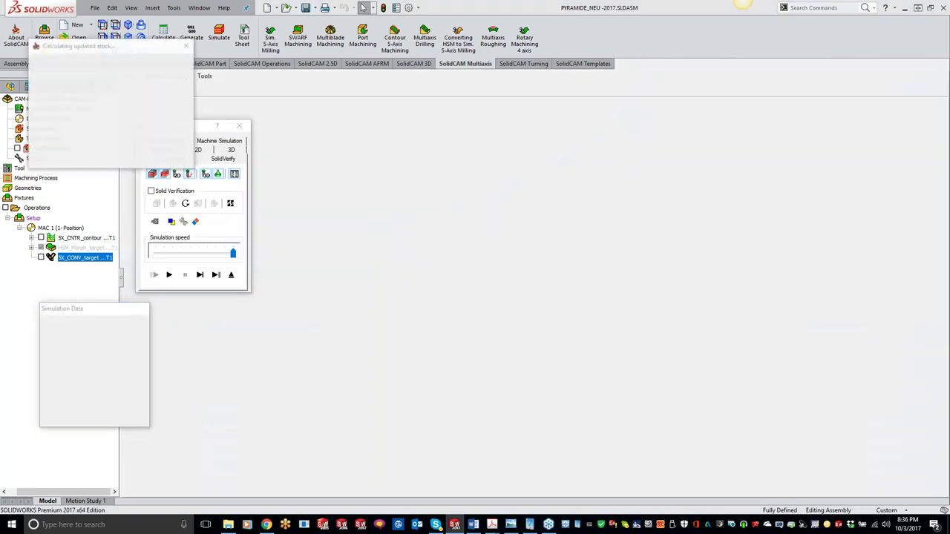
pyautogui.click(170, 275)
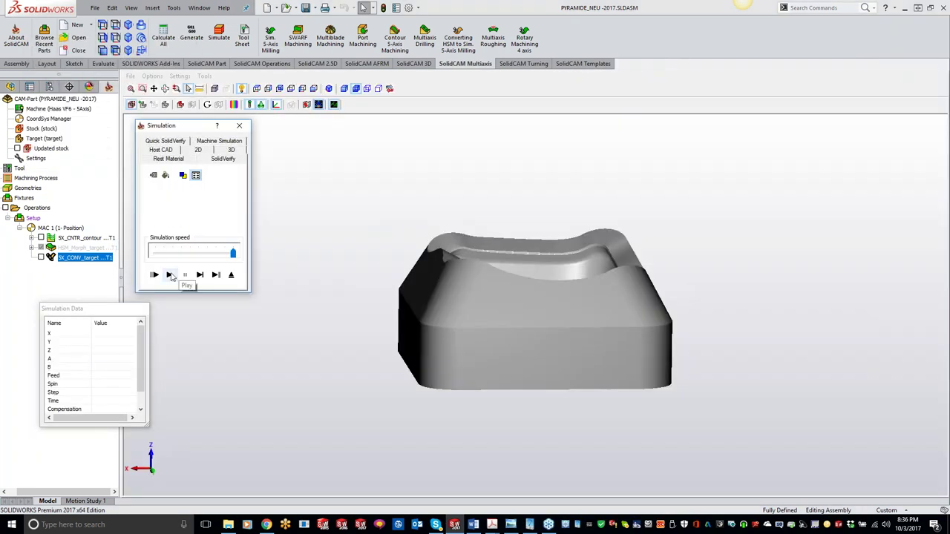
pyautogui.moveTo(233, 253); pyautogui.dragTo(207, 255)
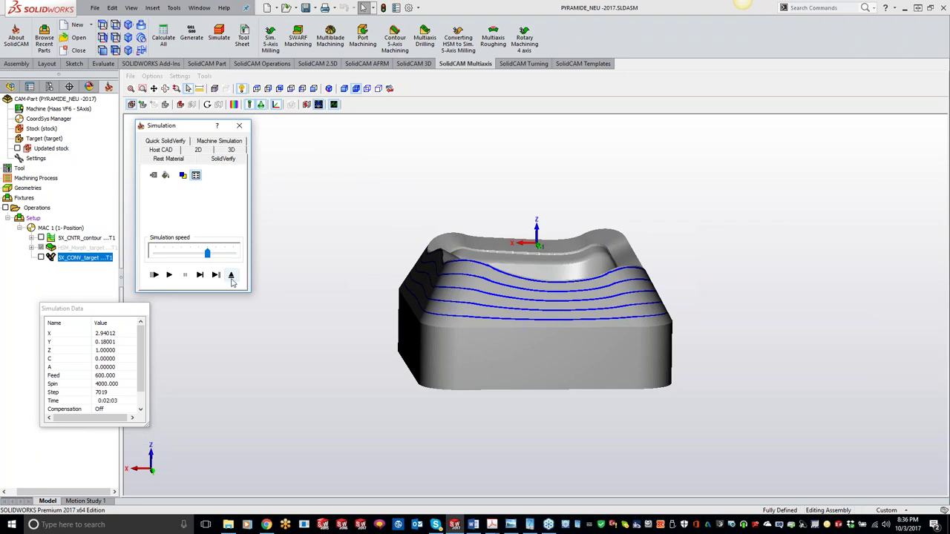
# Step: Step through the first moves of the simulation, play it on and pause it with the tool on the upper rim
pyautogui.click(200, 274)
pyautogui.click(200, 275)
pyautogui.click(199, 275)
pyautogui.click(200, 274)
pyautogui.click(200, 274)
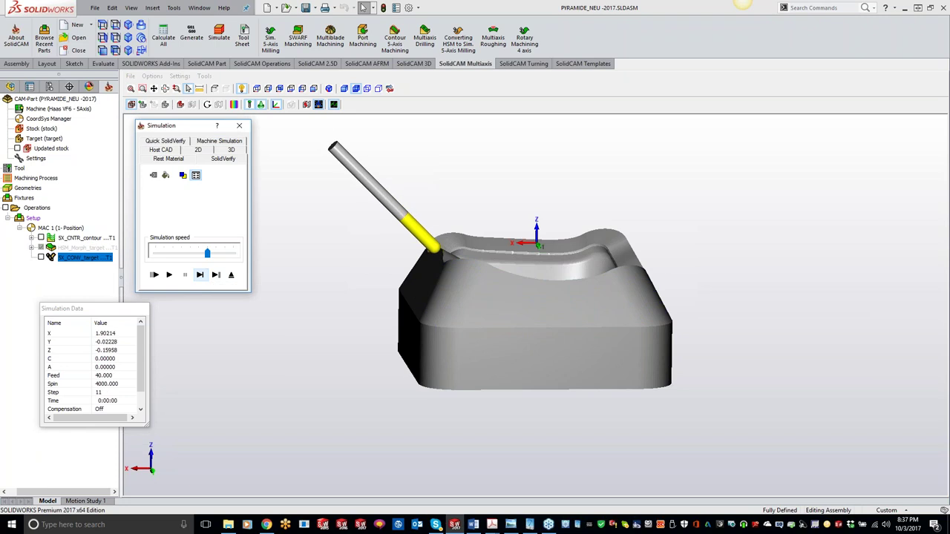
pyautogui.click(169, 275)
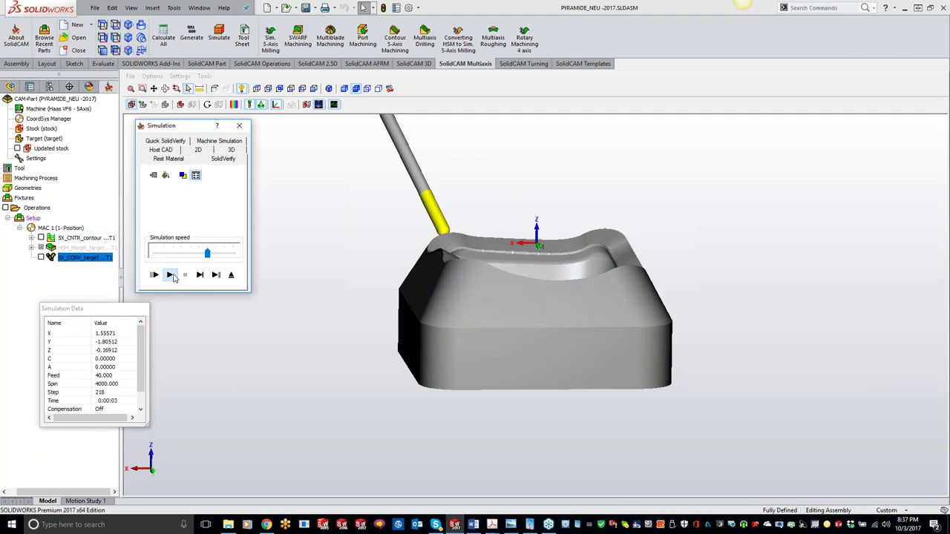
pyautogui.click(186, 275)
# Step: Examine the paused tool's side tilt against the pyramid wall from above and from a low side view
pyautogui.moveTo(348, 271); pyautogui.dragTo(401, 261, button='middle')
pyautogui.press('Down')
pyautogui.press('Down')
pyautogui.press('Down')
pyautogui.press('Down')
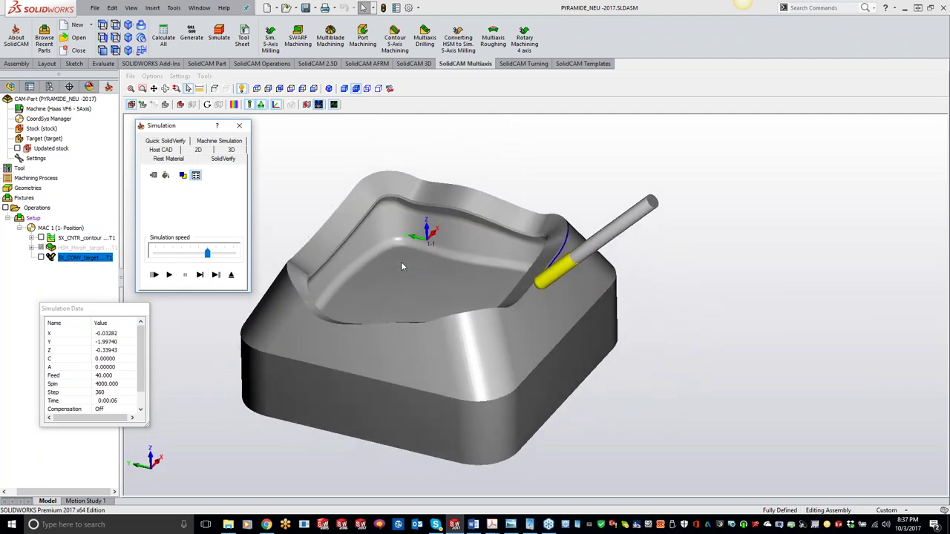
pyautogui.press('Up')
pyautogui.press('Up')
pyautogui.press('Up')
pyautogui.press('Up')
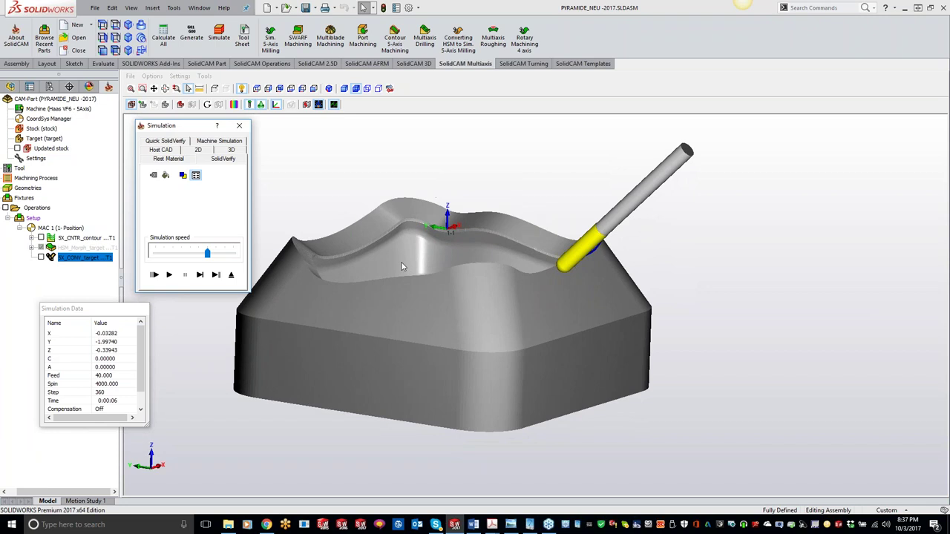
pyautogui.press('Up')
pyautogui.press('Up')
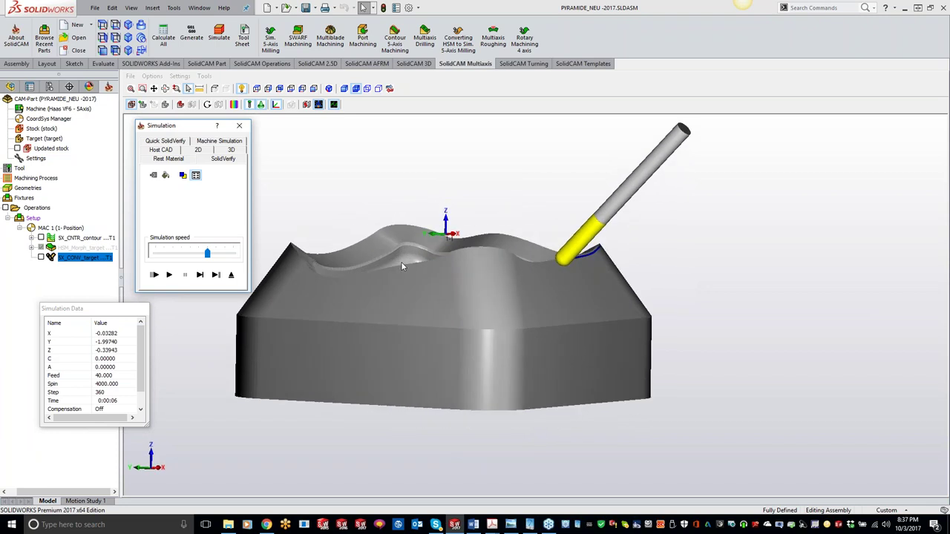
pyautogui.press('Up')
pyautogui.press('Up')
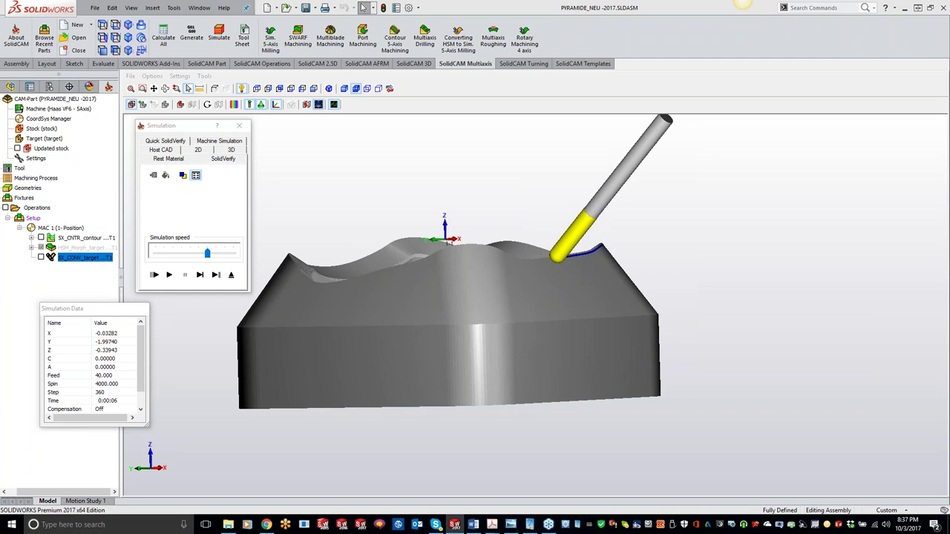
# Step: Play the rest of the simulation, and return to the conversion to review its tool axis control settings
pyautogui.click(170, 276)
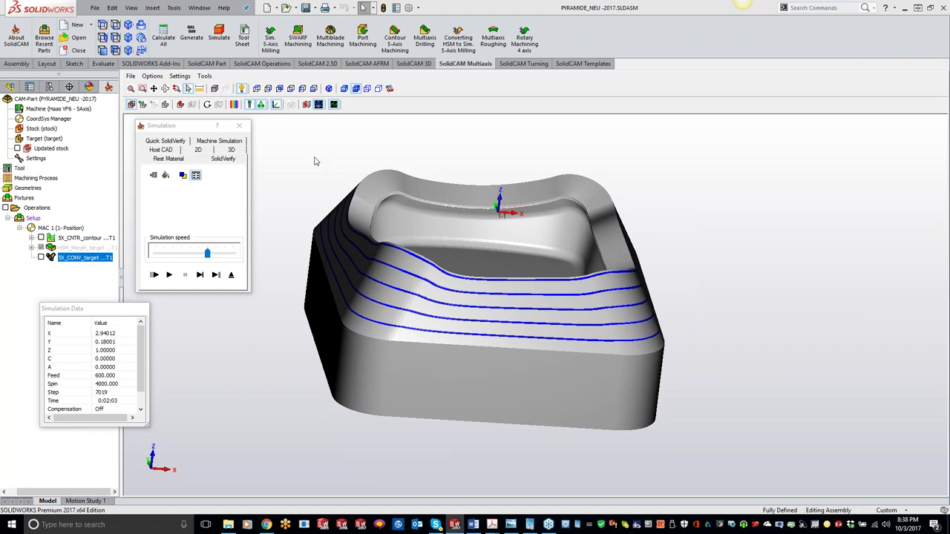
pyautogui.click(240, 127)
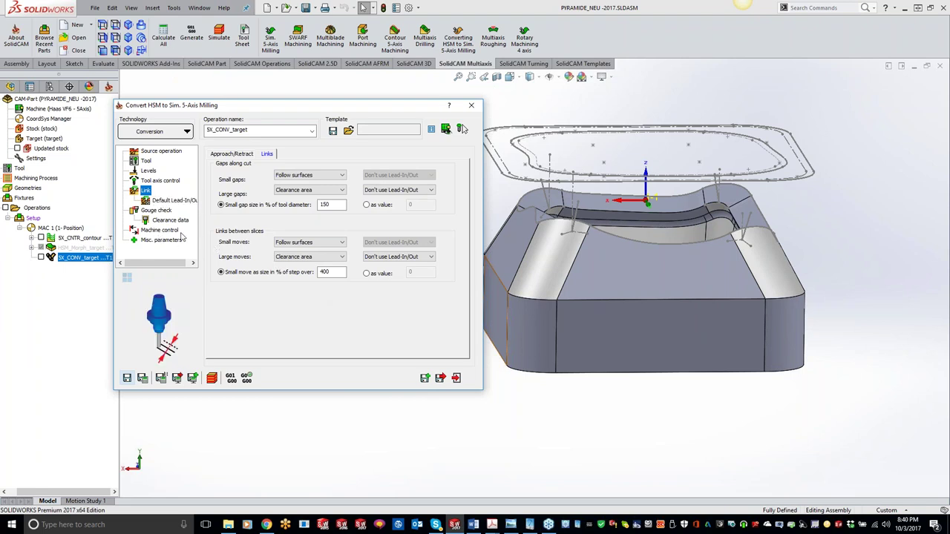
pyautogui.click(167, 182)
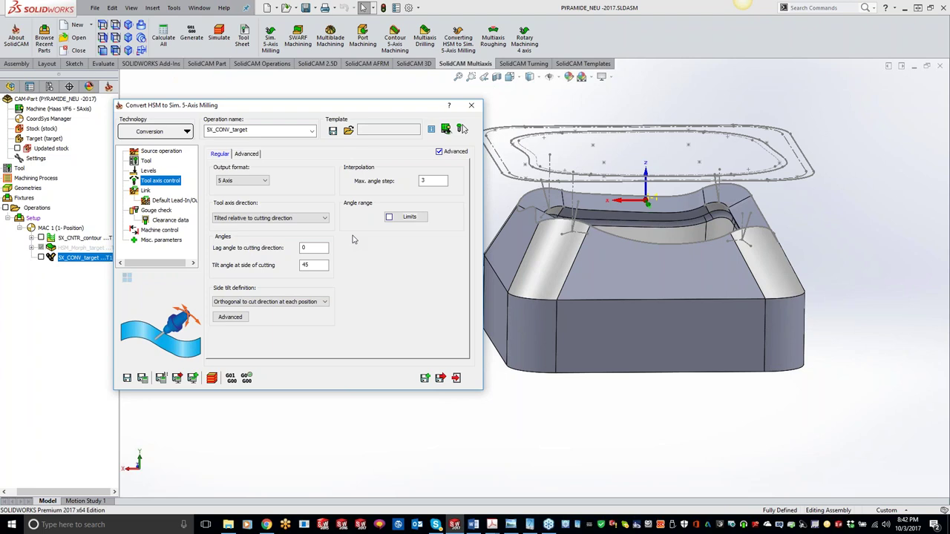
# Step: Switch to Chrome and show the full description of the KevCAM Simultaneous 5 Axis Milling - Projection video on the SolidCAM University YouTube channel
pyautogui.click(266, 525)
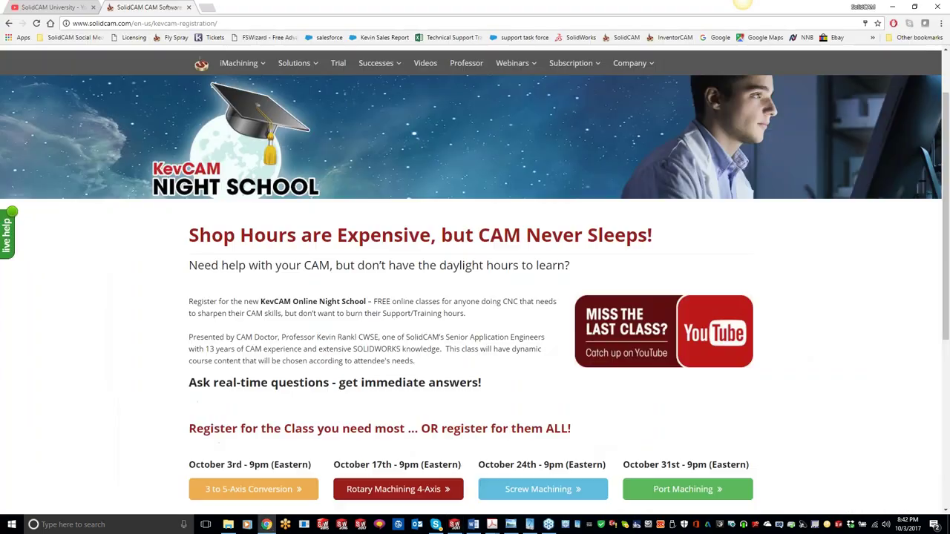
pyautogui.click(56, 7)
pyautogui.scroll(-1, 382, 322)
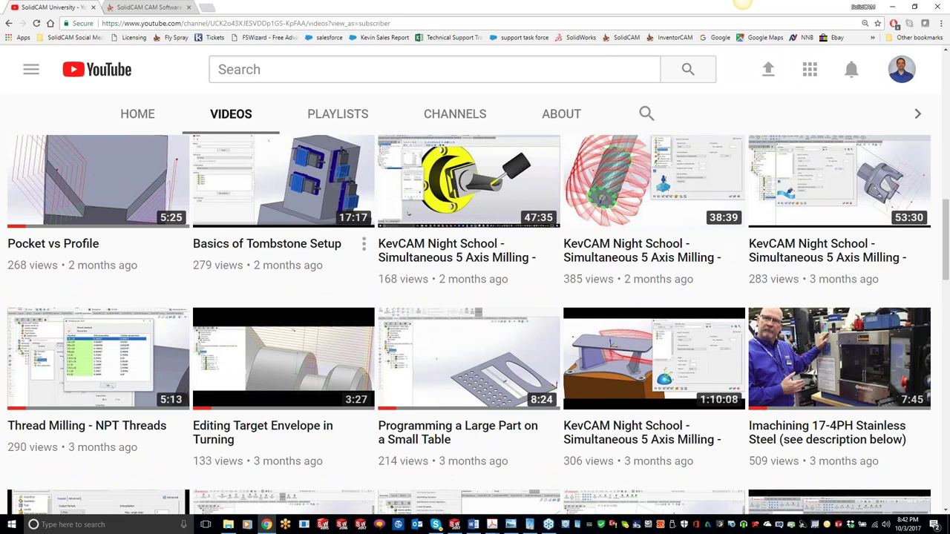
pyautogui.click(79, 272)
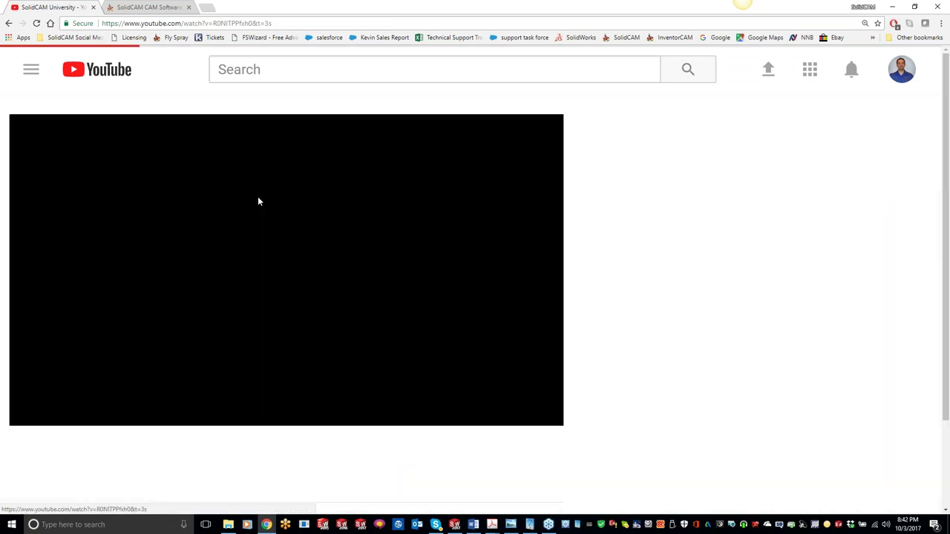
pyautogui.click(43, 410)
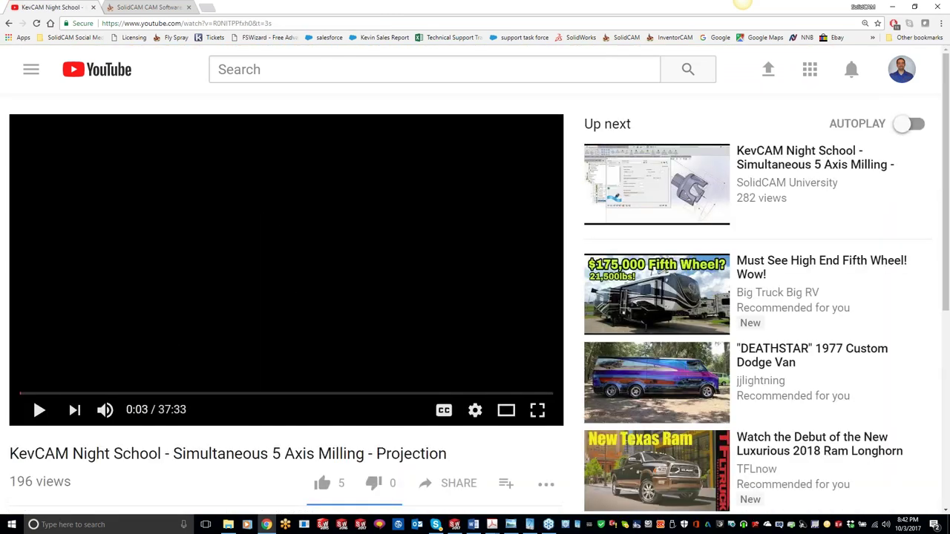
pyautogui.scroll(-5, 344, 324)
pyautogui.click(97, 310)
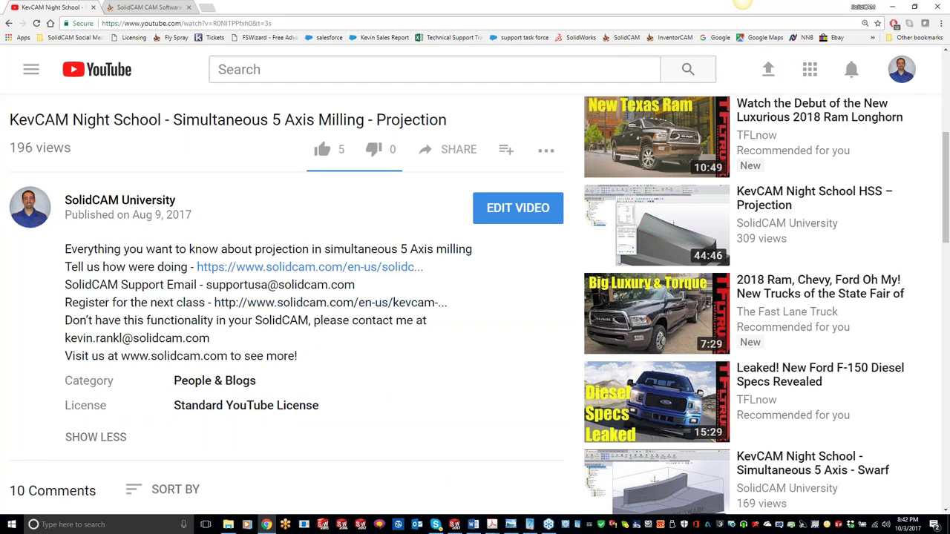
# Step: Highlight the contact e-mail in the video description, and return to the channel's video list
pyautogui.moveTo(213, 339); pyautogui.dragTo(65, 339)
pyautogui.moveTo(212, 339); pyautogui.dragTo(66, 339)
pyautogui.scroll(-1, 105, 335)
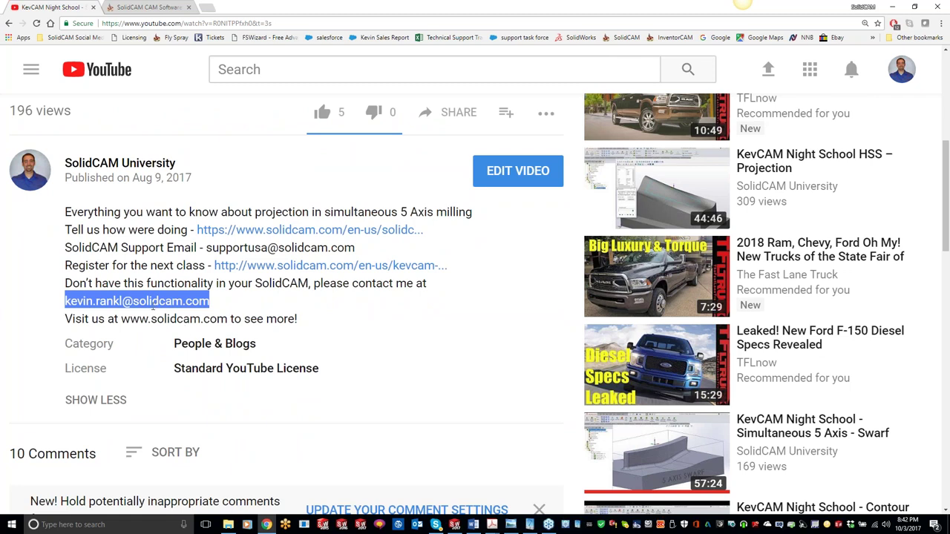
pyautogui.scroll(1, 153, 306)
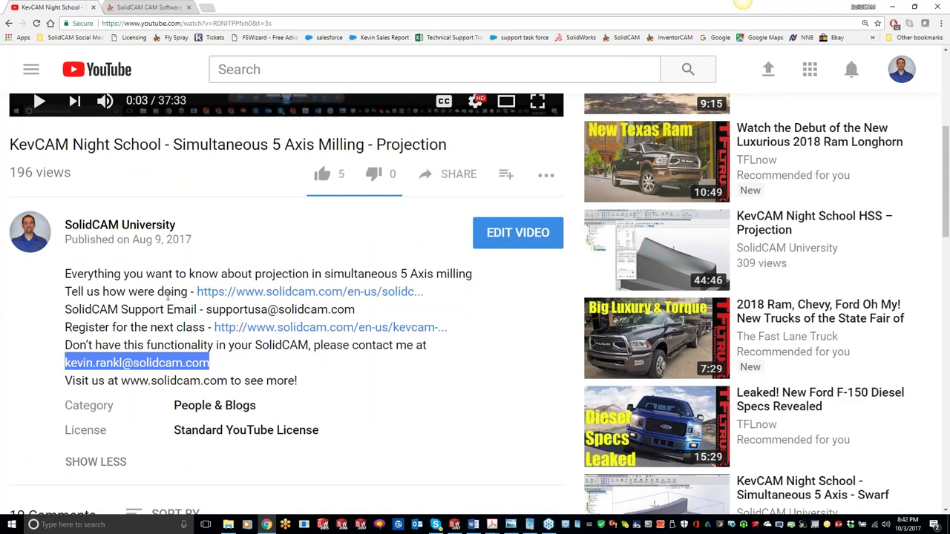
pyautogui.click(9, 23)
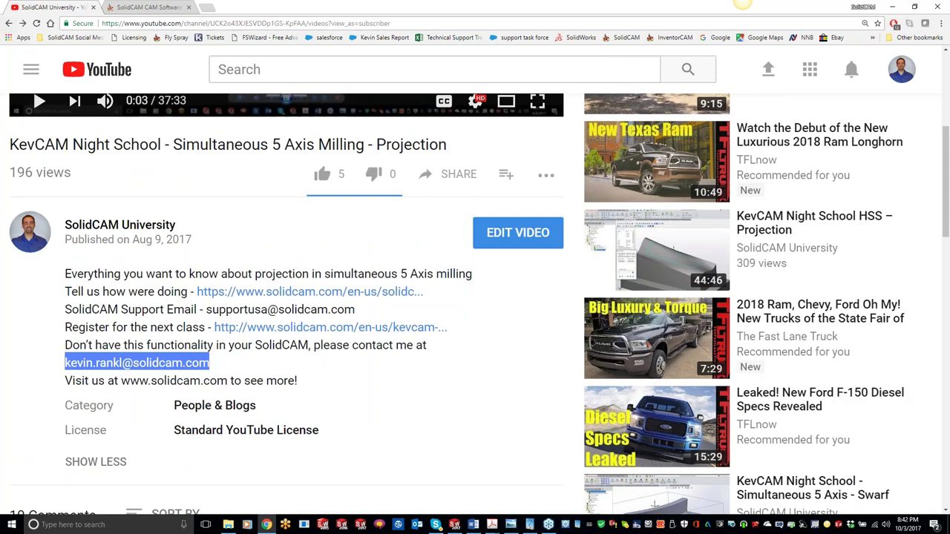
pyautogui.scroll(2, 86, 202)
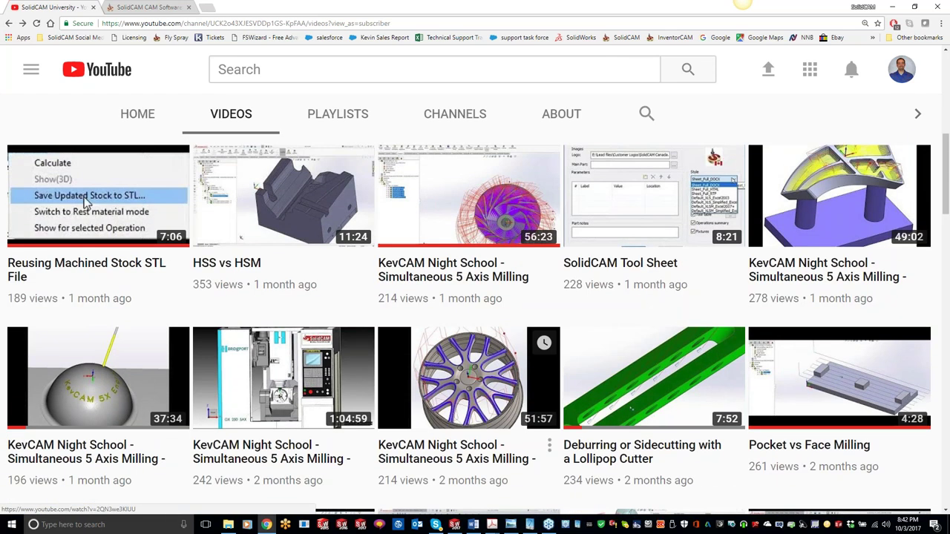